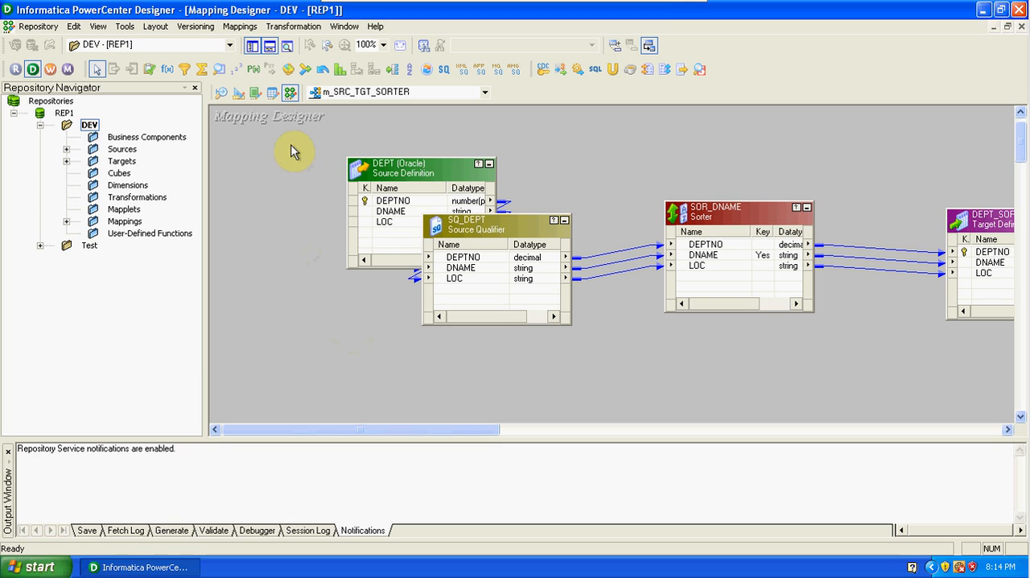
Create a new mapping named m_SRC_TGT_RANK.
left_click(246, 32)
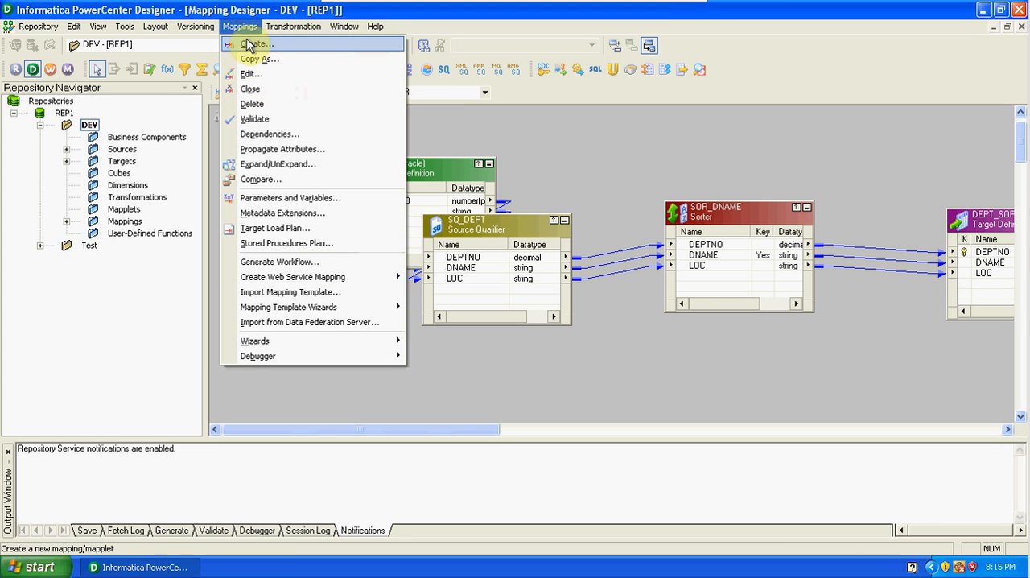
left_click(249, 45)
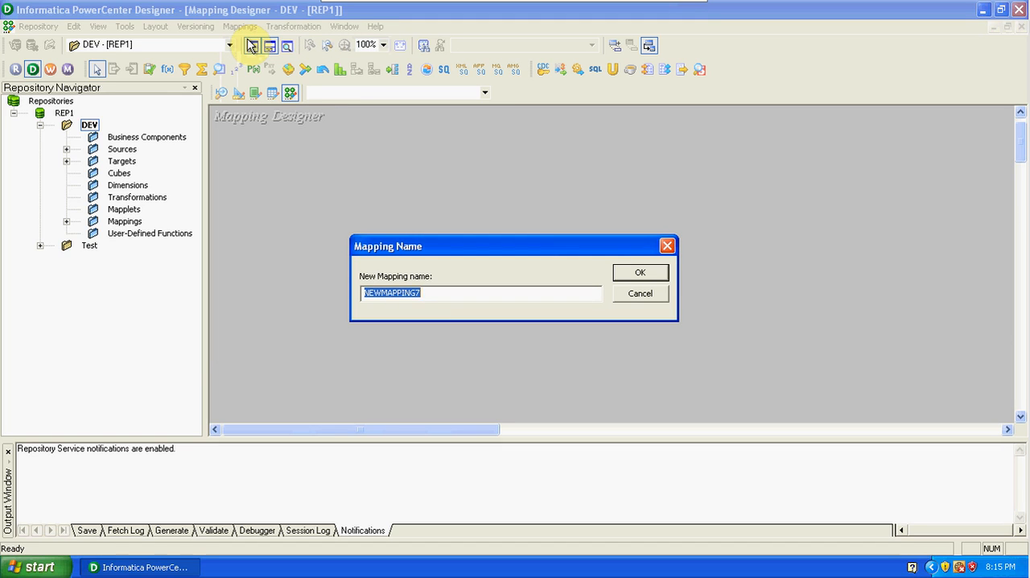
type("m")
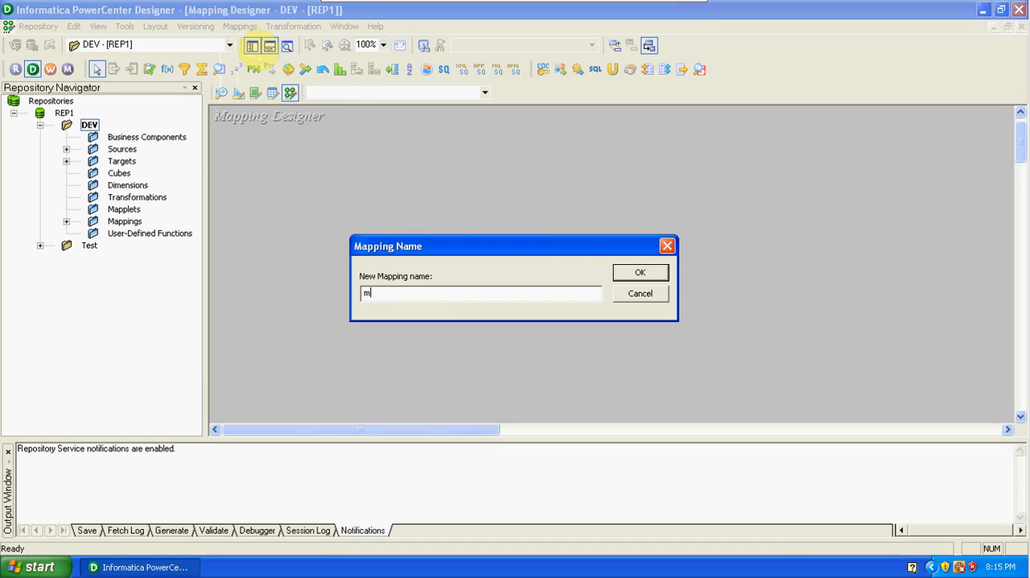
type("_SRC_TGT_RANK")
left_click(664, 273)
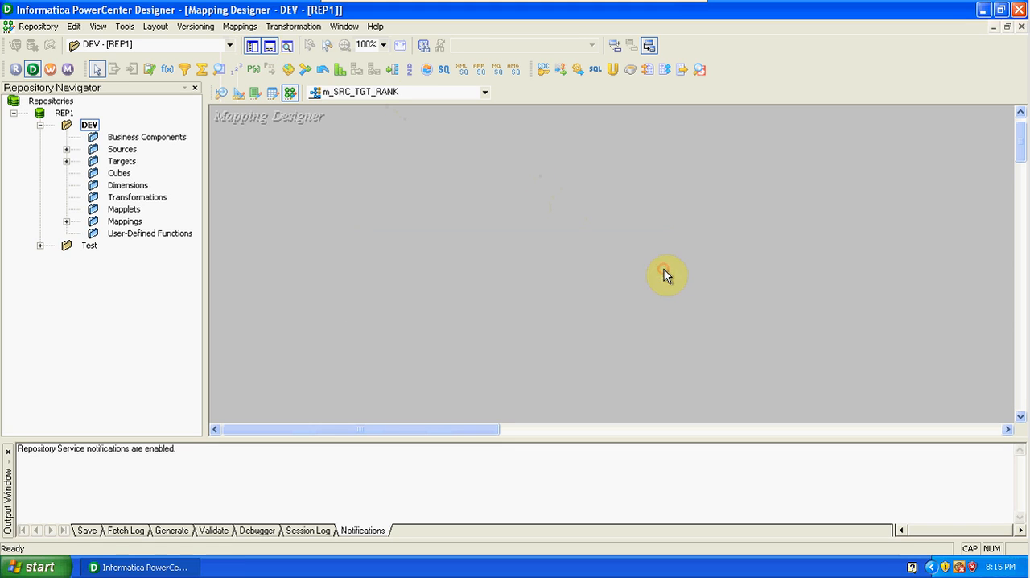
Add the EMP source definition from the DEV folder's sources to the mapping.
left_click(67, 149)
left_click(93, 162)
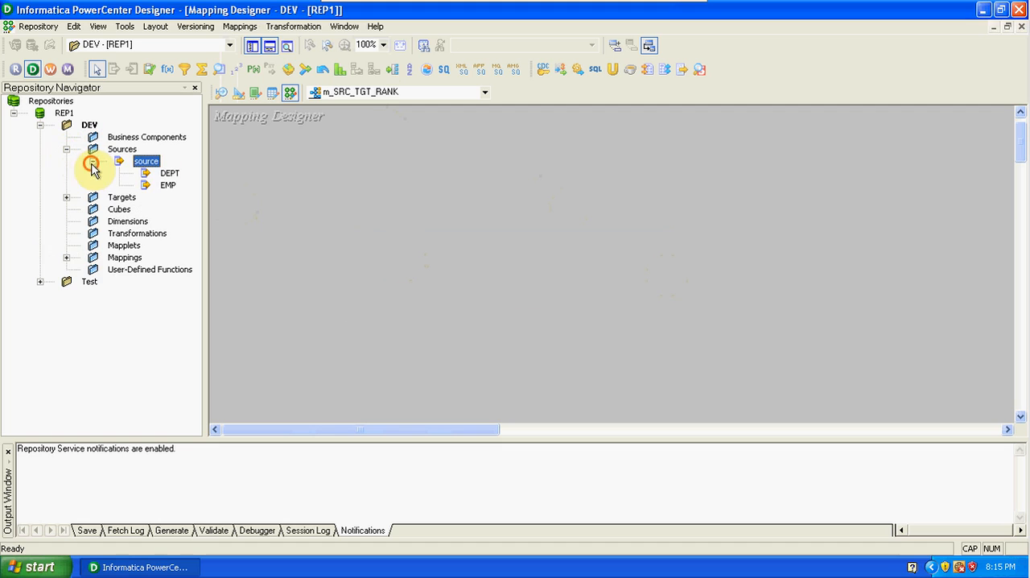
left_click(169, 186)
left_click_drag(185, 191, 357, 189)
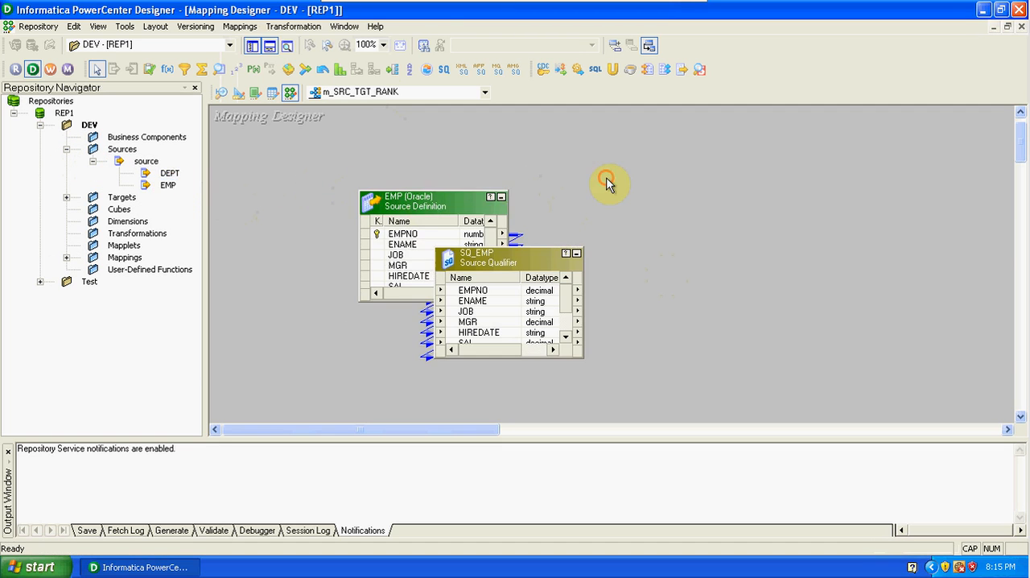
Place the EMP source and the SQ_EMP source qualifier side by side and enlarge both to show all their ports.
left_click_drag(446, 207, 315, 209)
left_click_drag(470, 264, 495, 202)
left_click_drag(509, 295, 519, 375)
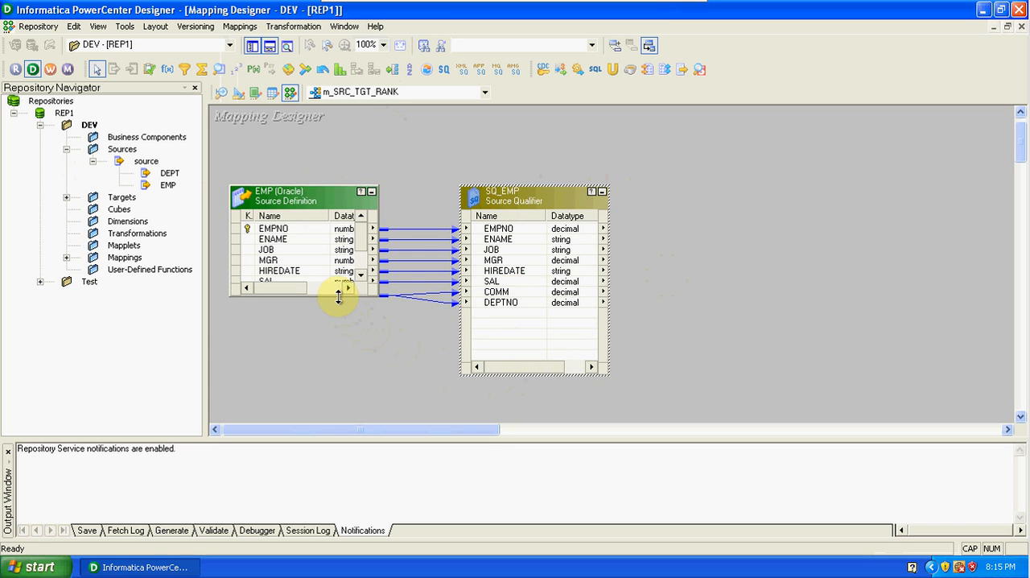
left_click_drag(339, 295, 356, 377)
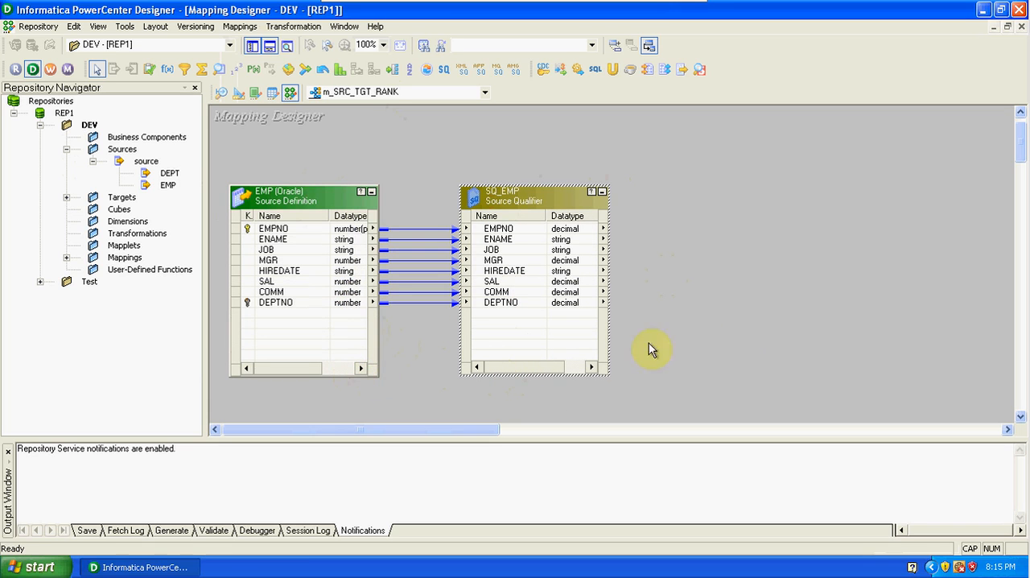
left_click(739, 325)
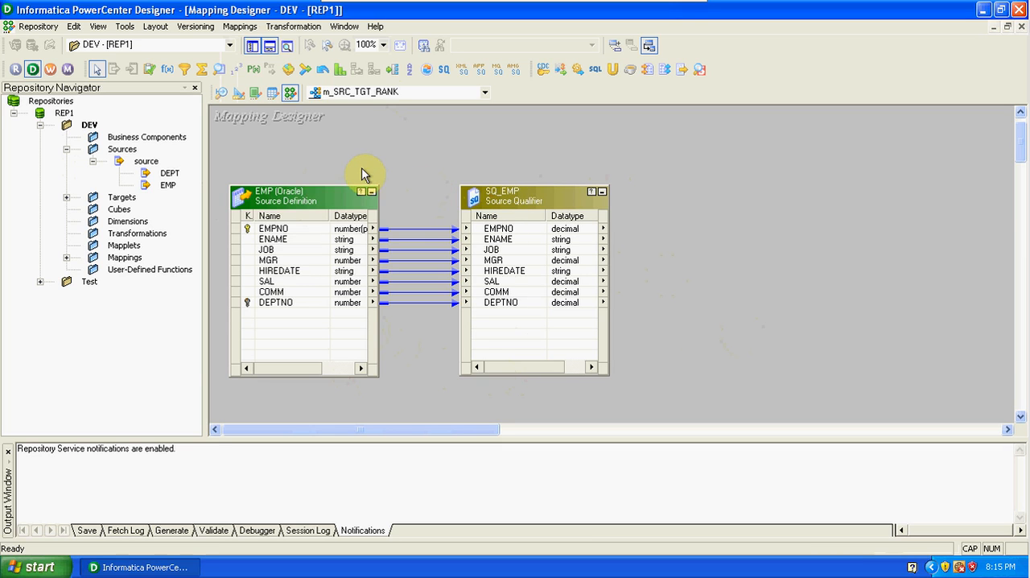
Clear the Target Designer workspace and create a target definition there from the EMP source.
left_click(240, 94)
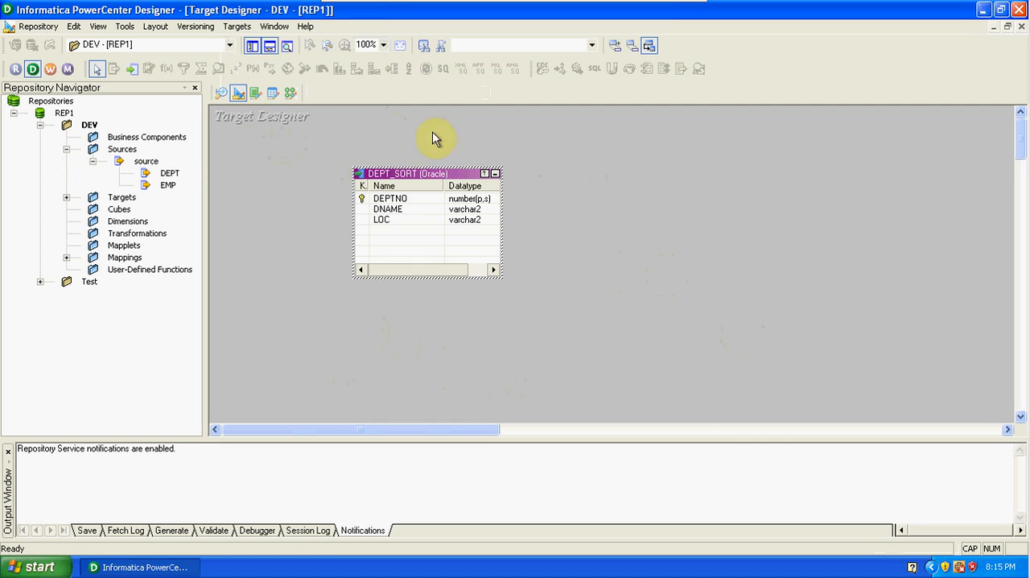
right_click(586, 170)
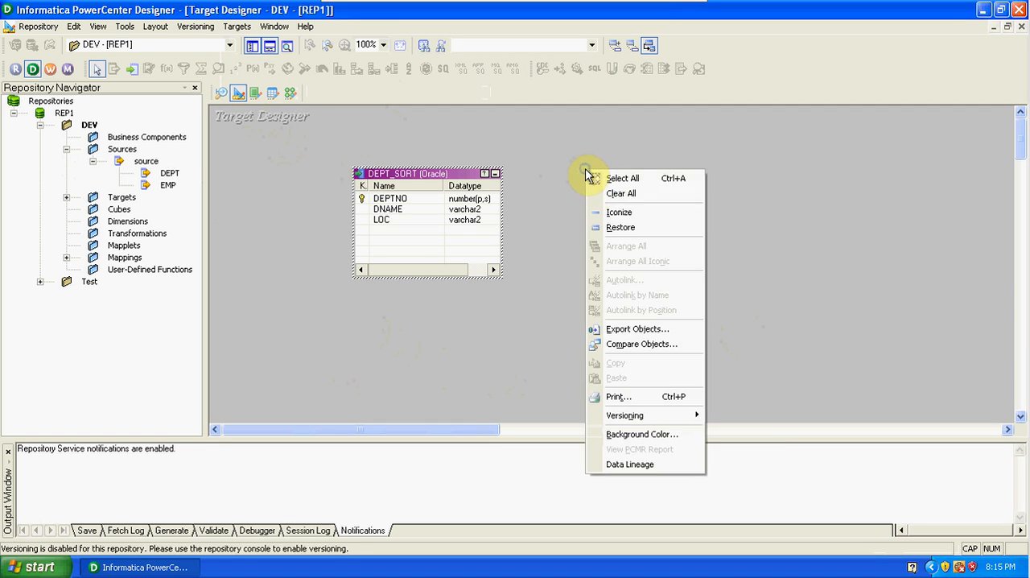
left_click(618, 197)
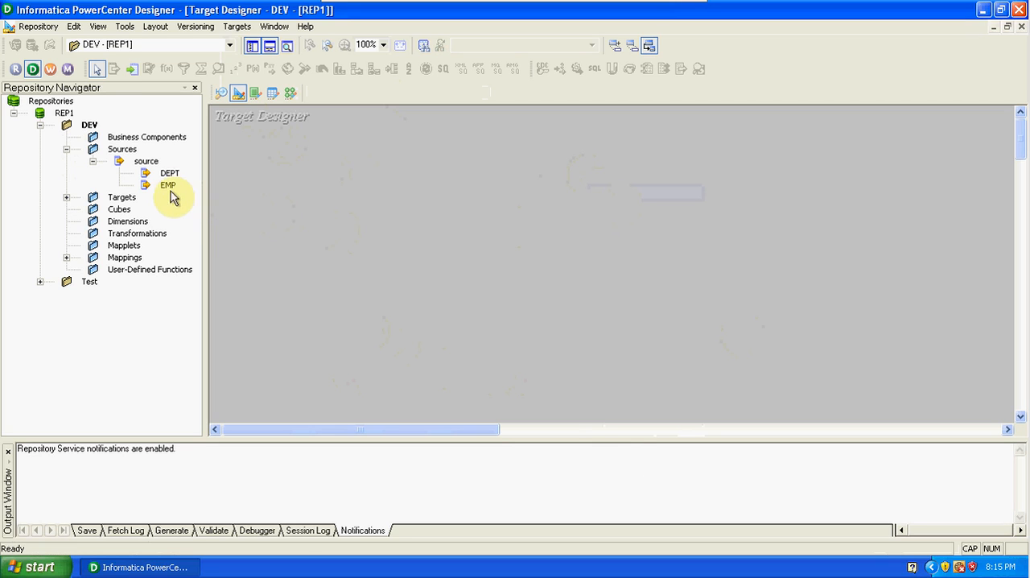
left_click_drag(170, 193, 327, 156)
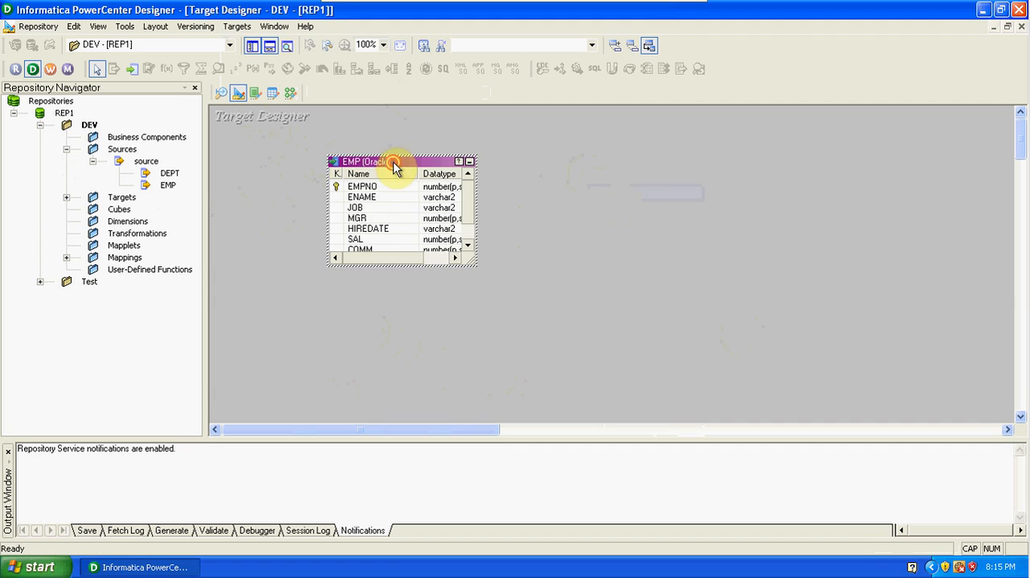
Rename the EMP target table as EMP_RANK.
double_click(394, 165)
left_click(629, 169)
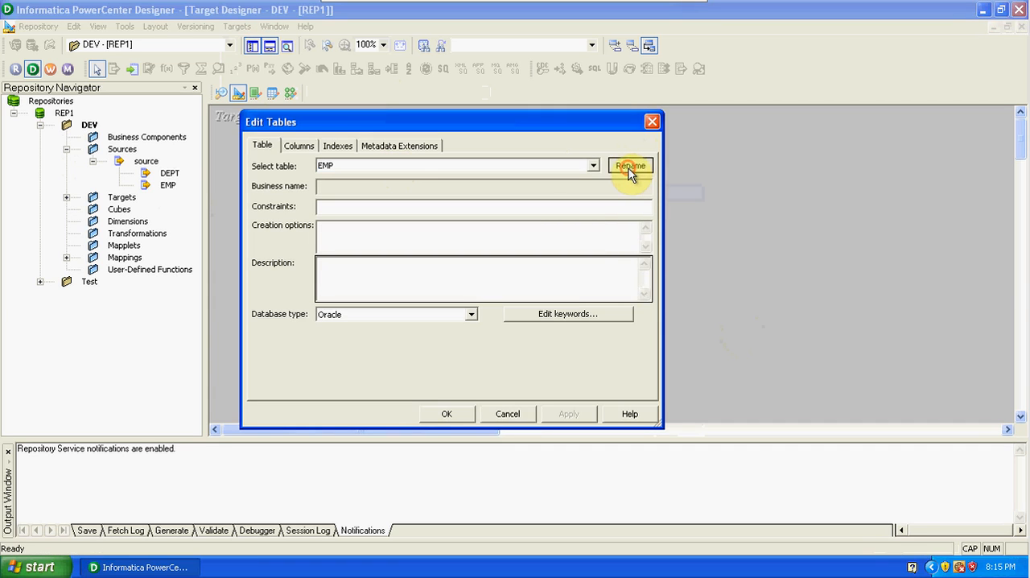
left_click(388, 268)
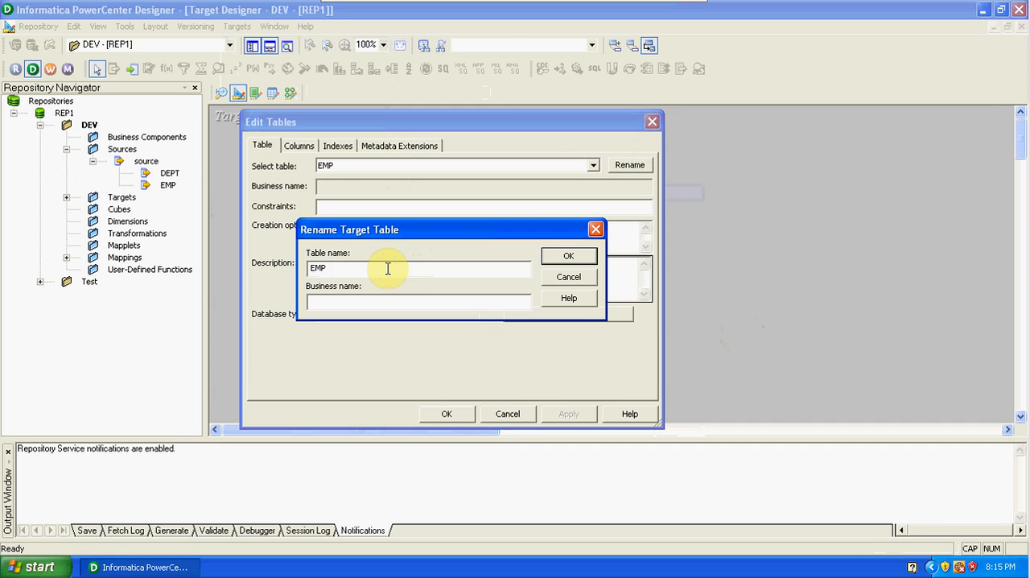
type("_RANK")
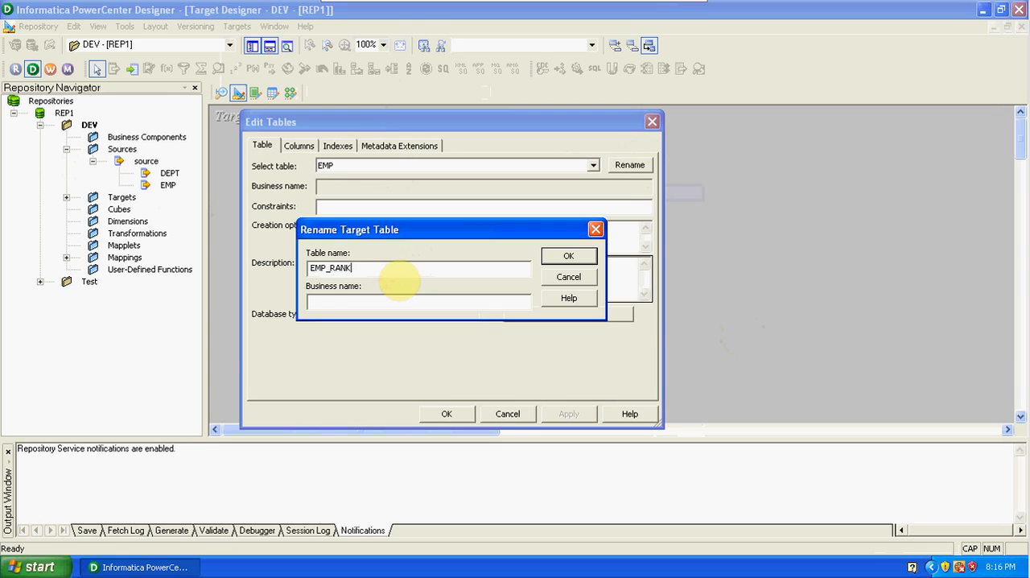
left_click(569, 256)
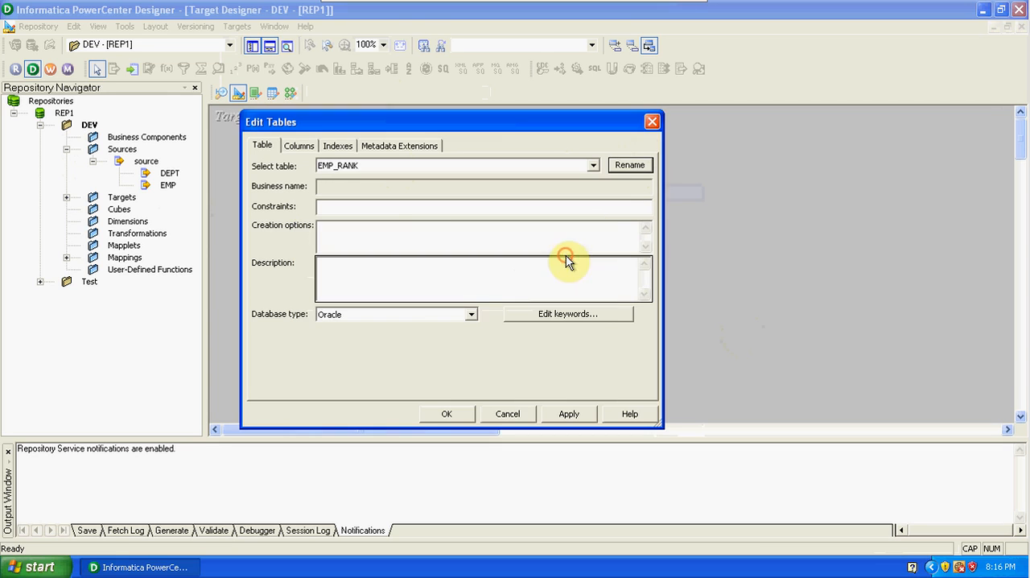
Add a column named RANK to the EMP_RANK target and place it first, above EMPNO.
left_click(295, 147)
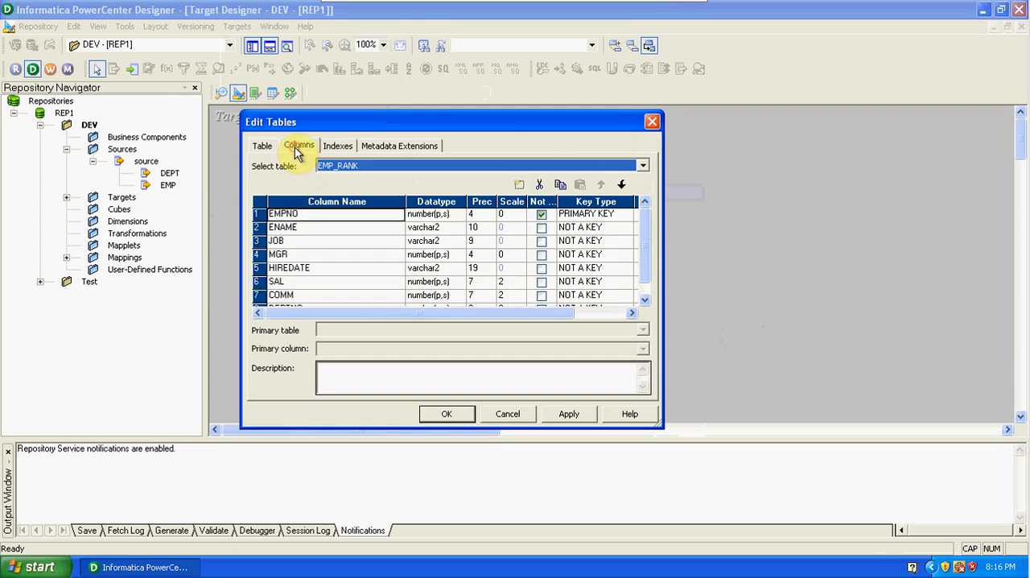
left_click(261, 215)
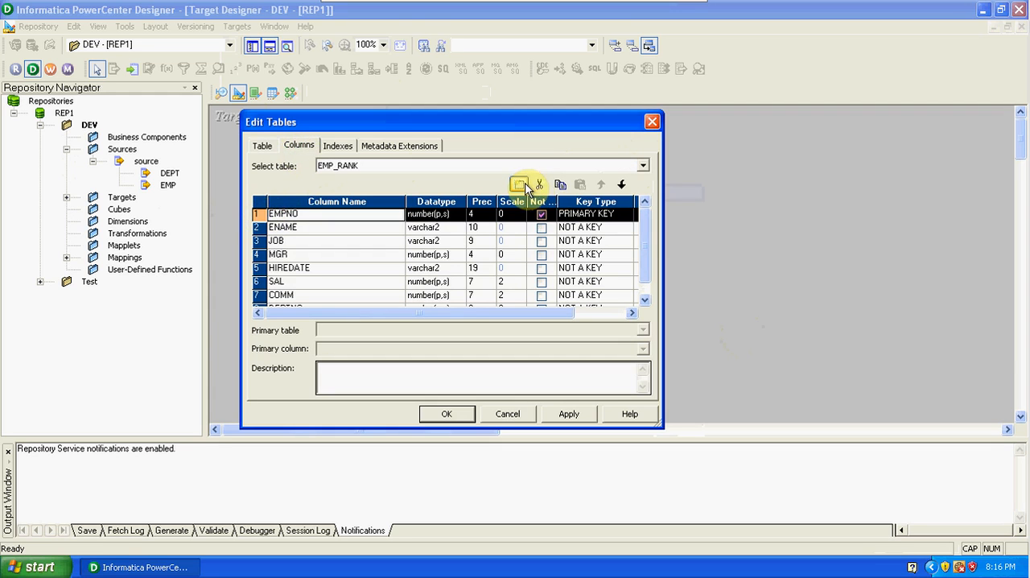
left_click(520, 185)
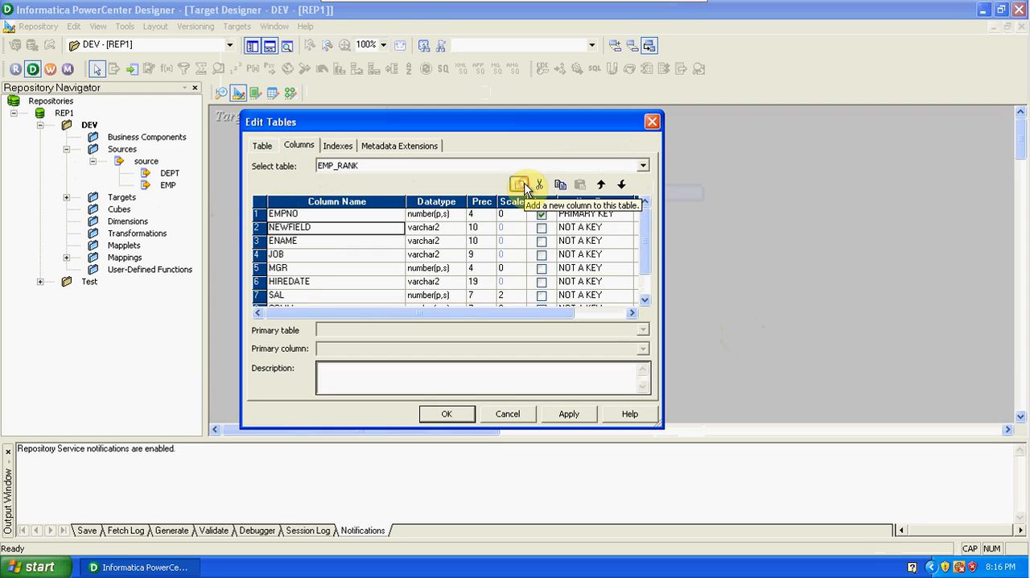
left_click(600, 185)
left_click(313, 215)
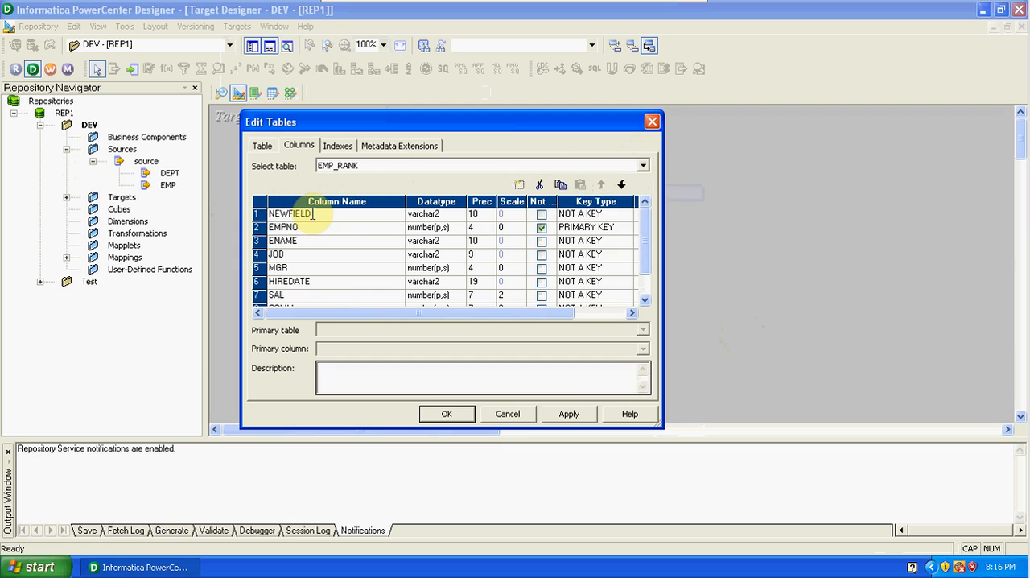
key("BackSpace")
key("BackSpace")
key("BackSpace")
key("BackSpace")
key("BackSpace")
key("BackSpace")
key("BackSpace")
type("RANK")
Set the RANK column's datatype to number and apply the table changes.
left_click(448, 211)
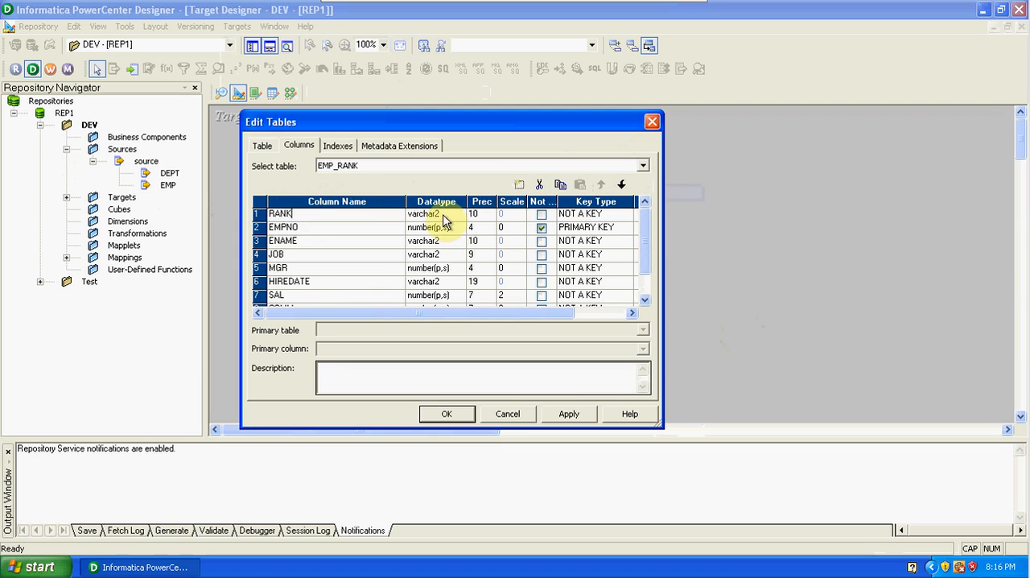
left_click(457, 214)
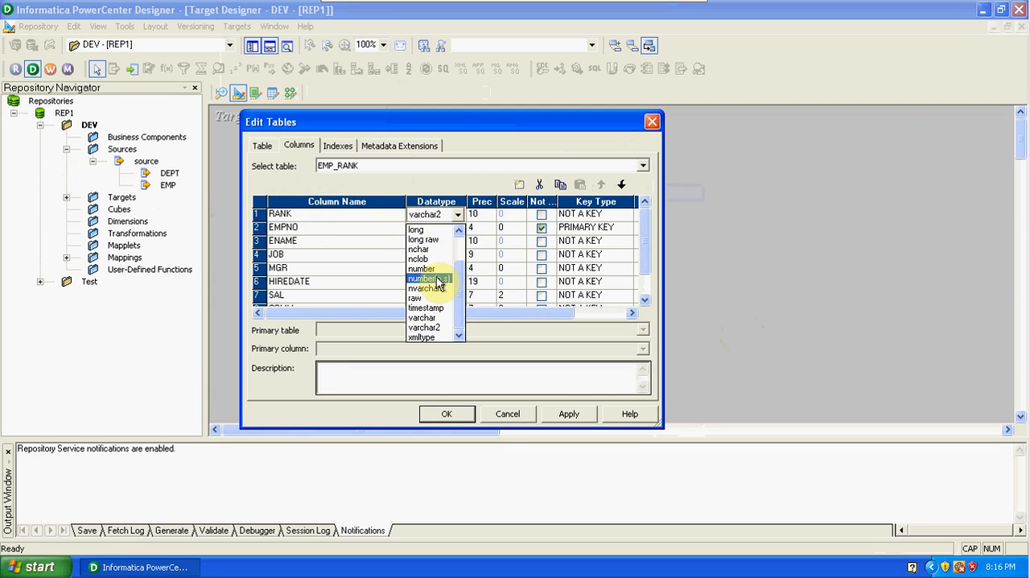
left_click(421, 268)
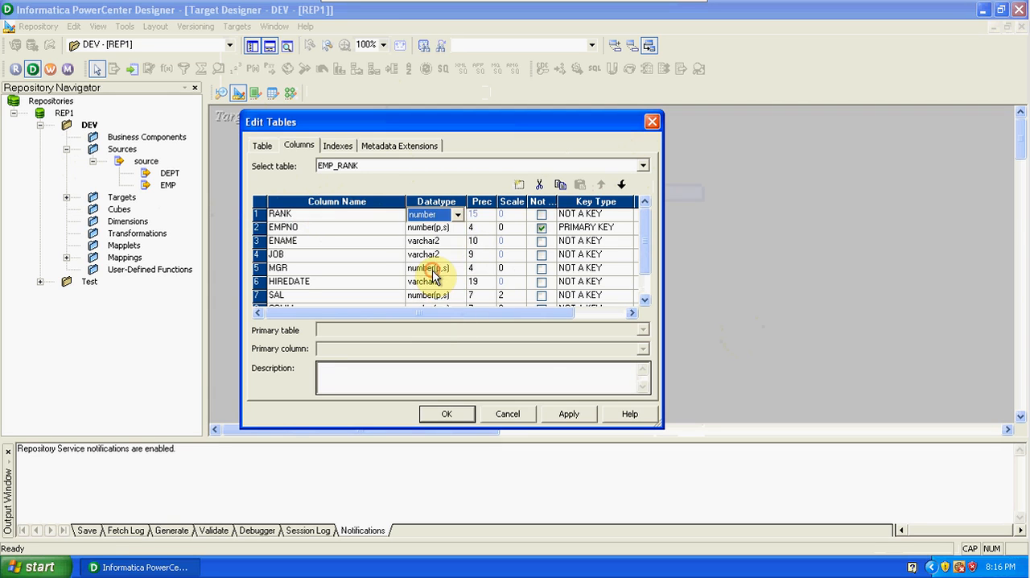
left_click(567, 414)
left_click(449, 413)
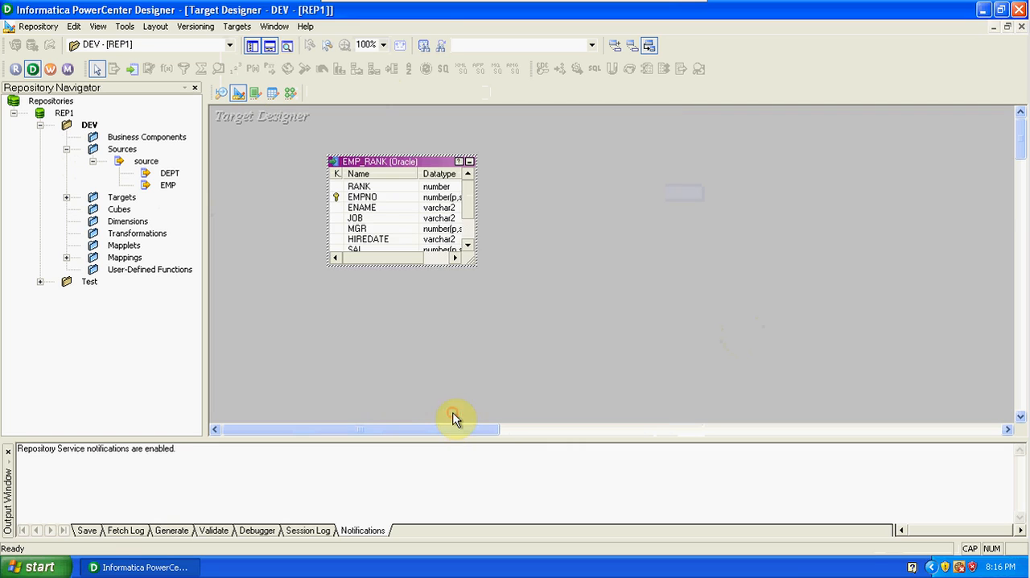
left_click(554, 295)
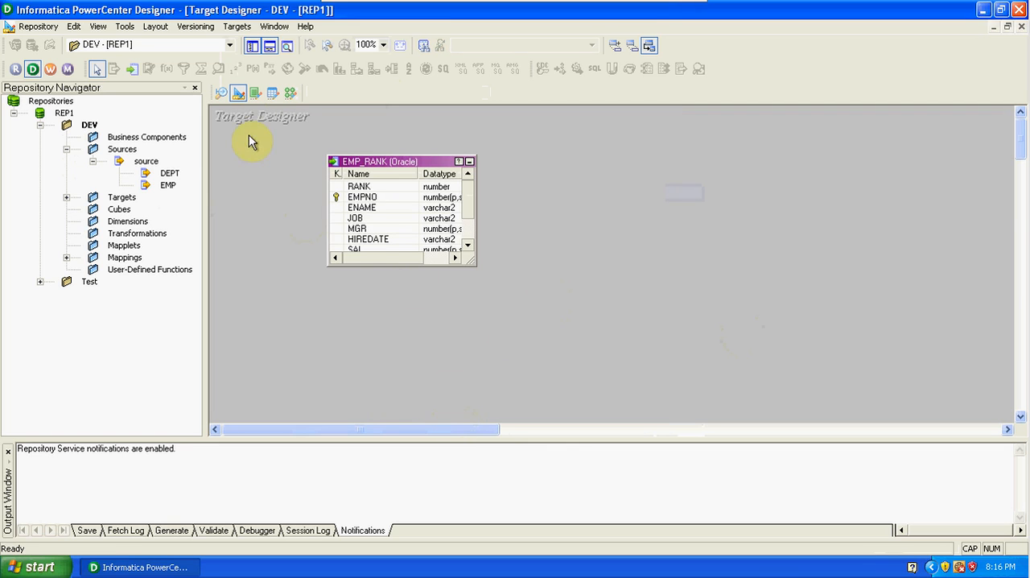
Connect target SQL generation to the ODBC data source "source (Oracle in OraHome92)" by entering the database username and password.
left_click(237, 26)
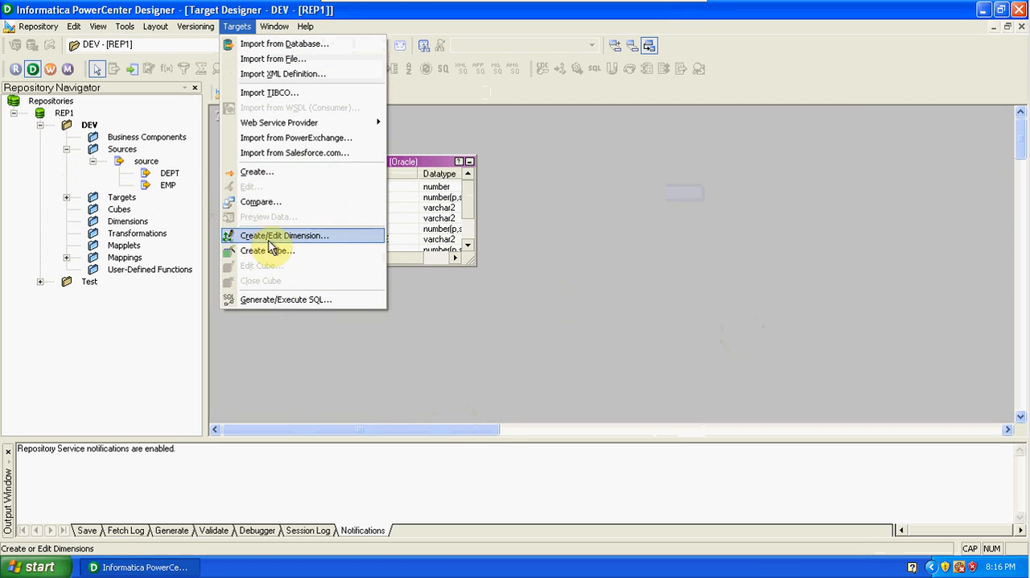
left_click(285, 300)
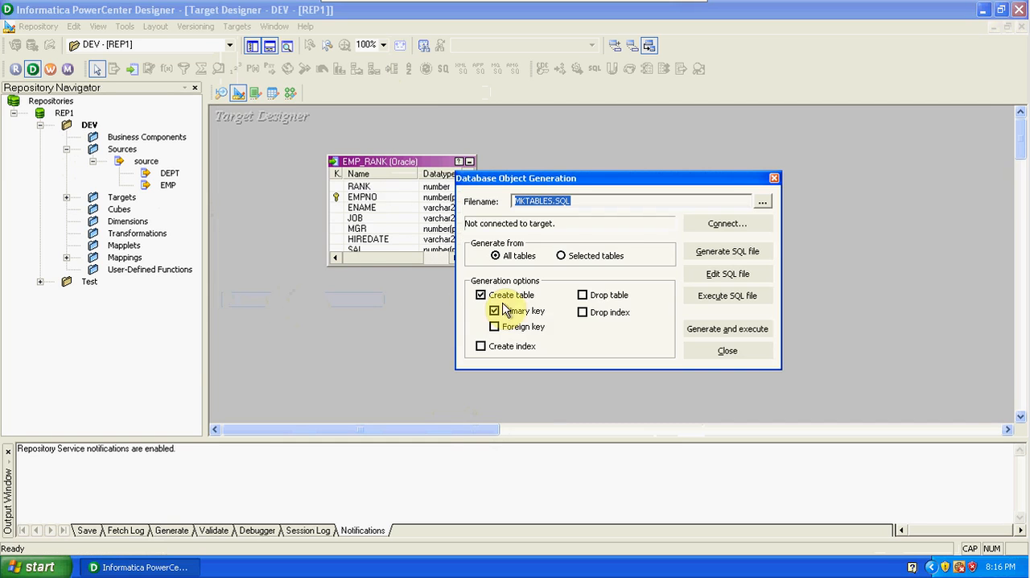
left_click(725, 224)
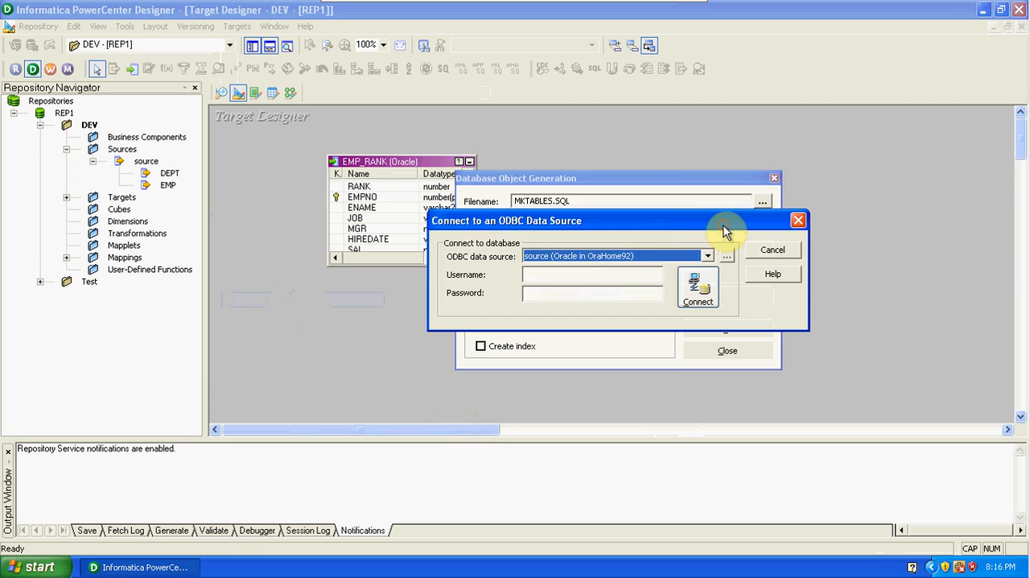
left_click(591, 274)
type("SCO")
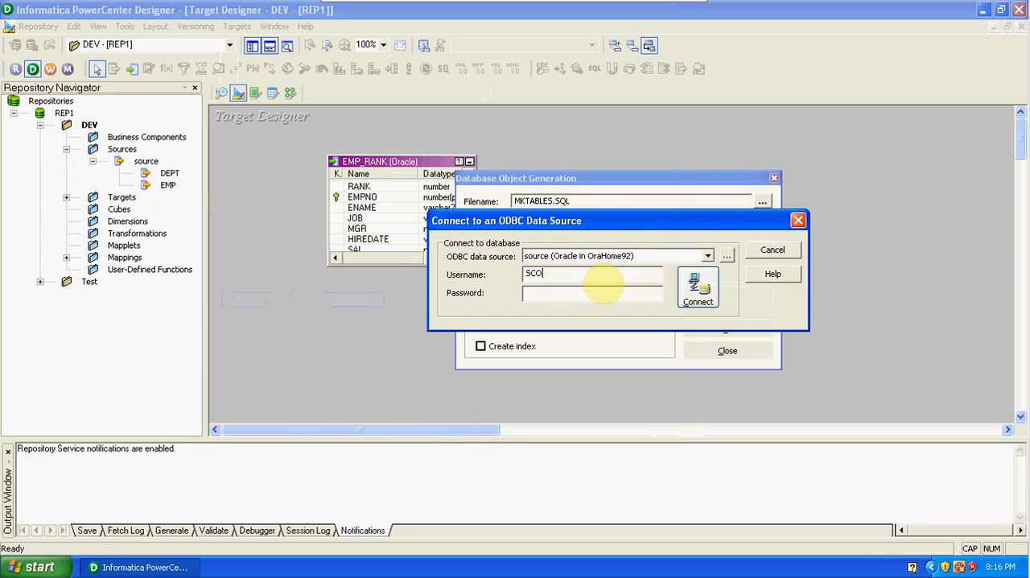
type("TT***")
left_click(697, 289)
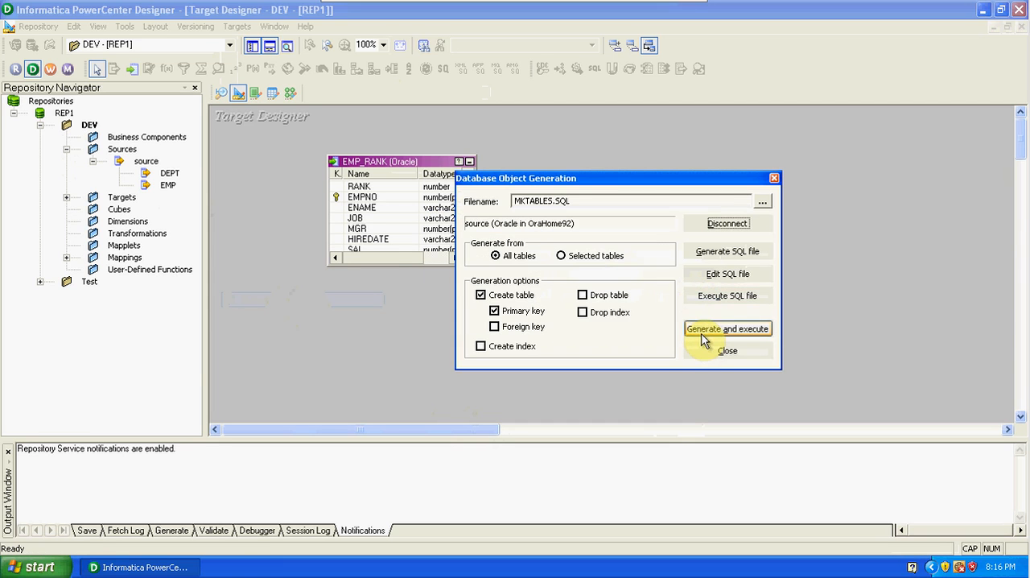
Generate and execute the SQL that creates the EMP_RANK table with its primary key in the database.
left_click(700, 329)
left_click(590, 298)
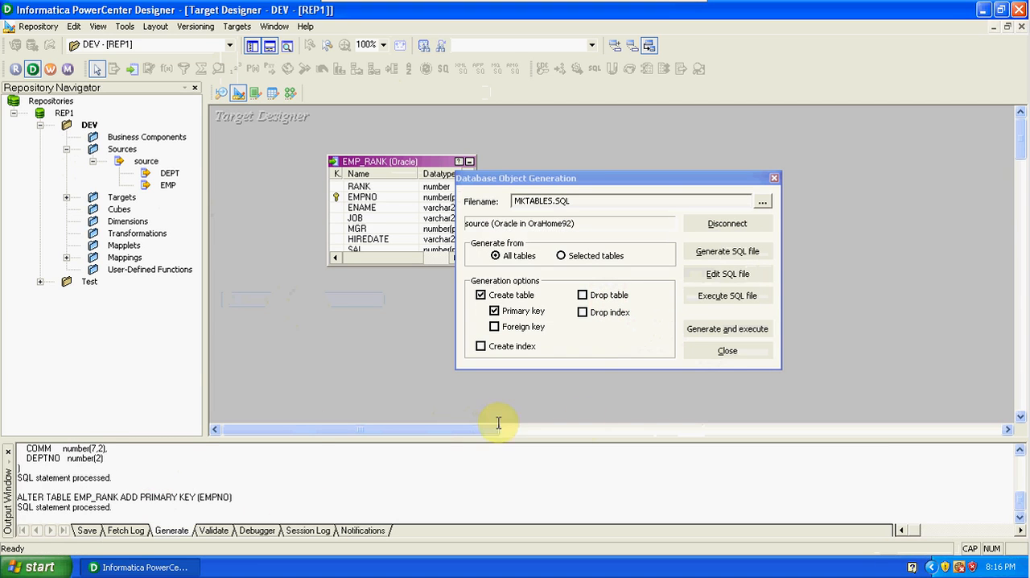
left_click(736, 353)
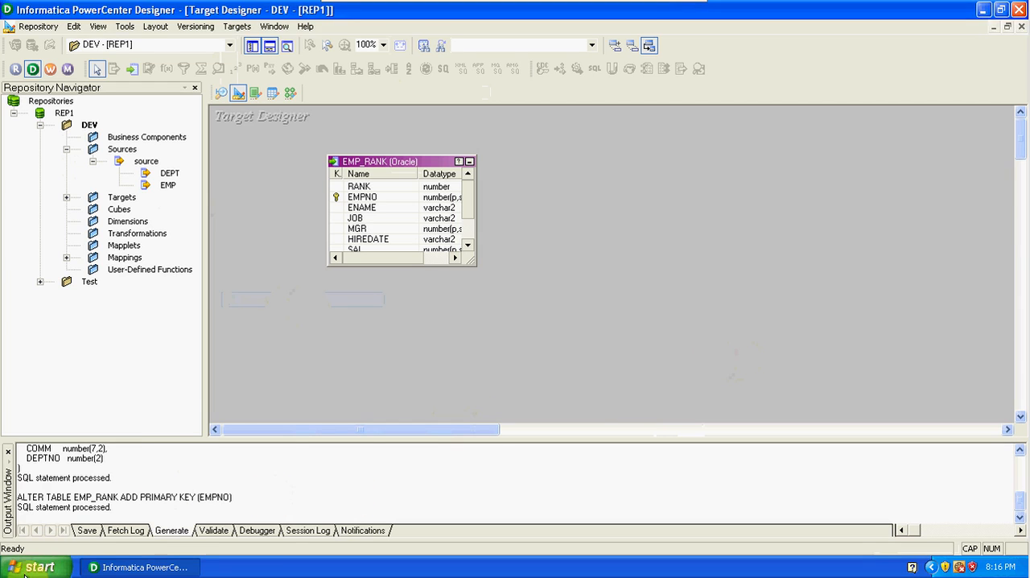
Launch sqlplus from the Run dialog and log in to the Oracle database with the database username and password.
left_click(32, 567)
left_click(181, 504)
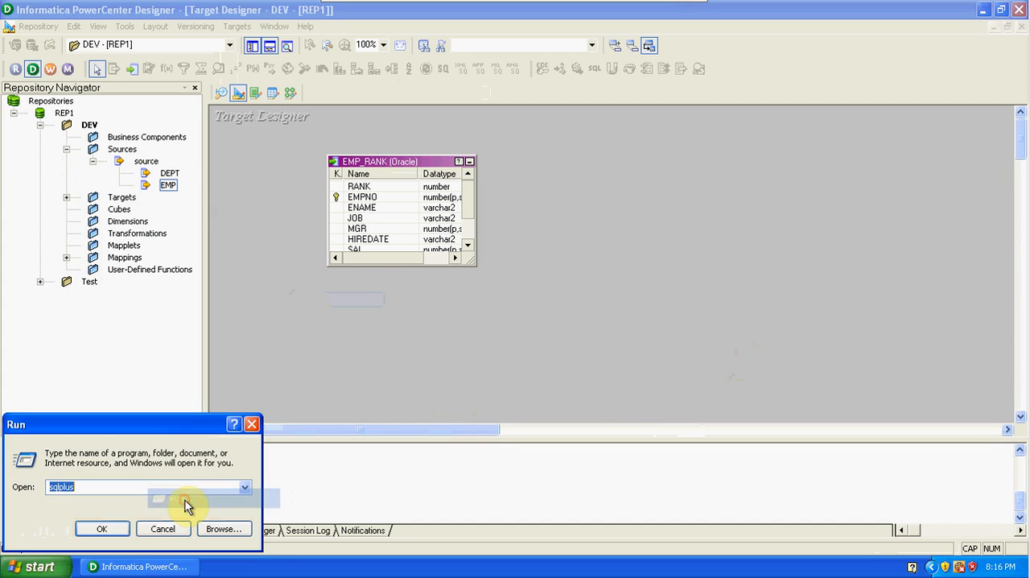
left_click(103, 528)
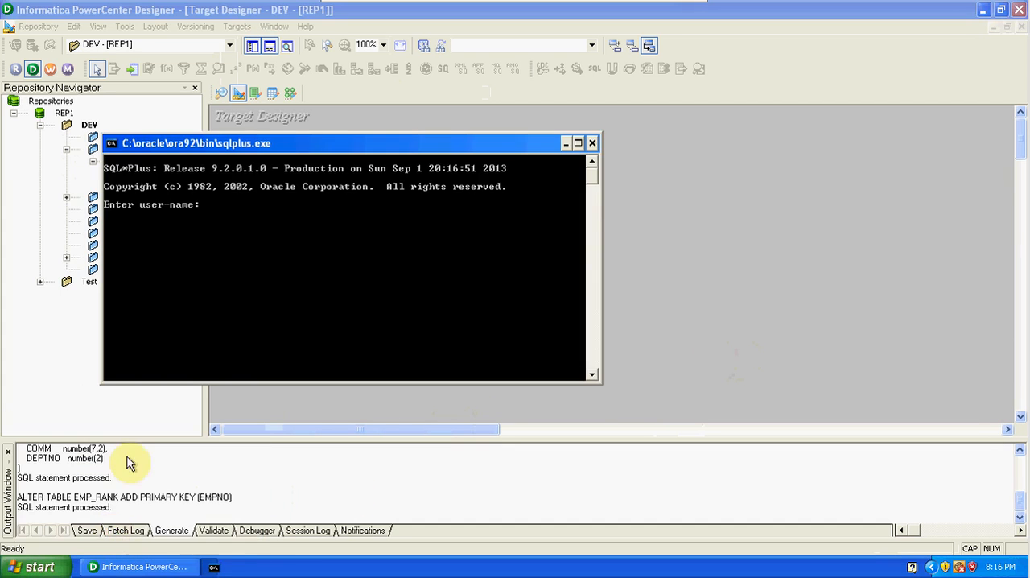
type("SCOTT")
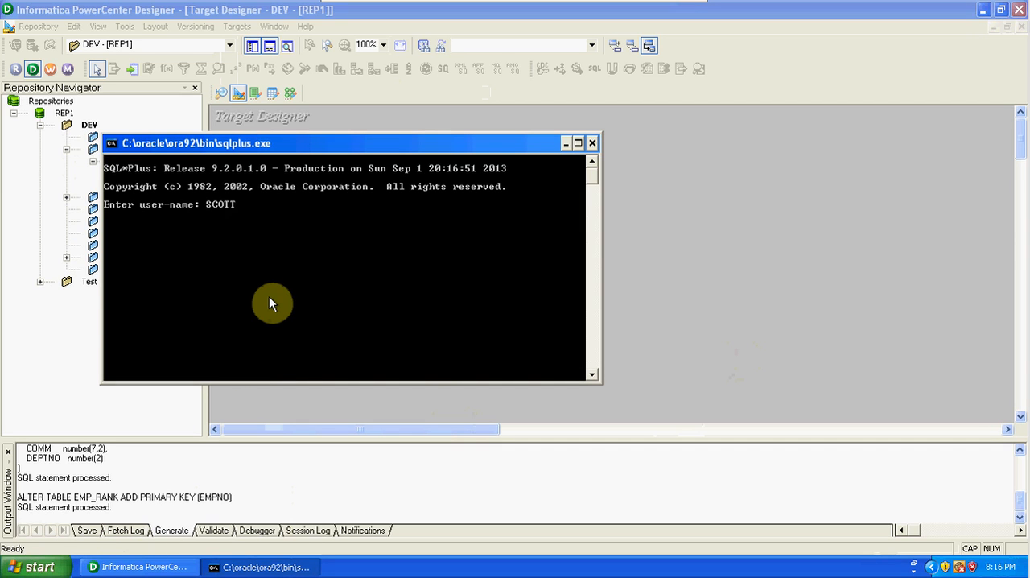
type("/TIG")
type("ER")
type("SELEC")
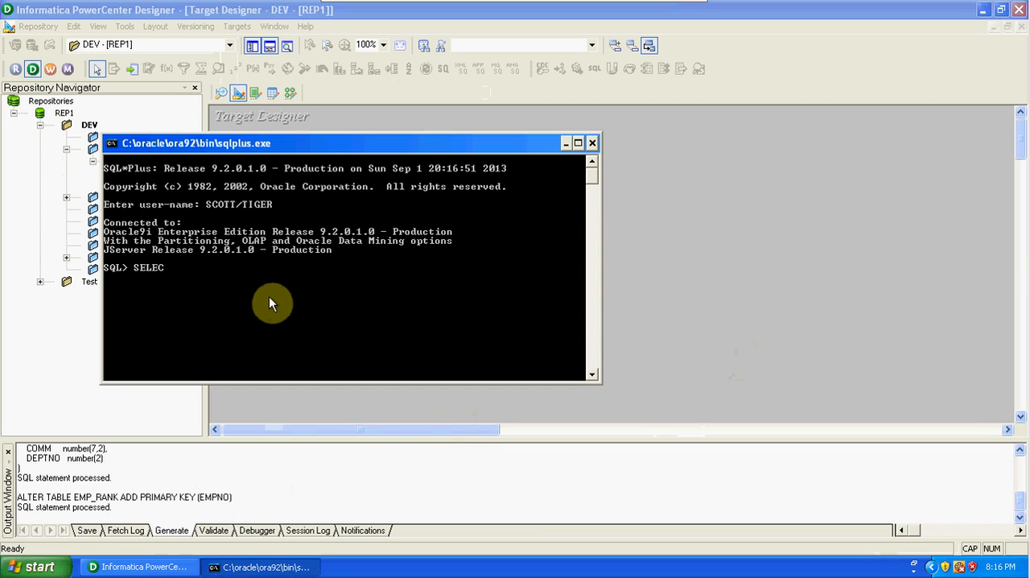
type("T * FROM ATB;")
Try to run the query SELECT * FROM ATB; in SQL*Plus.
key("Return")
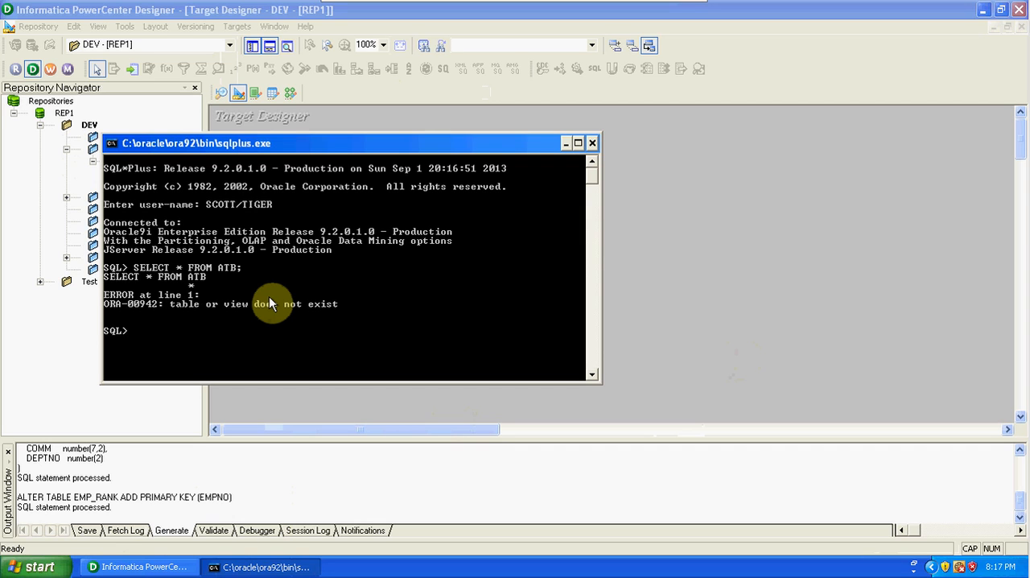
Correct the query to SELECT * FROM TAB; run it to list the database tables, and minimize the SQL*Plus window.
key("Up")
key("BackSpace")
key("BackSpace")
key("BackSpace")
key("BackSpace")
type("TAB;")
key("Return")
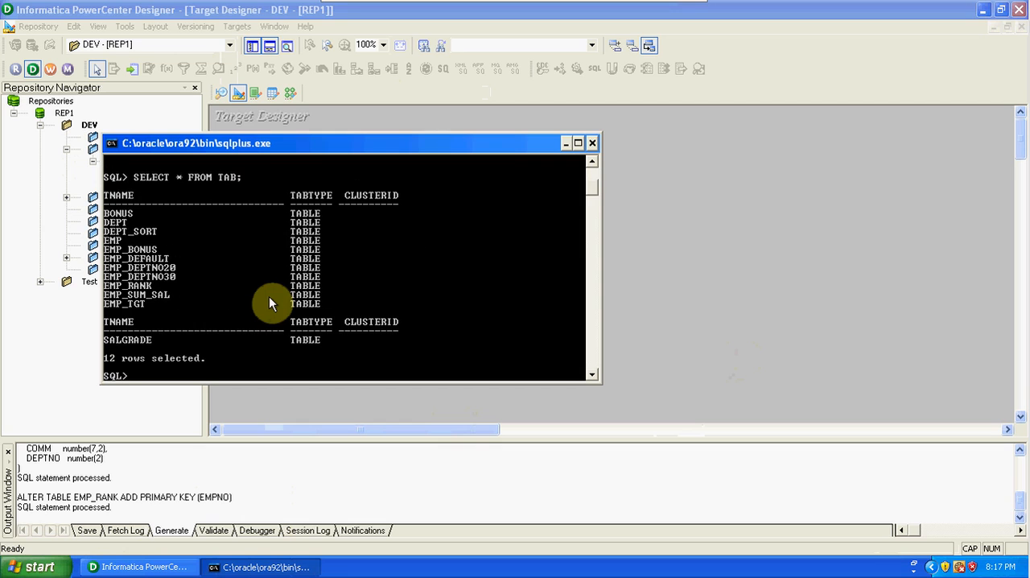
left_click(566, 148)
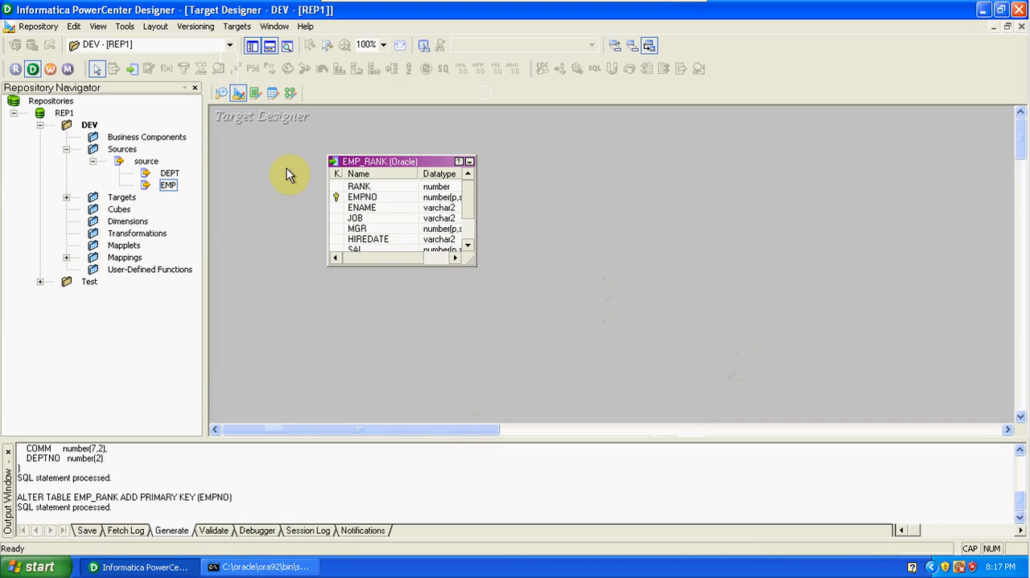
Return to the m_SRC_TGT_RANK mapping, add the EMP_RANK target beyond SQ_EMP, and enlarge it to show all its columns.
left_click(290, 95)
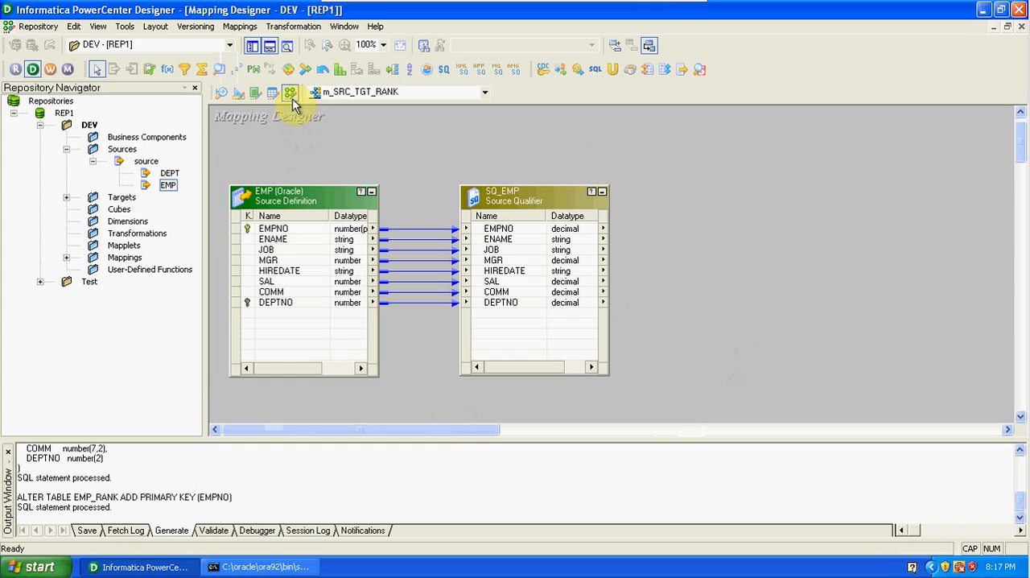
left_click(66, 197)
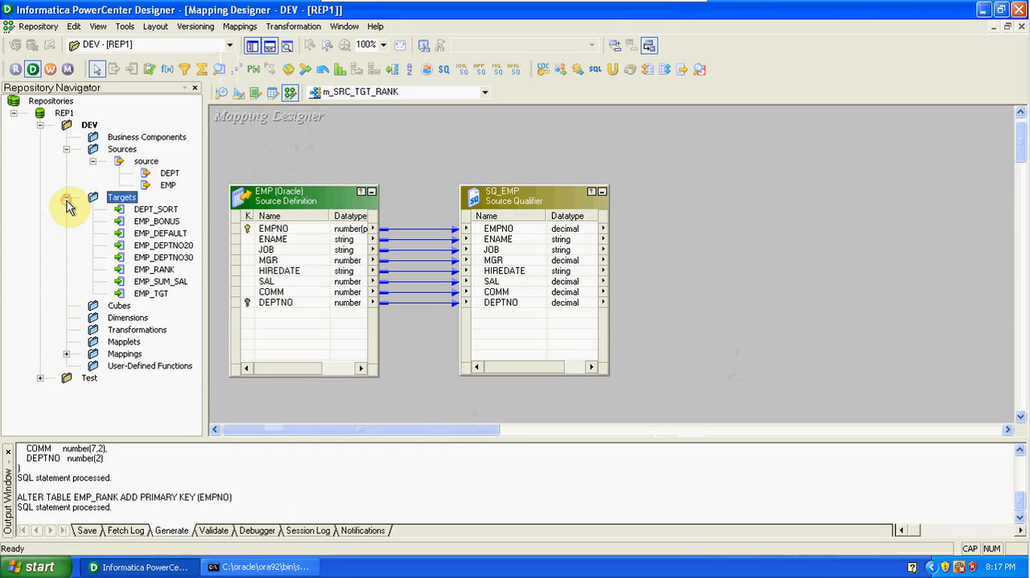
left_click_drag(161, 269, 864, 200)
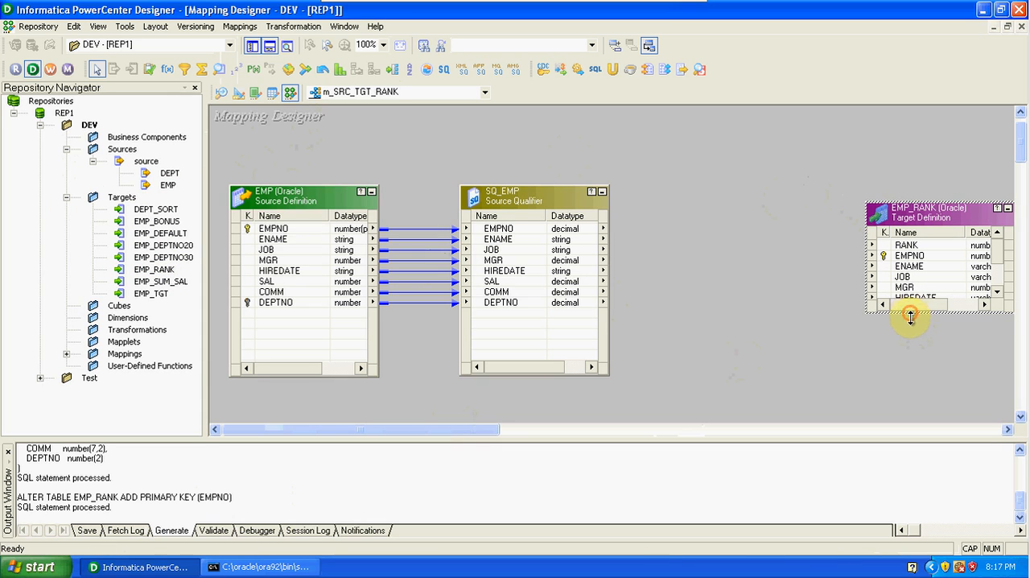
left_click_drag(910, 315, 917, 372)
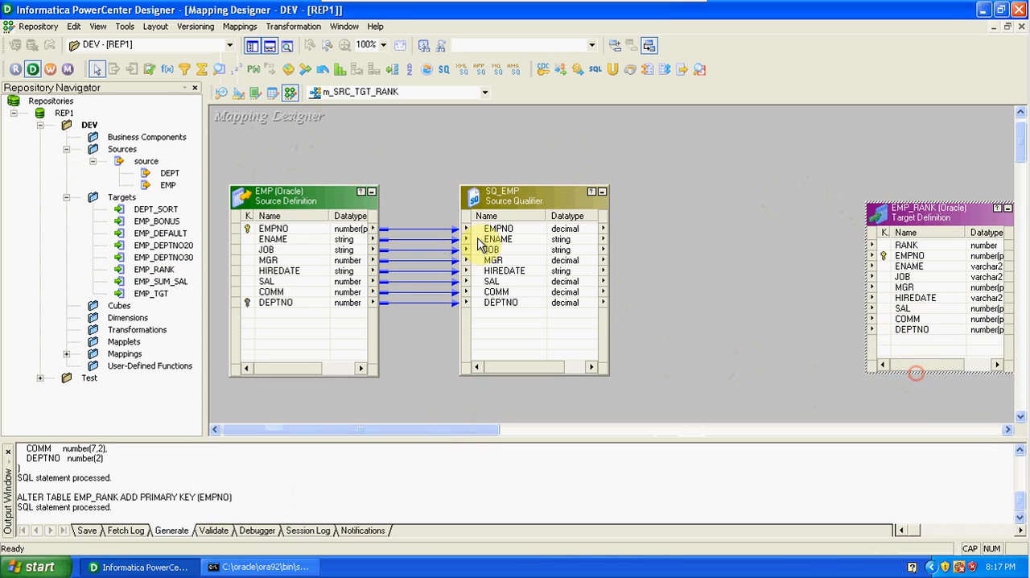
Hide the Repository Navigator and Output Window to widen the mapping workspace, and shift the EMP_RANK target slightly closer to SQ_EMP.
left_click(253, 46)
left_click(269, 47)
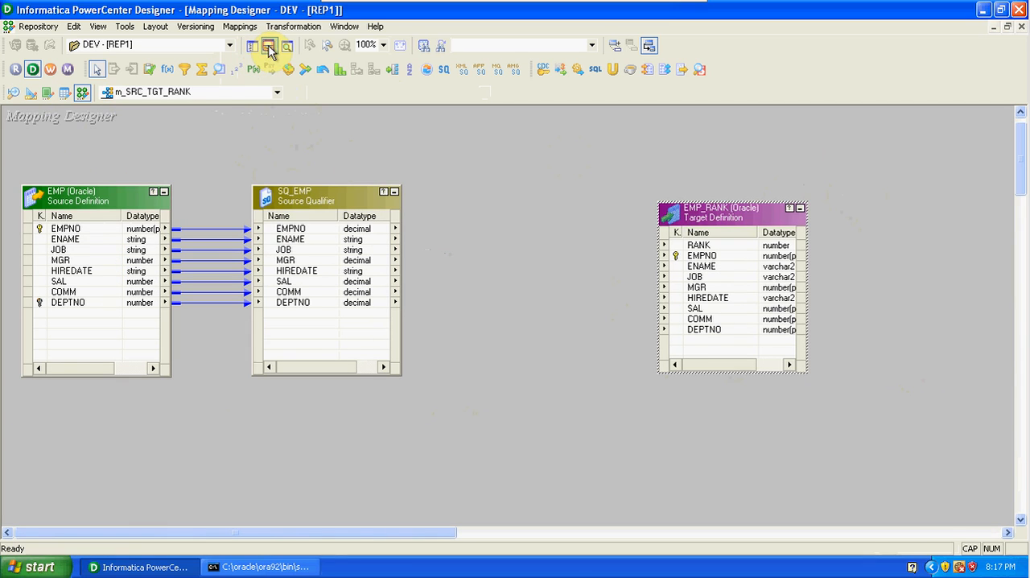
left_click_drag(684, 210, 673, 201)
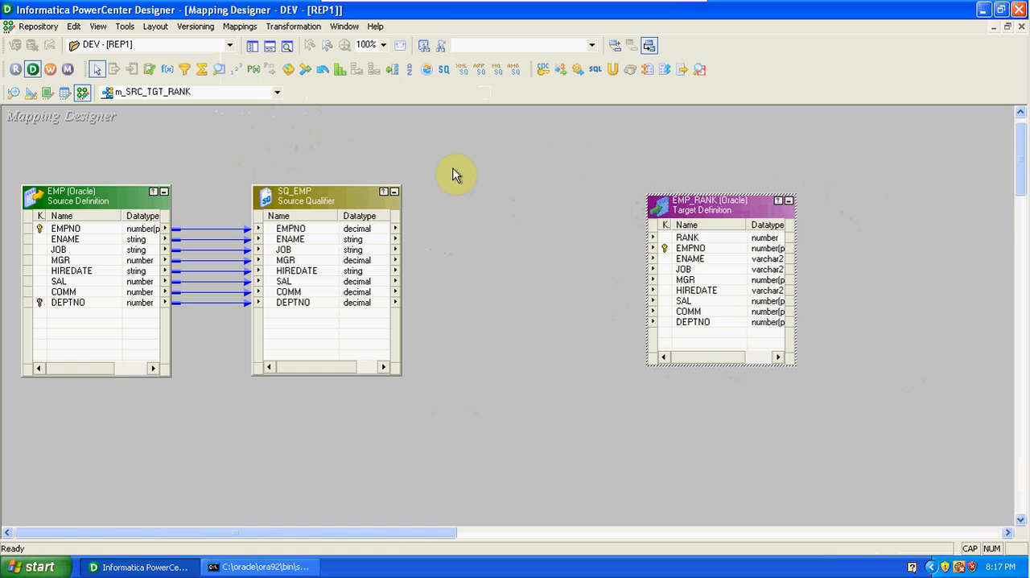
left_click(295, 27)
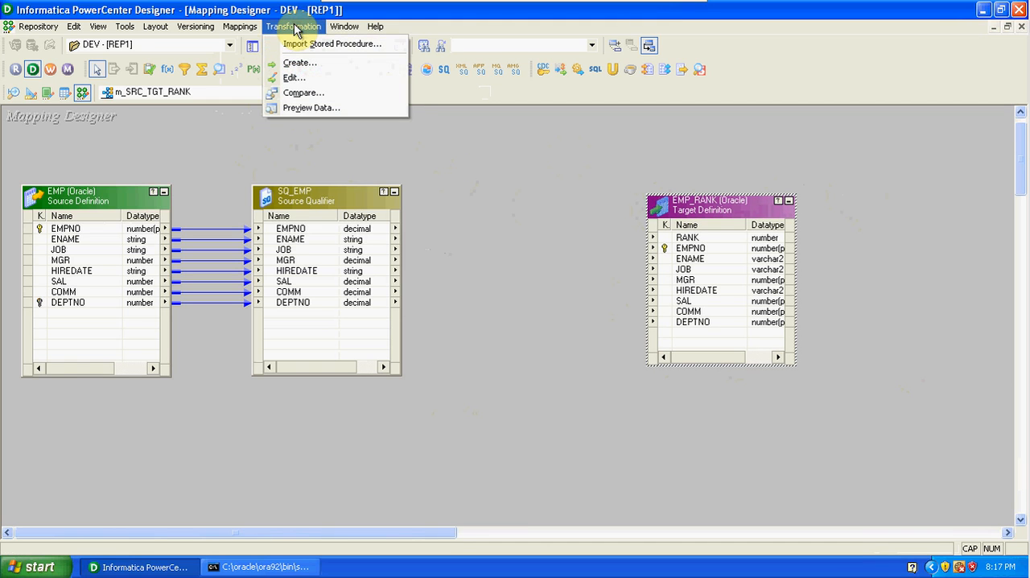
left_click(447, 159)
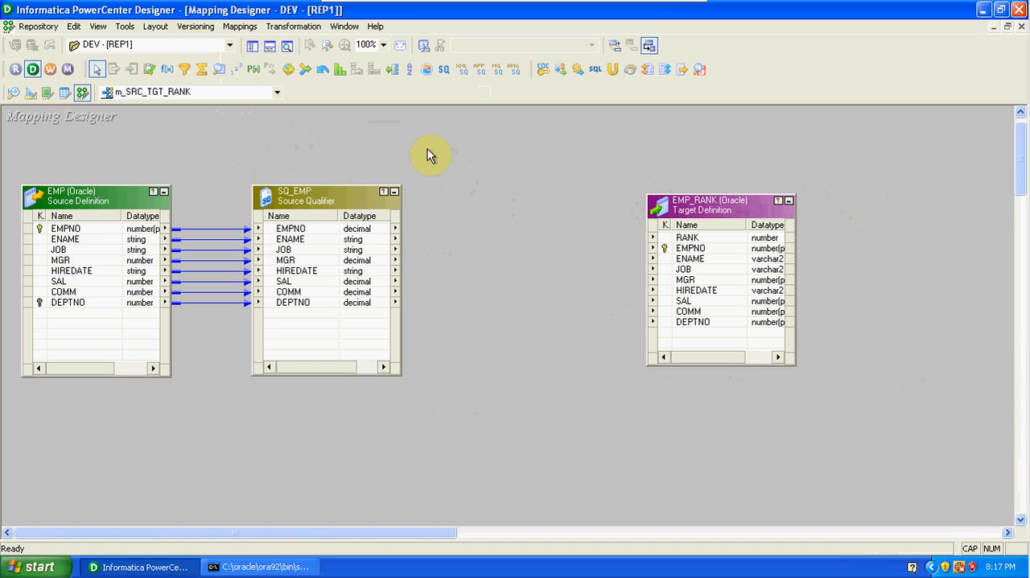
left_click(184, 69)
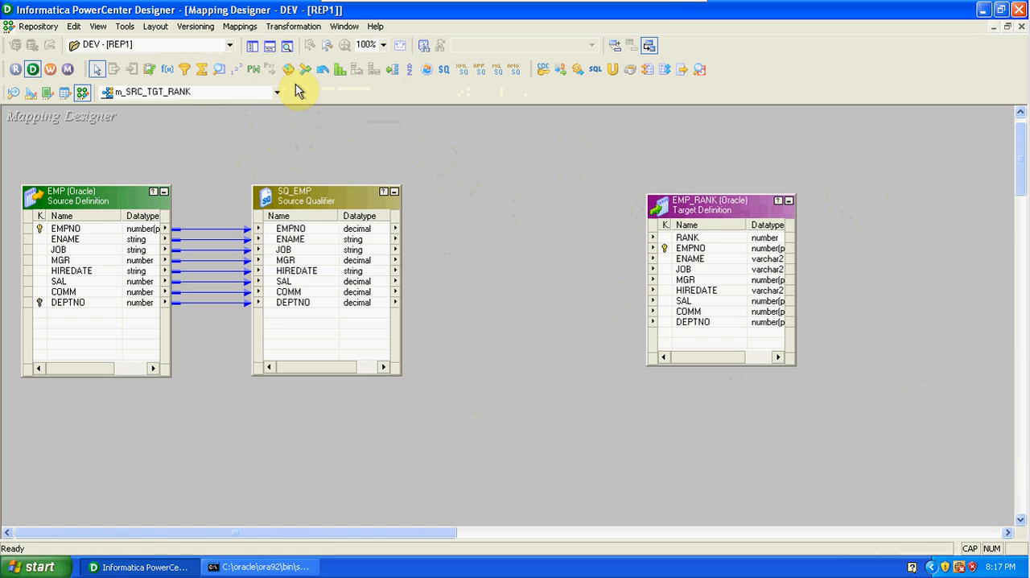
Place a Rank transformation between SQ_EMP and EMP_RANK and lengthen it to make room for more ports.
left_click(338, 74)
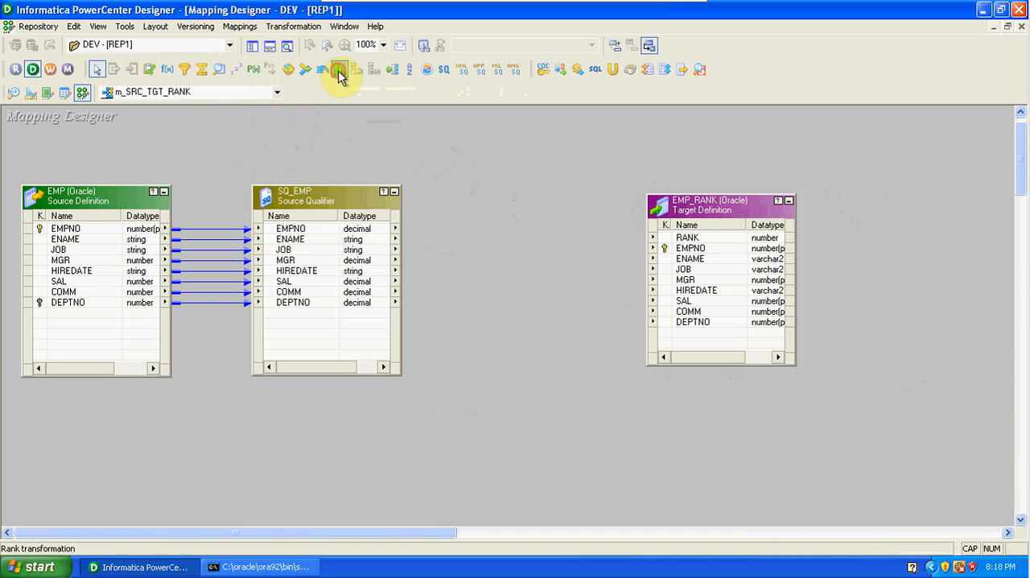
left_click(497, 196)
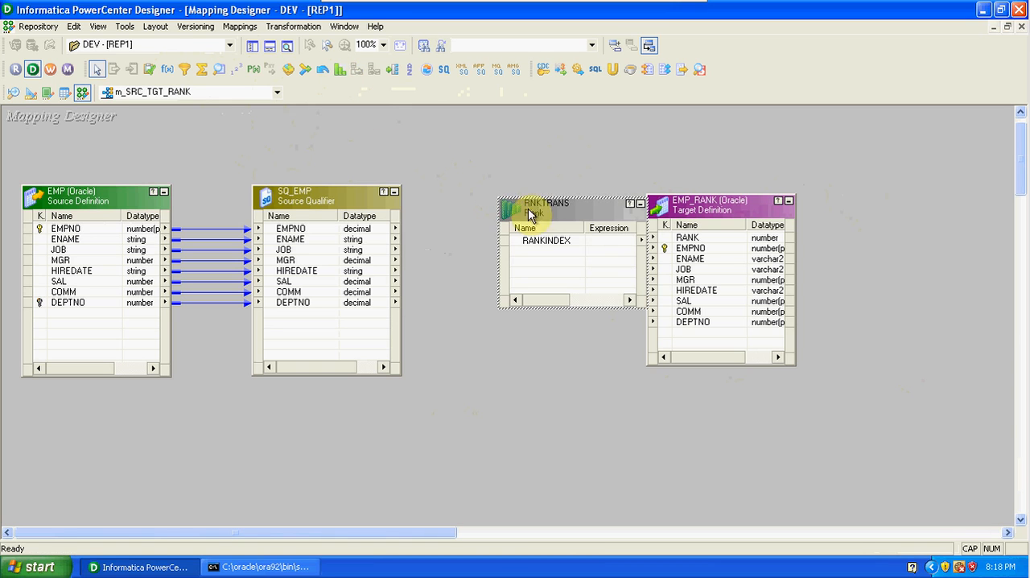
left_click_drag(579, 213, 524, 203)
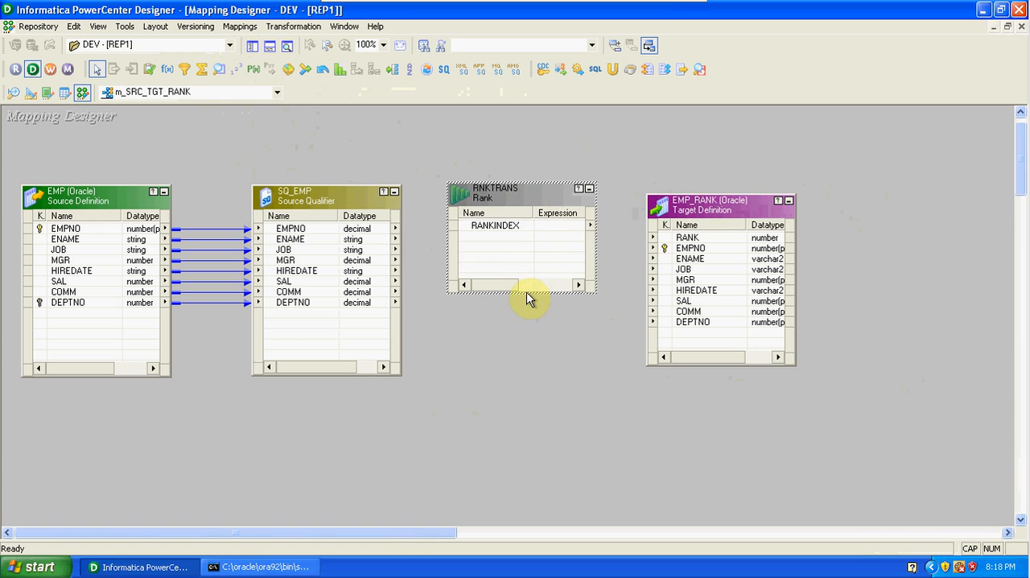
left_click_drag(527, 293, 526, 365)
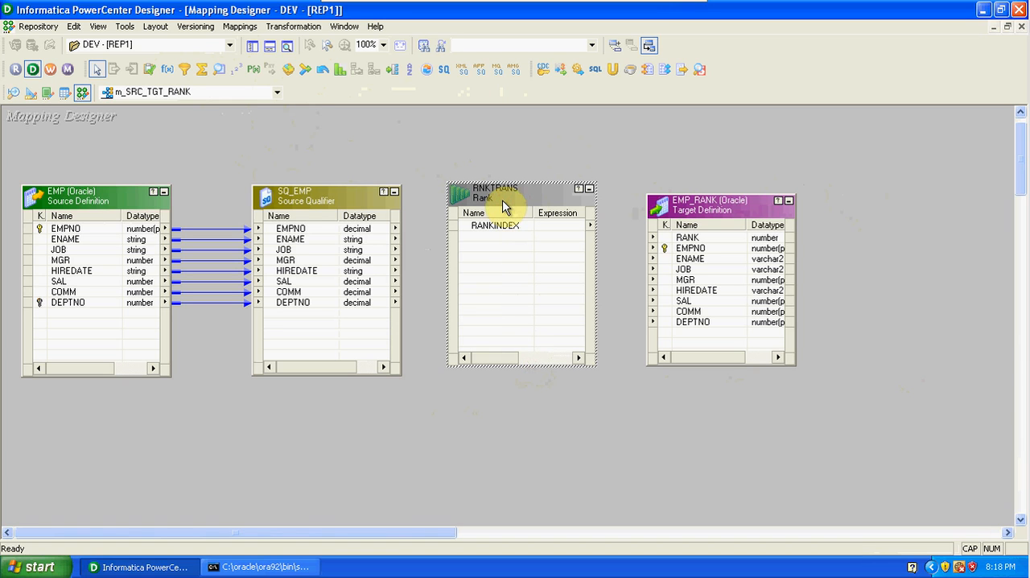
Copy all SQ_EMP ports, from EMPNO to DEPTNO, into the Rank transformation as linked ports.
left_click(363, 229)
right_click(364, 232)
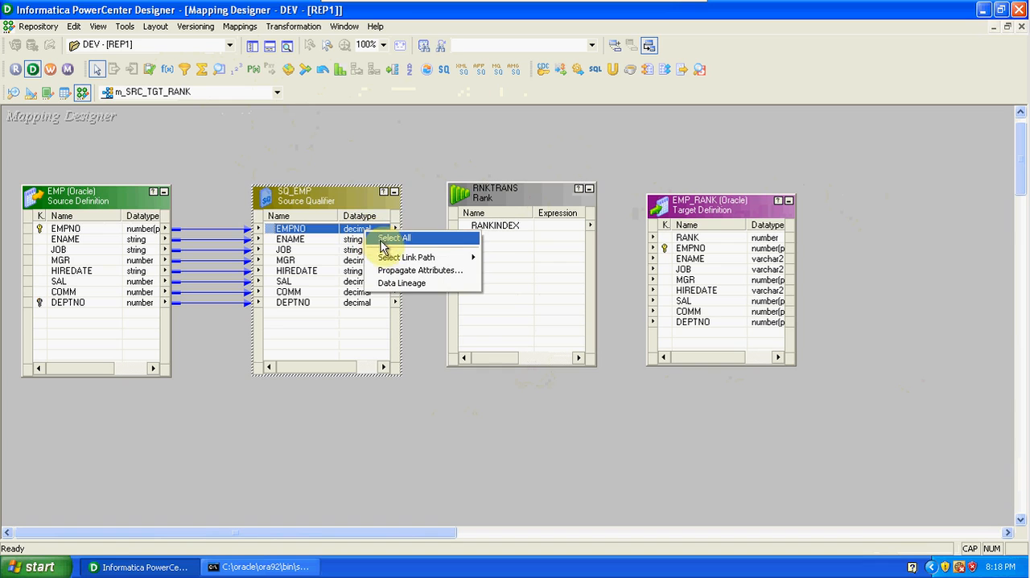
left_click(384, 238)
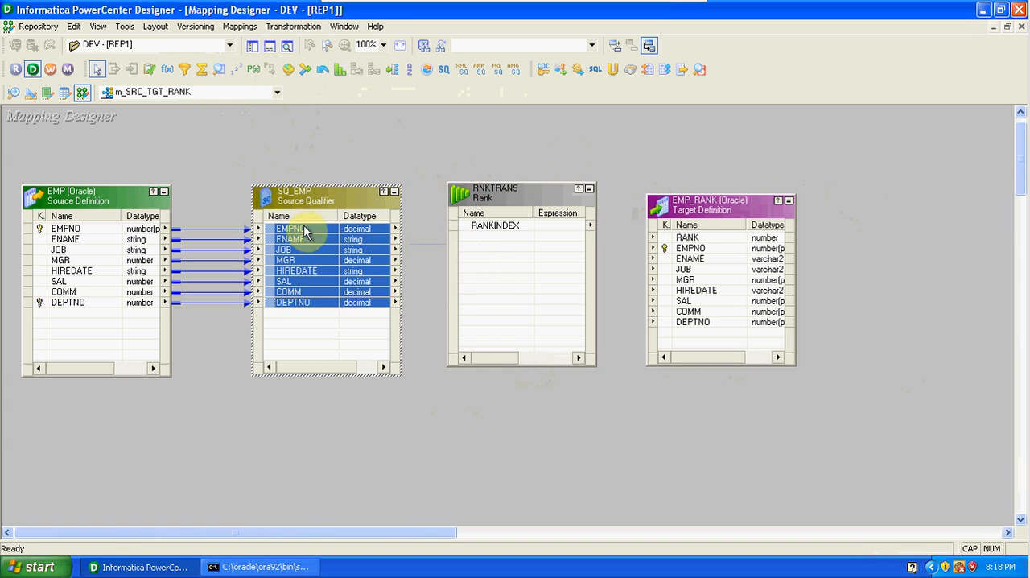
left_click_drag(299, 235, 481, 241)
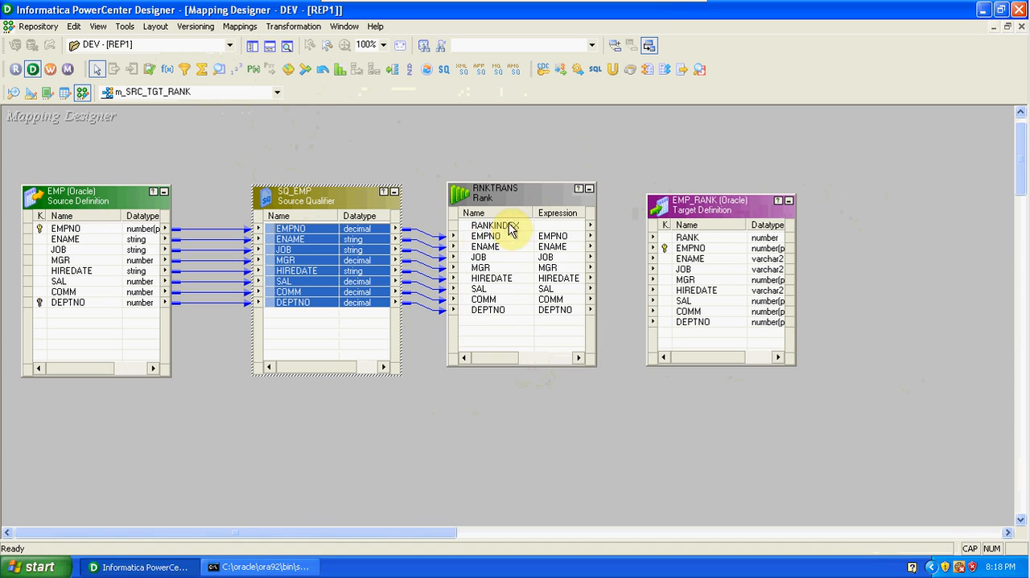
Link all Rank transformation ports to EMP_RANK, with RANKINDEX feeding RANK and the other ports feeding their matching columns.
left_click(507, 226)
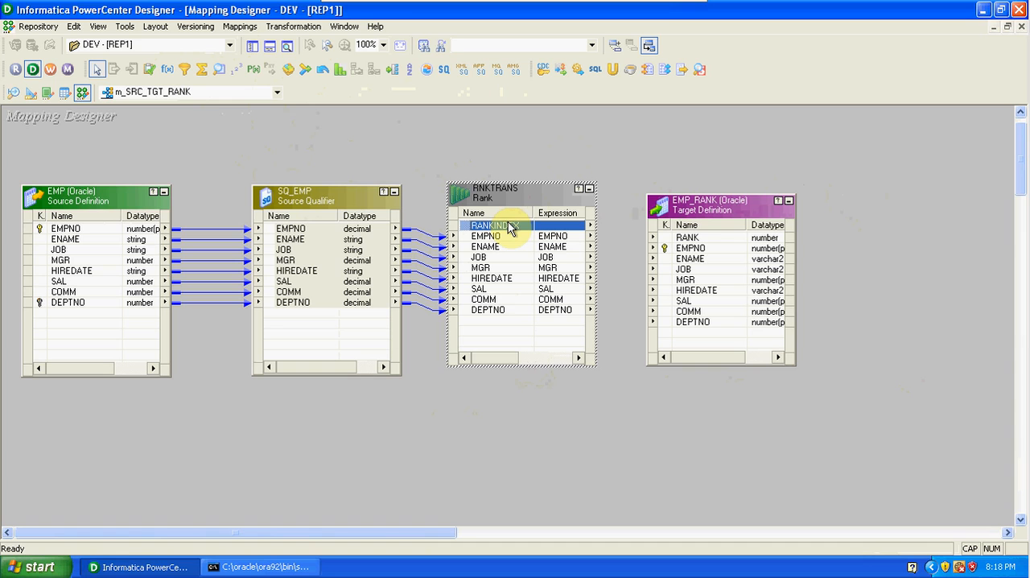
left_click(689, 239)
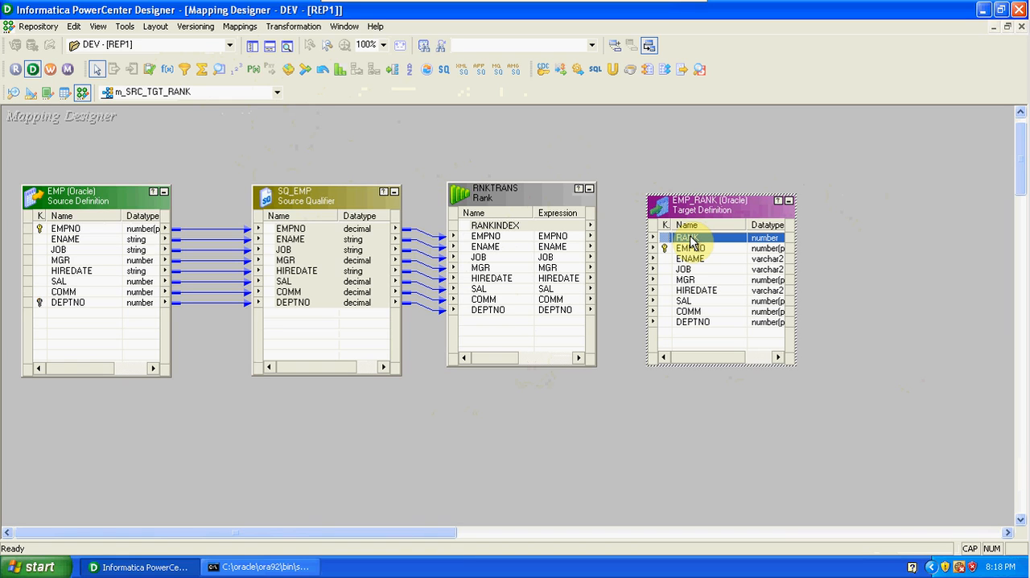
left_click(508, 226)
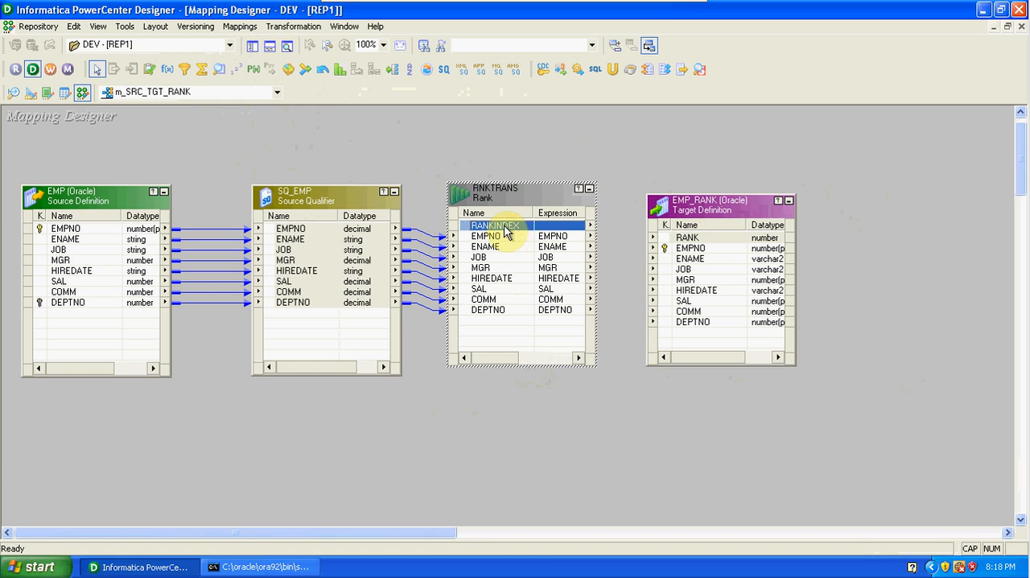
right_click(506, 228)
left_click(531, 233)
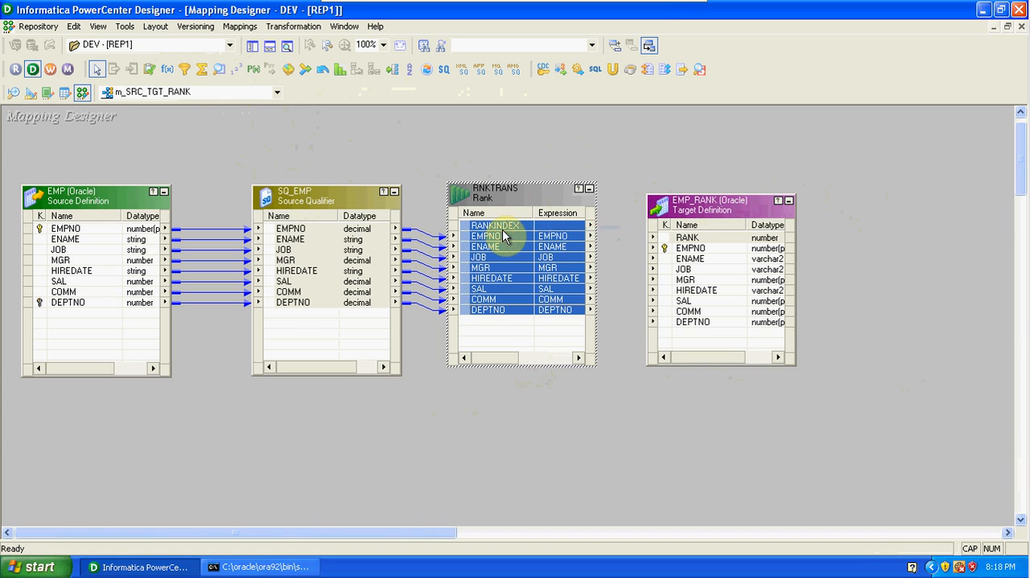
left_click_drag(503, 231, 697, 242)
left_click(616, 428)
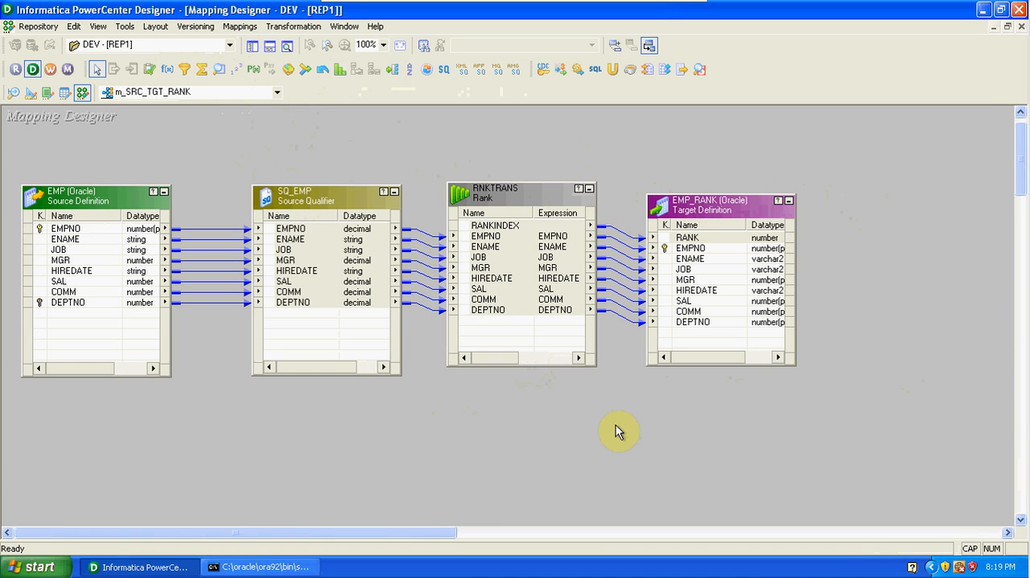
Make SAL the rank port of the Rank transformation and group the ranking by DEPTNO.
double_click(546, 203)
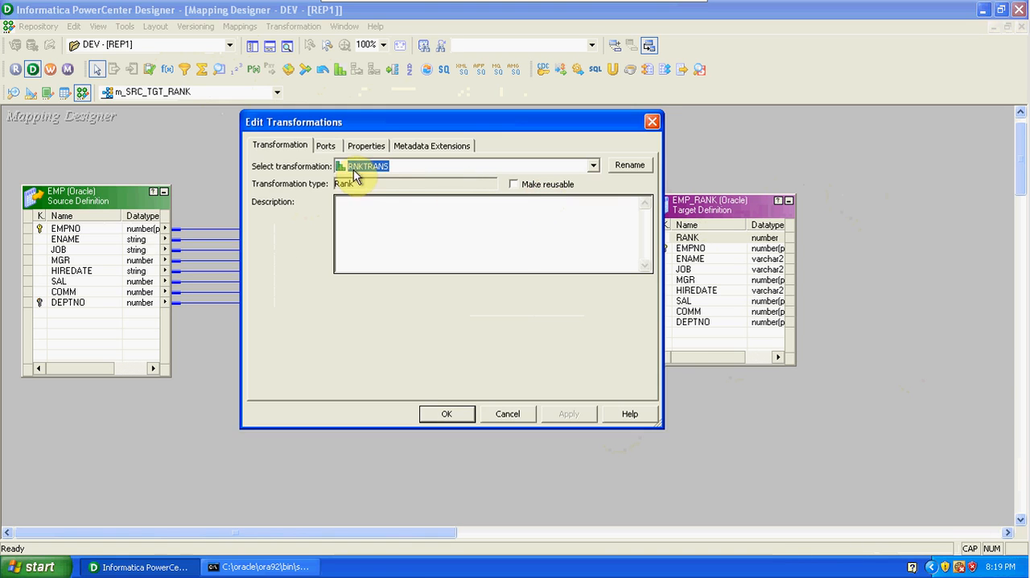
left_click(326, 145)
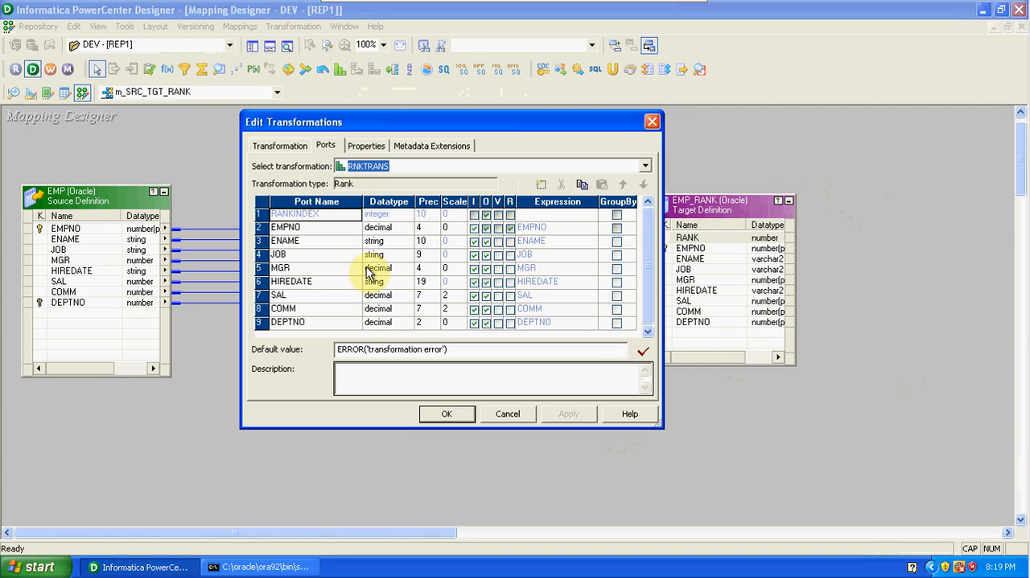
left_click(510, 296)
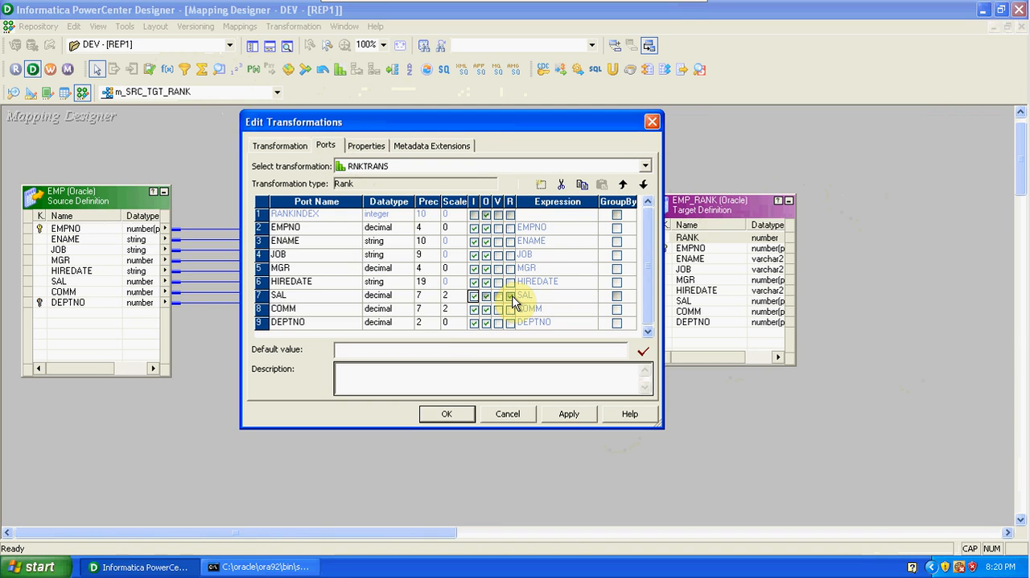
left_click(617, 325)
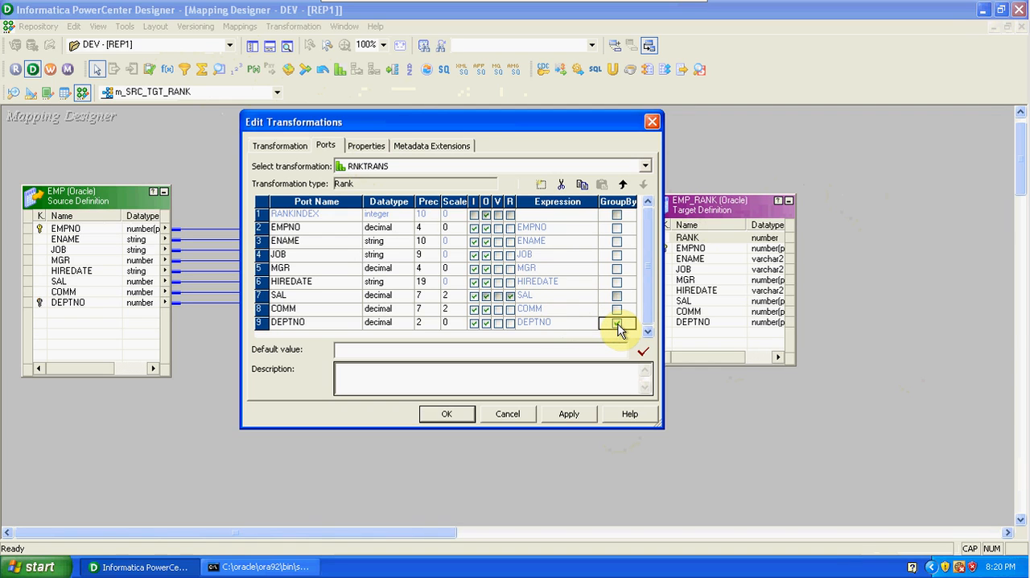
left_click(508, 310)
left_click(511, 296)
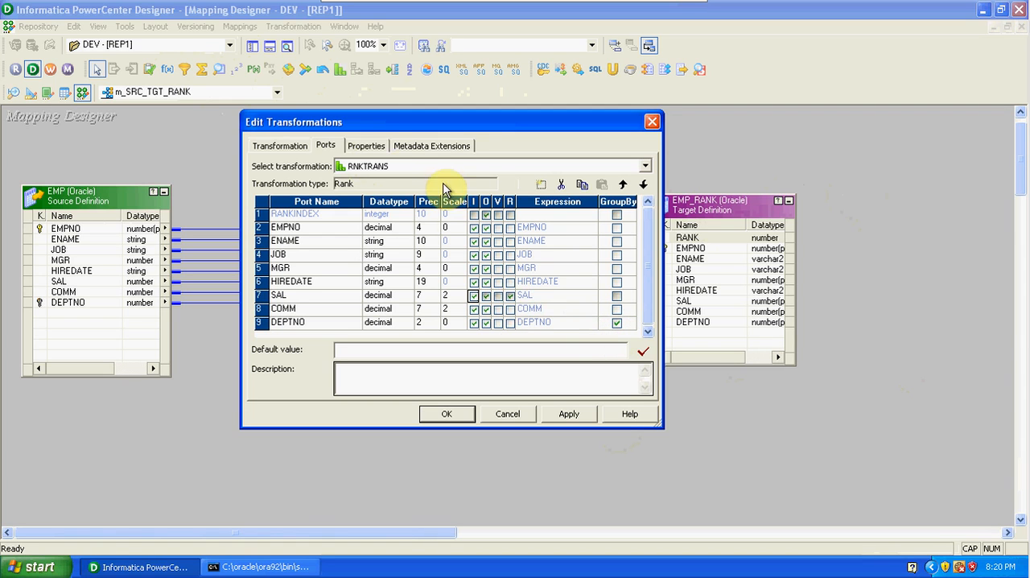
Set the Rank transformation's number of ranks to 2 with Top ranking, apply the properties and close its editor.
left_click(380, 148)
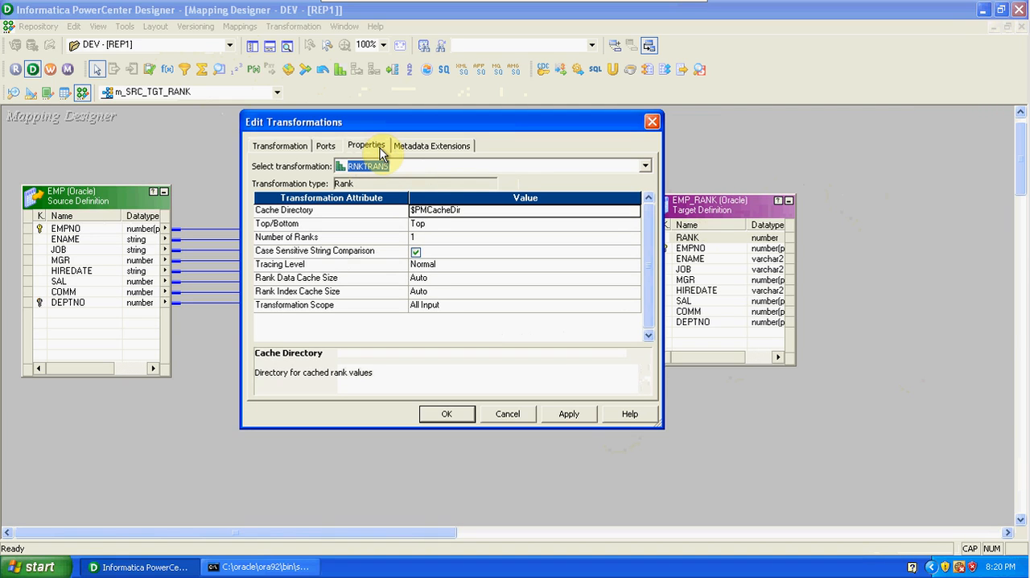
left_click(426, 238)
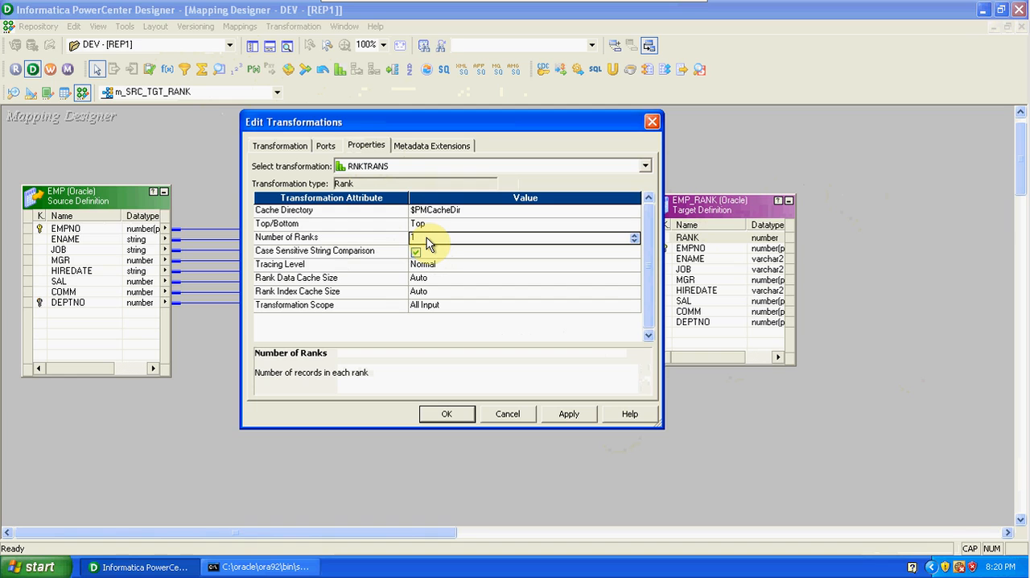
type("2")
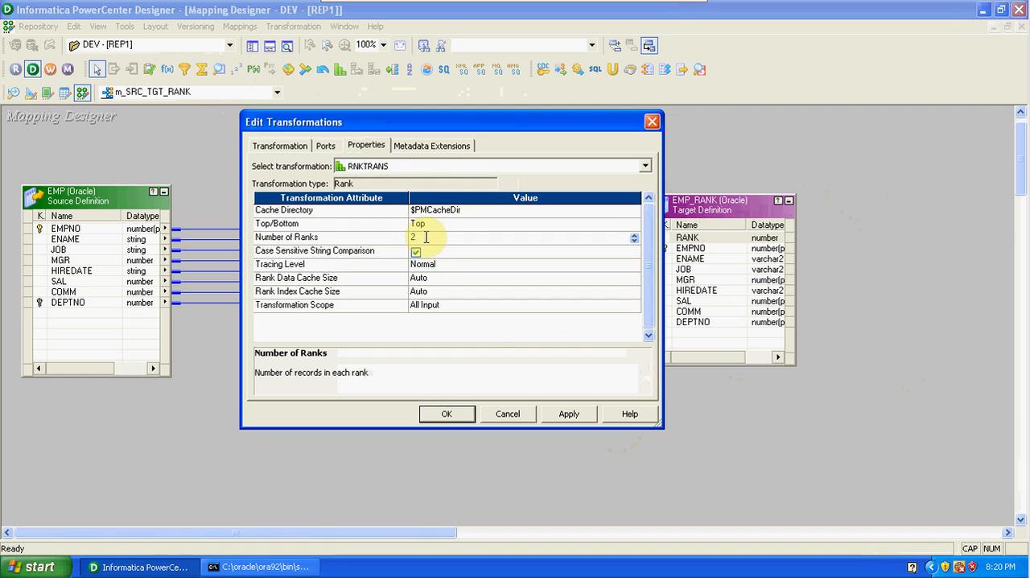
left_click(434, 227)
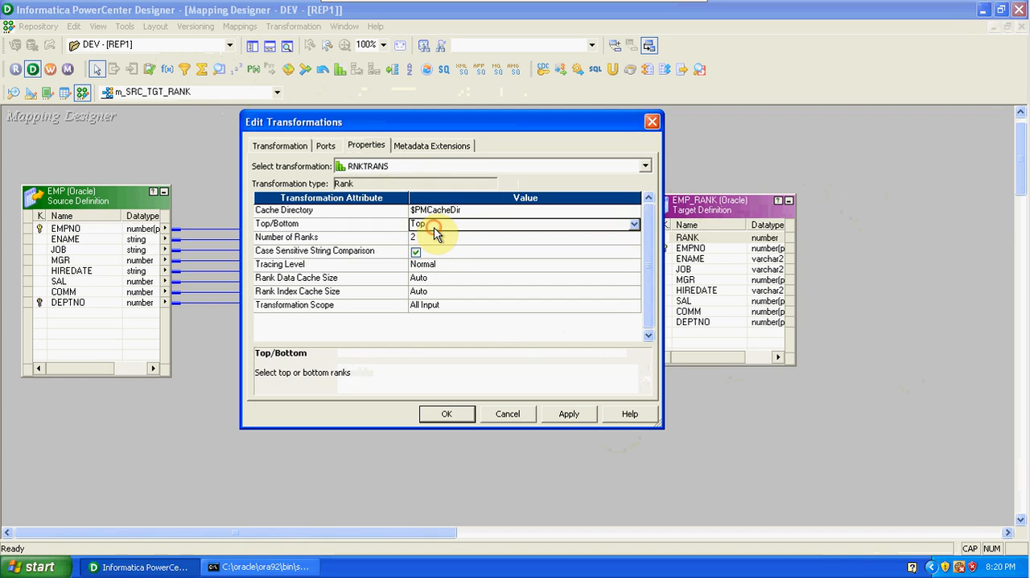
left_click(434, 228)
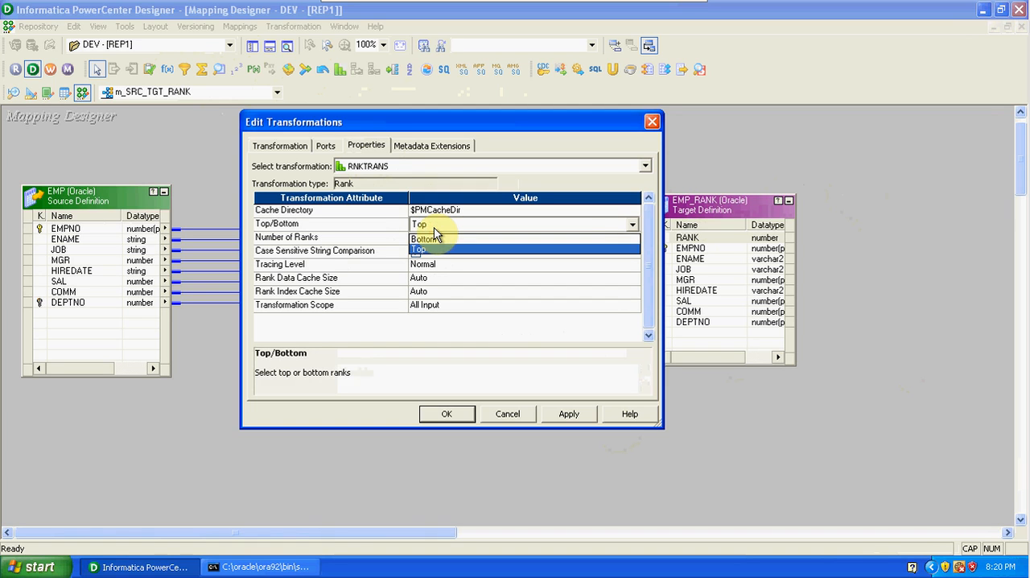
left_click(433, 228)
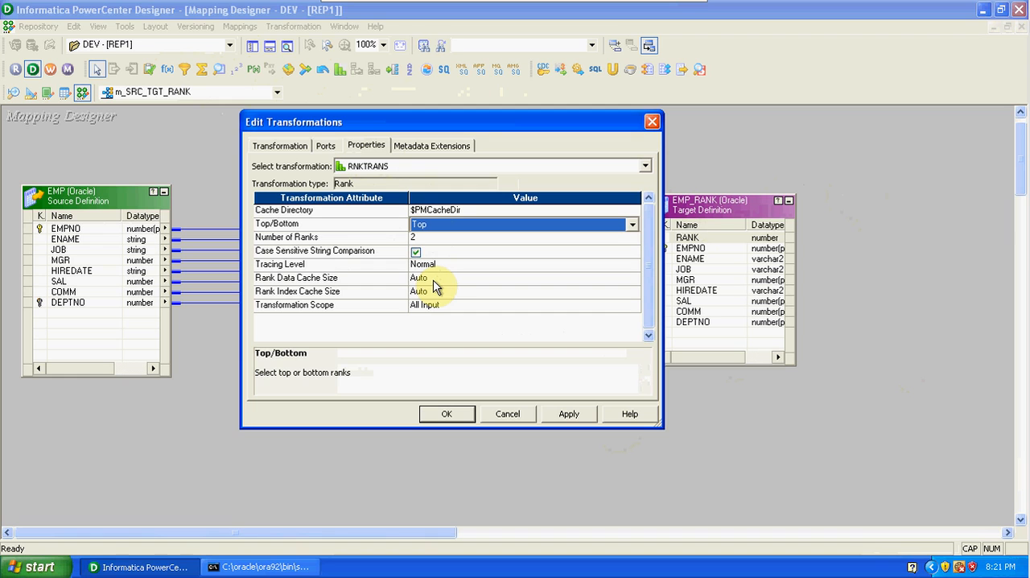
left_click(568, 413)
left_click(323, 148)
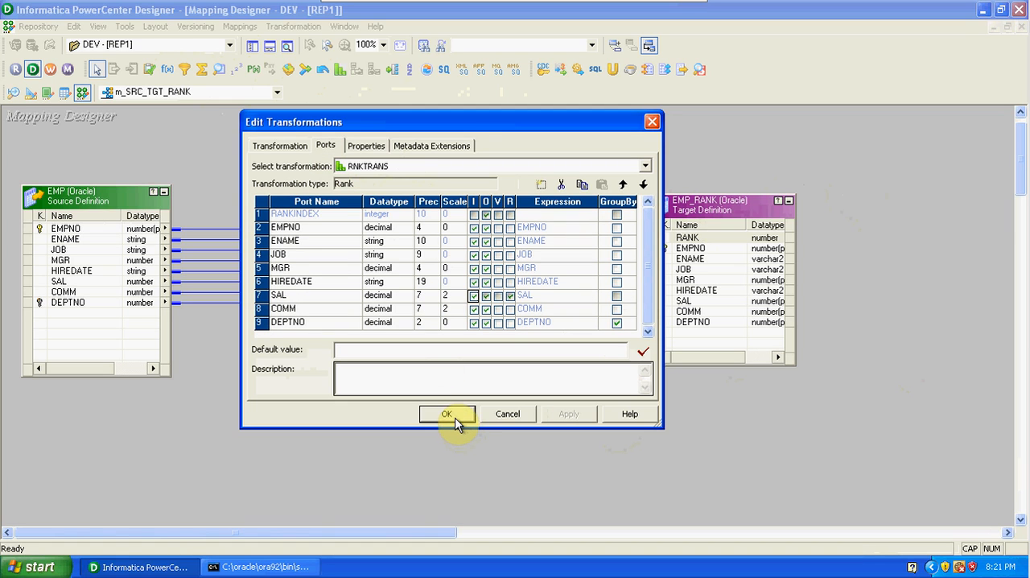
left_click(375, 147)
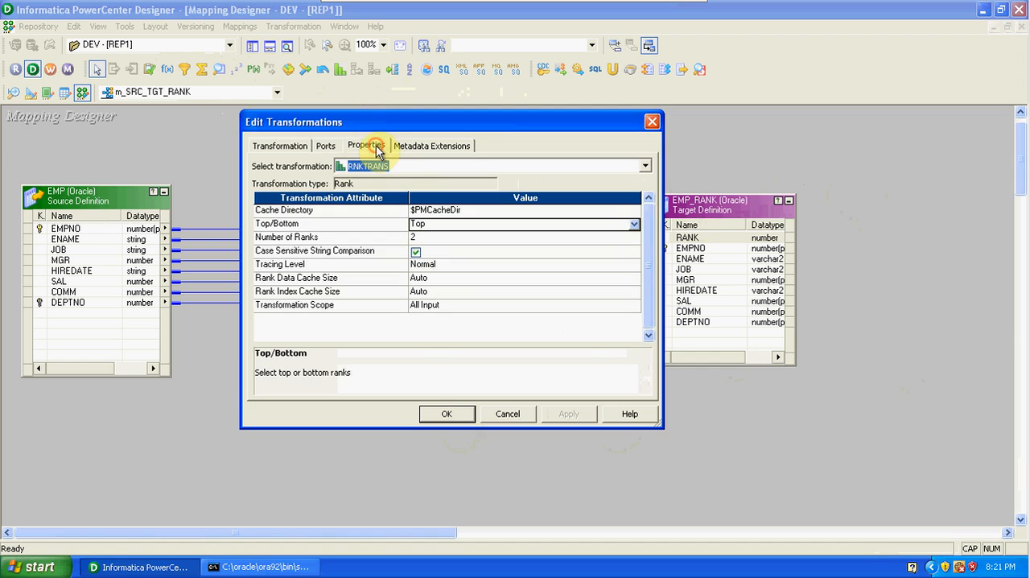
left_click(464, 415)
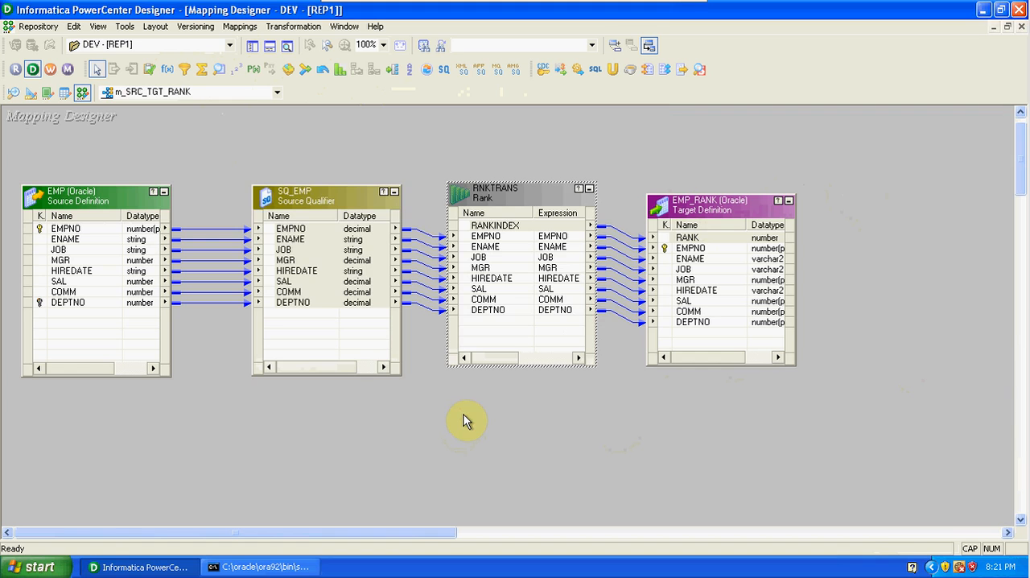
Validate the m_SRC_TGT_RANK mapping and save it to the repository.
left_click(240, 26)
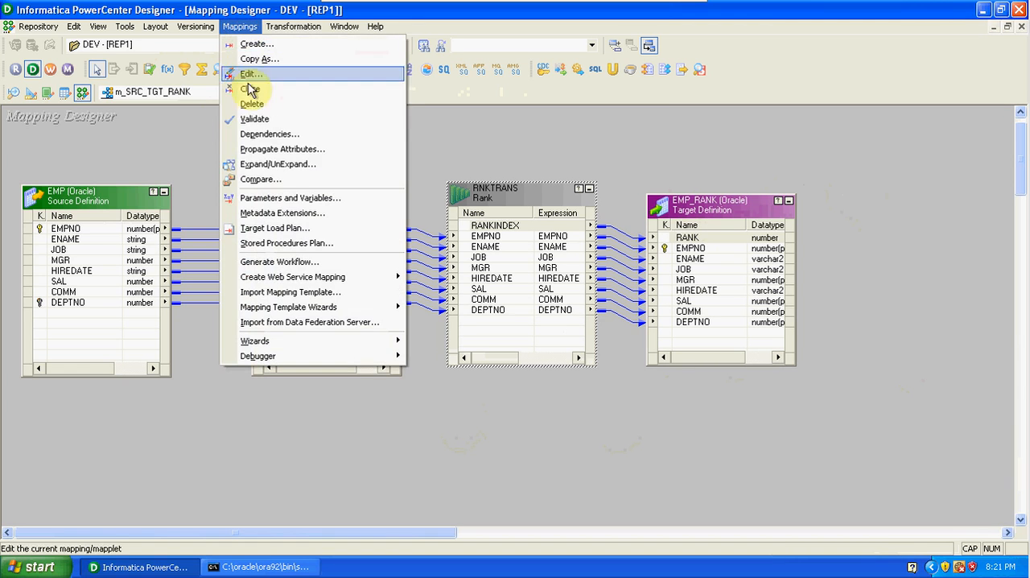
left_click(262, 118)
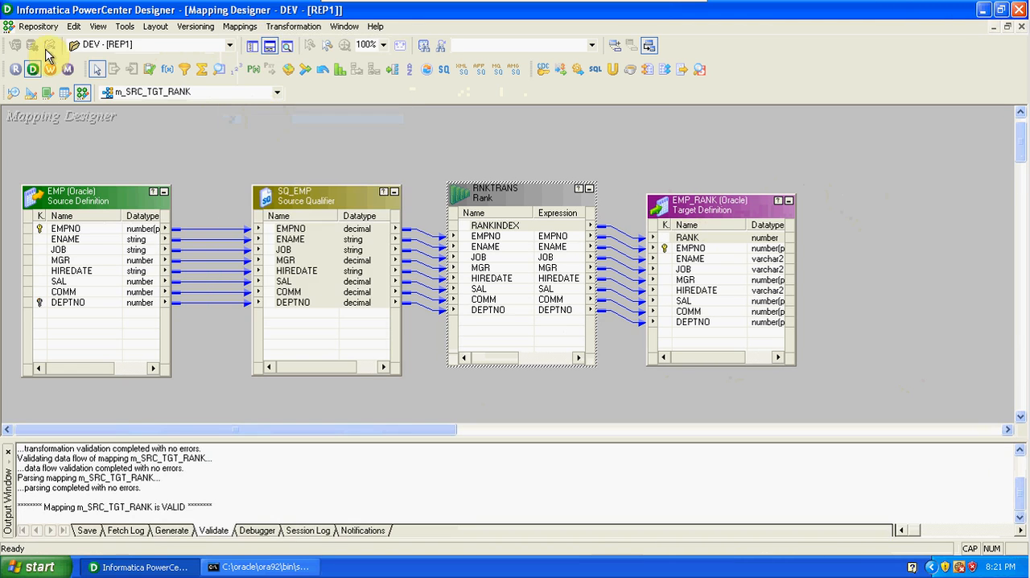
left_click(38, 26)
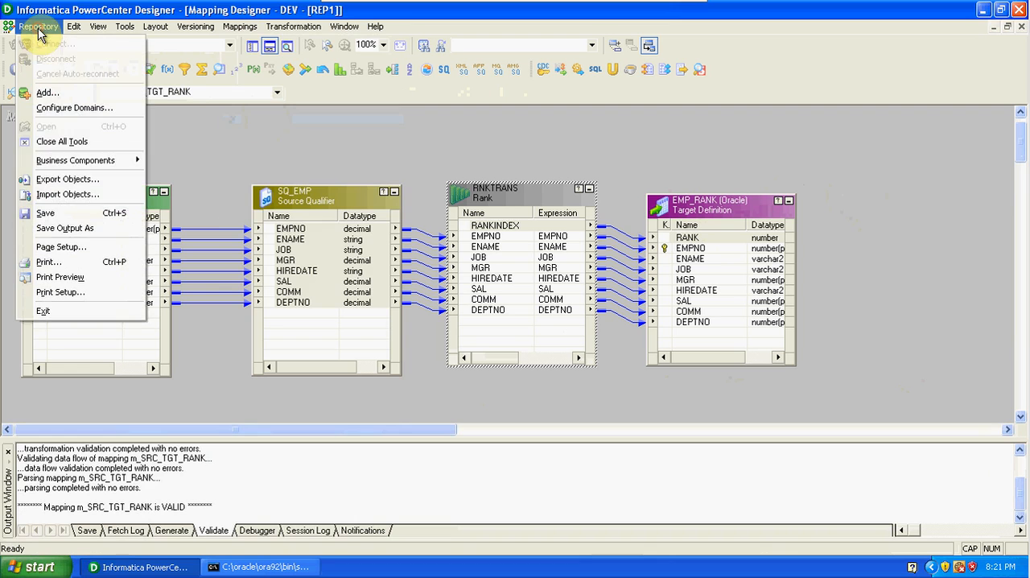
left_click(81, 215)
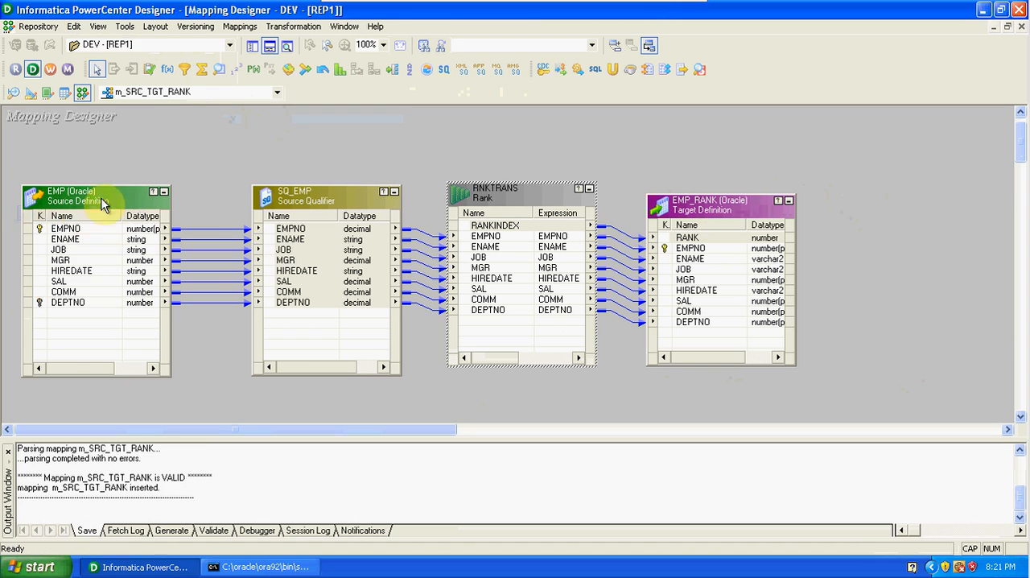
Review the Rank transformation's port settings, including the rank and group-by ports, and its ranking properties.
left_click(246, 131)
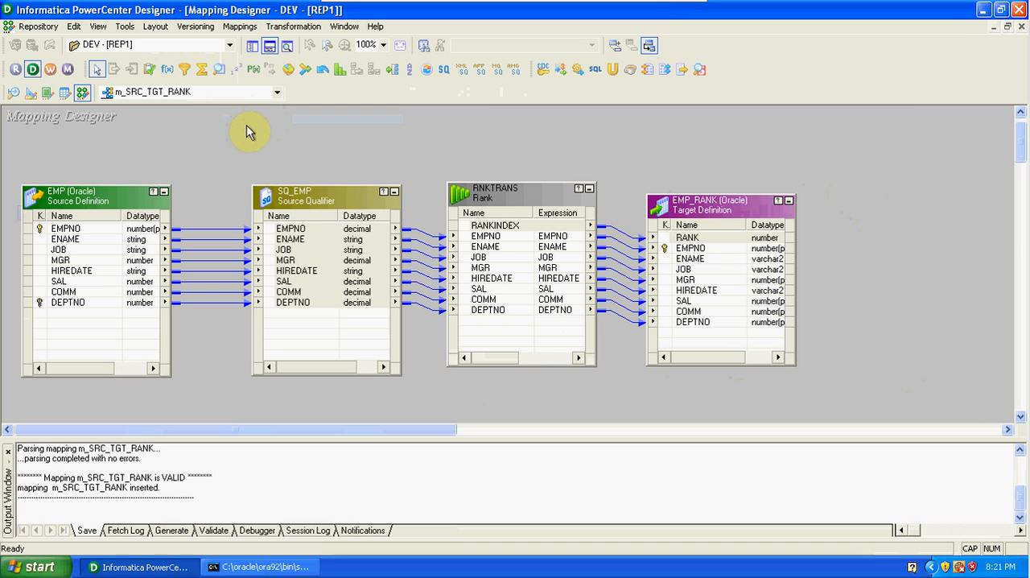
left_click(299, 231)
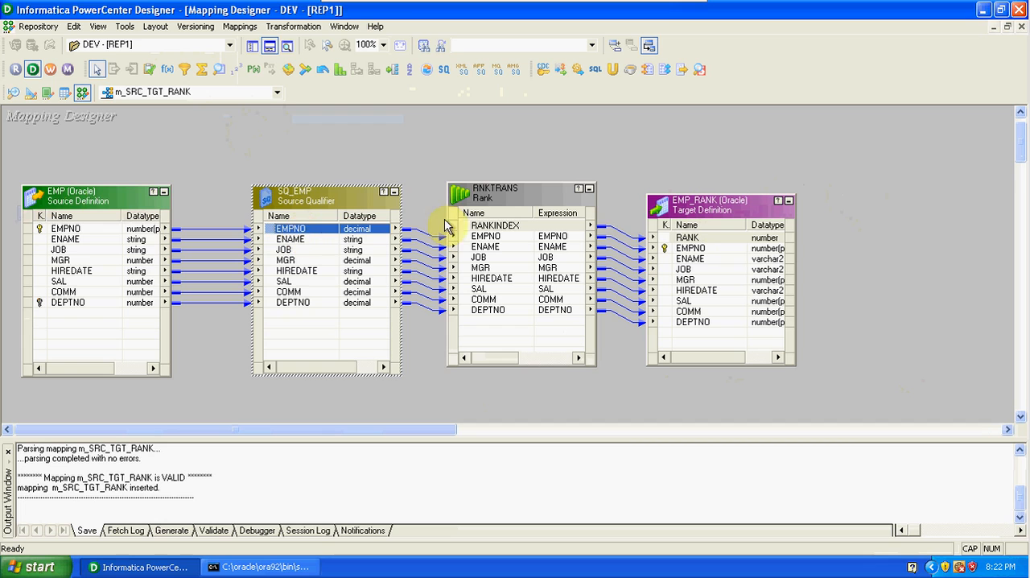
left_click(479, 229)
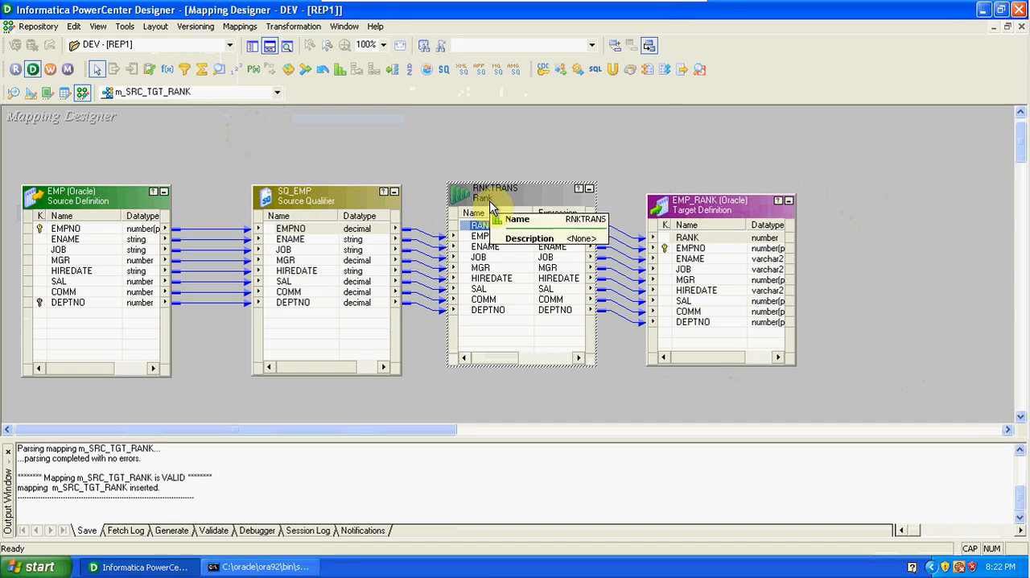
double_click(489, 201)
left_click(333, 149)
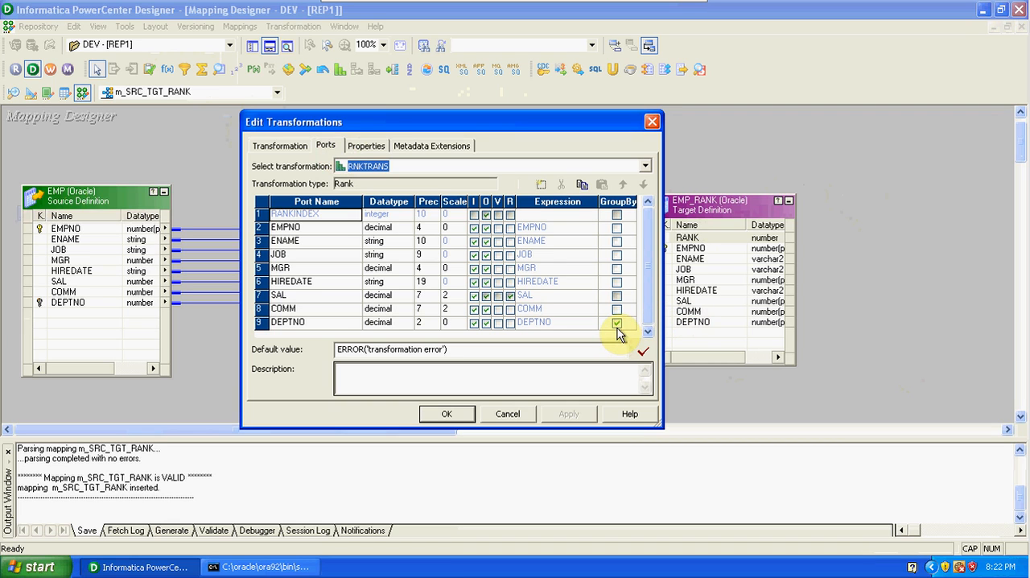
left_click(382, 149)
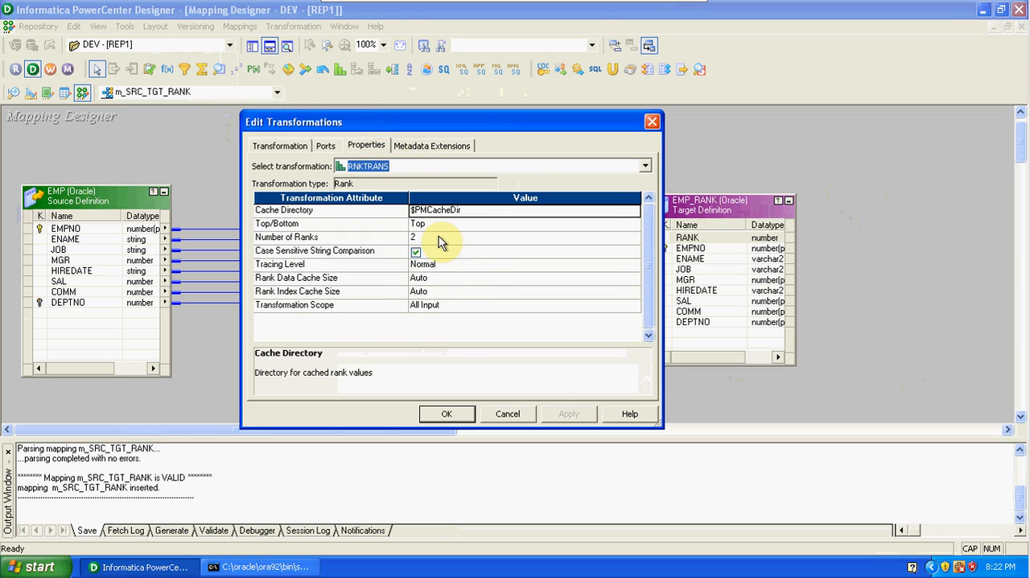
left_click(448, 415)
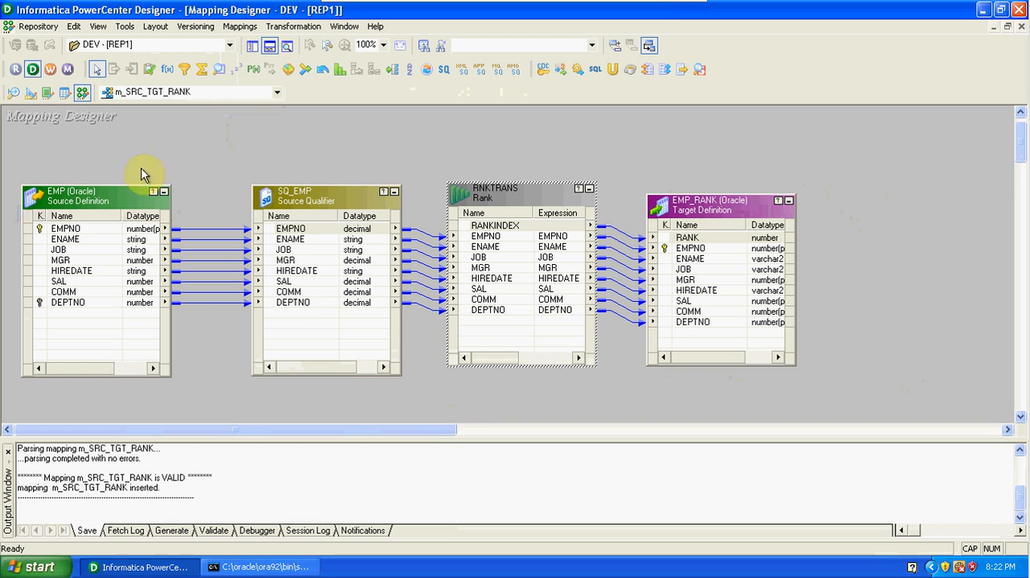
Switch to PowerCenter Workflow Manager, dismiss its startup tip and maximize the window.
left_click(51, 68)
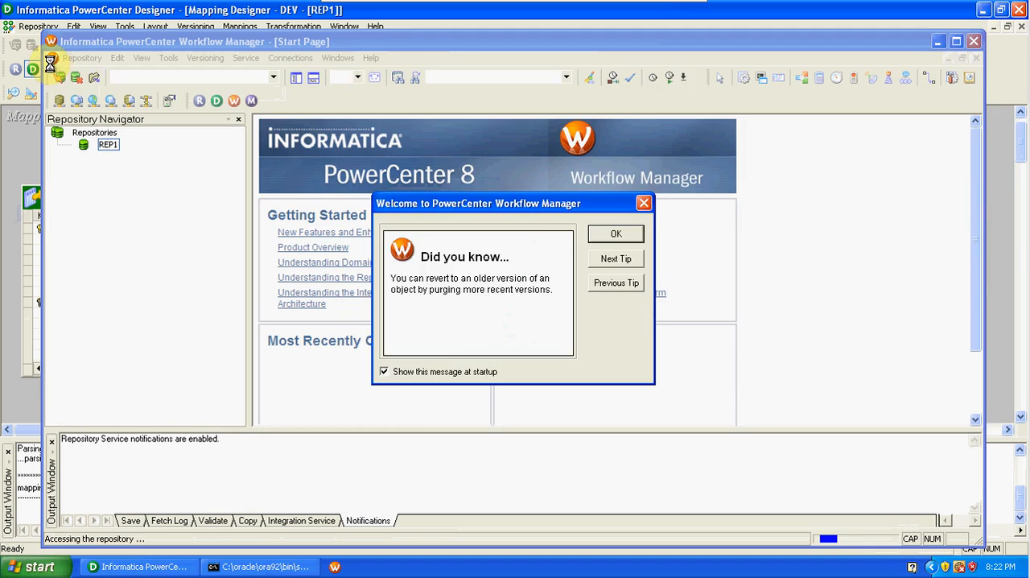
left_click(616, 235)
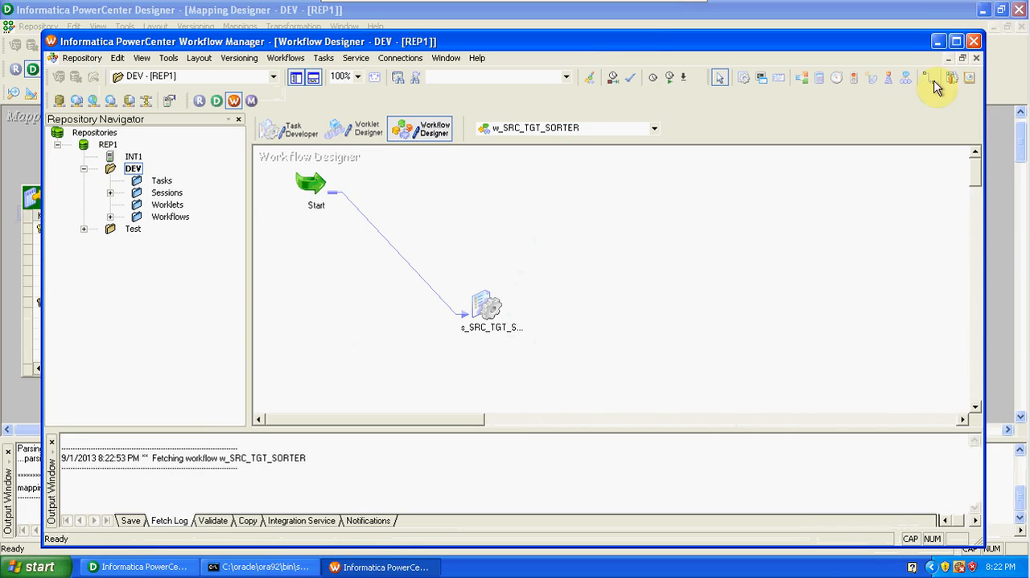
left_click(956, 41)
Create a new workflow named w_SRC_TGT_RANK.
left_click(243, 27)
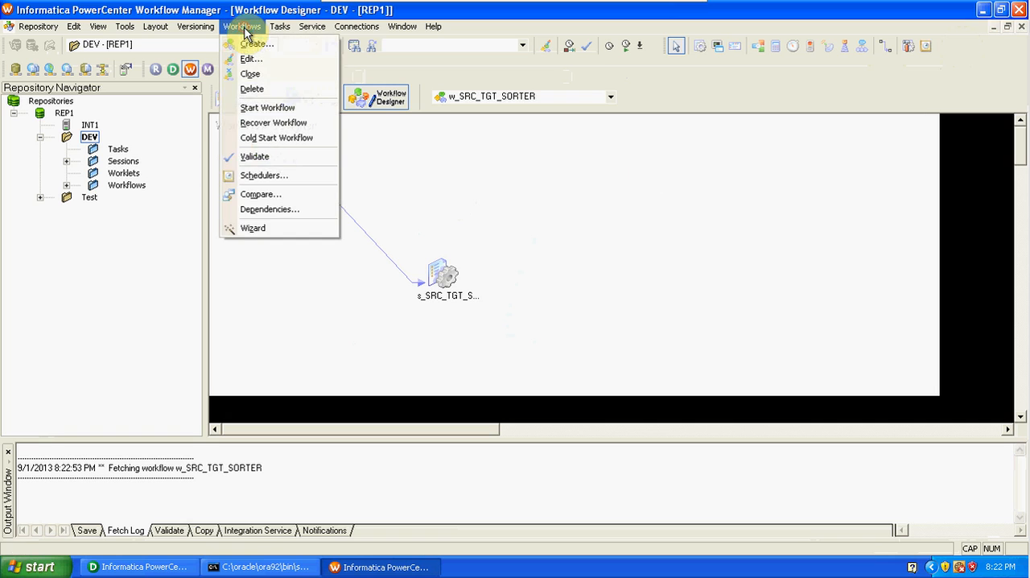
left_click(256, 44)
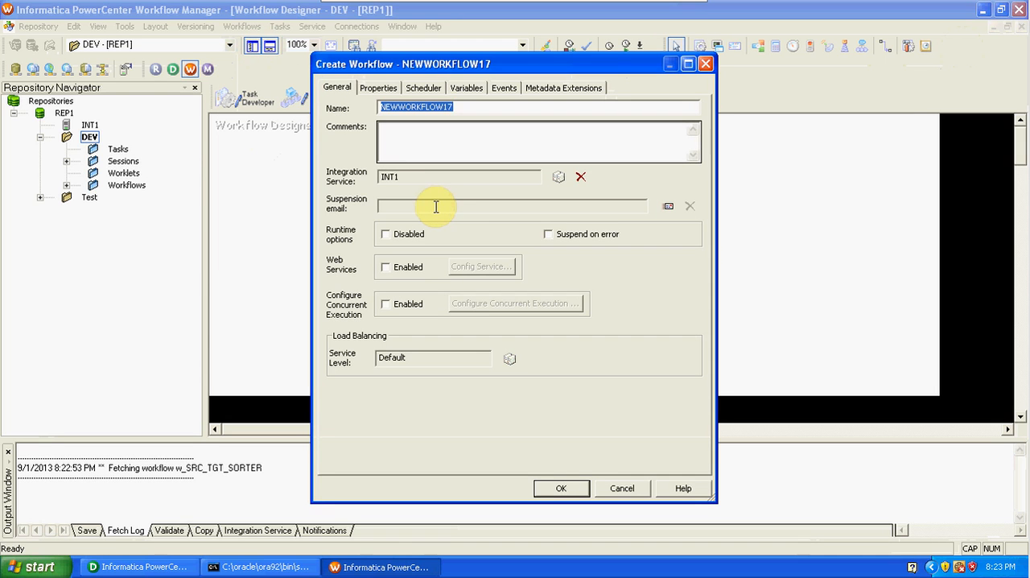
type("w_S")
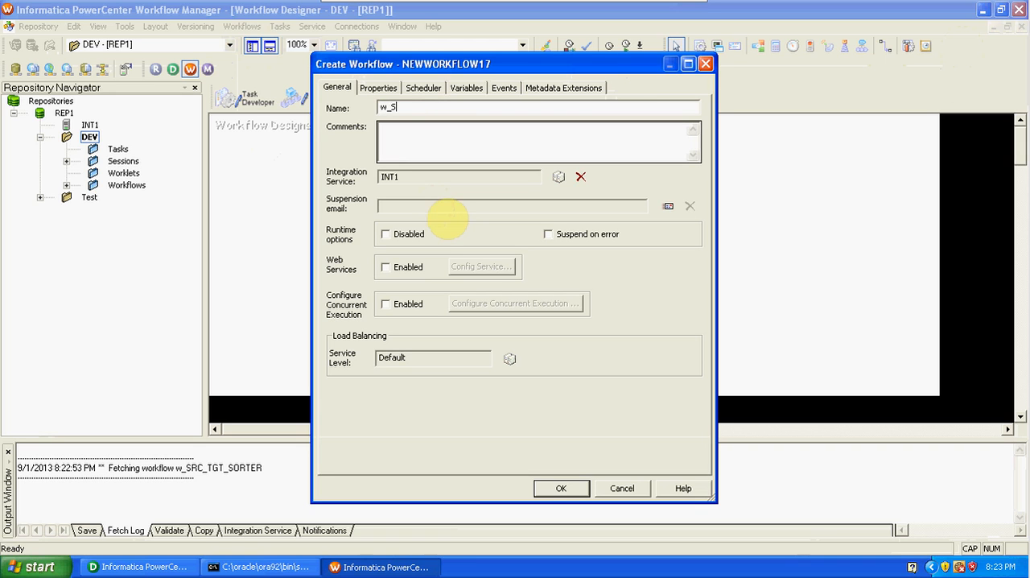
type("RC_TGT_RANK")
left_click(561, 489)
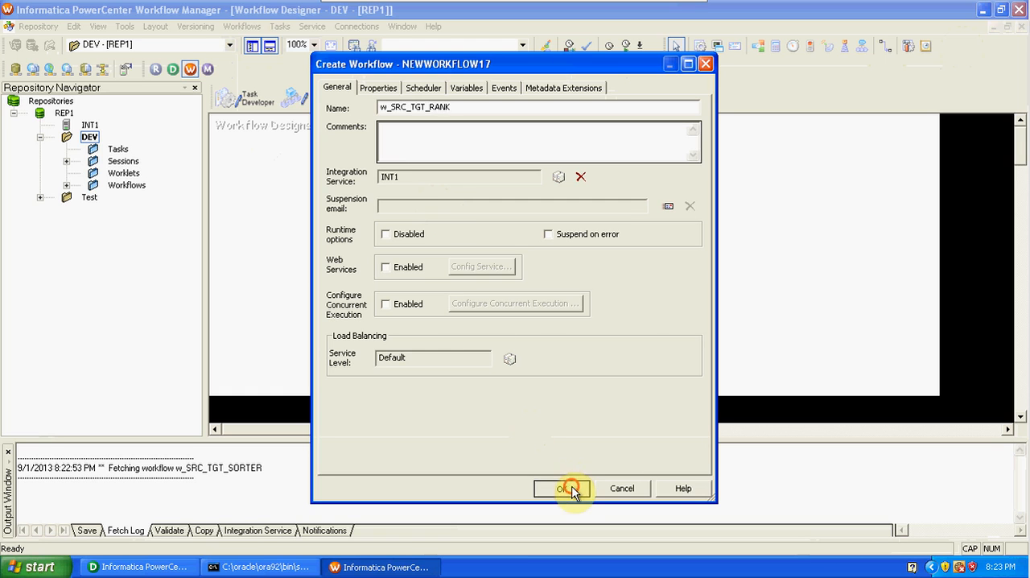
Add a session for the m_SRC_TGT_RANK mapping to the workflow and link the Start task to it.
left_click(697, 48)
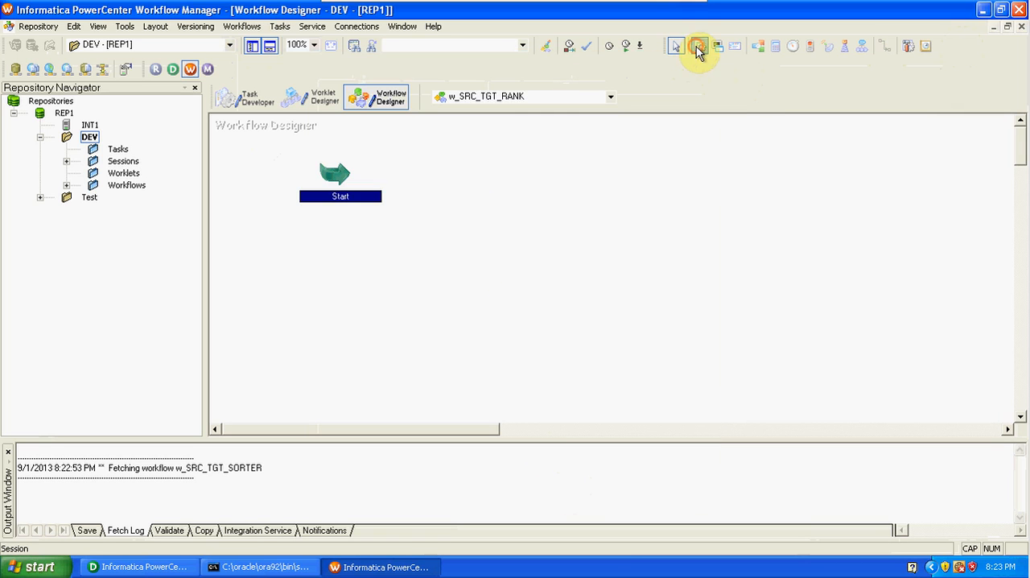
left_click(480, 266)
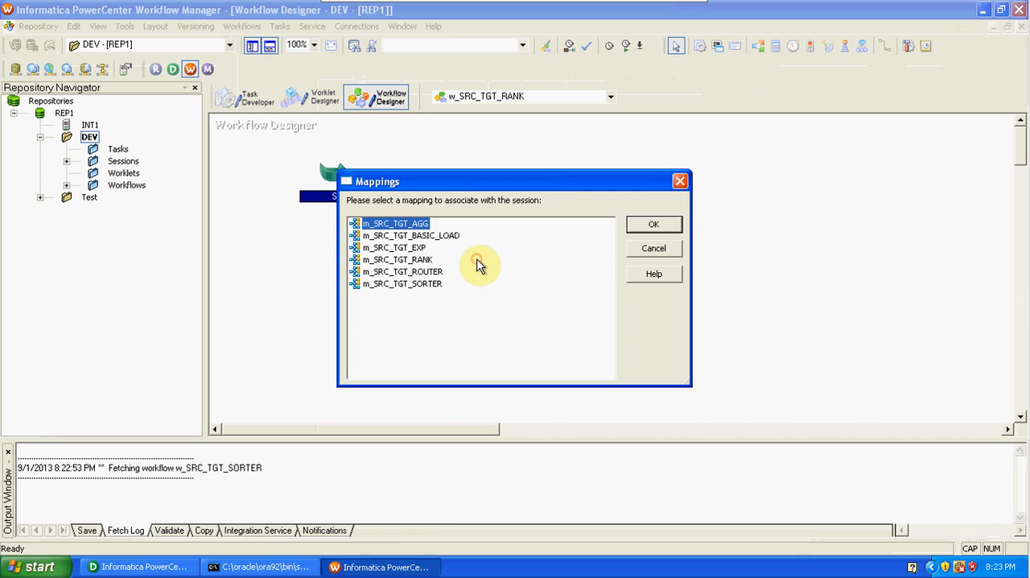
left_click(431, 259)
left_click(650, 226)
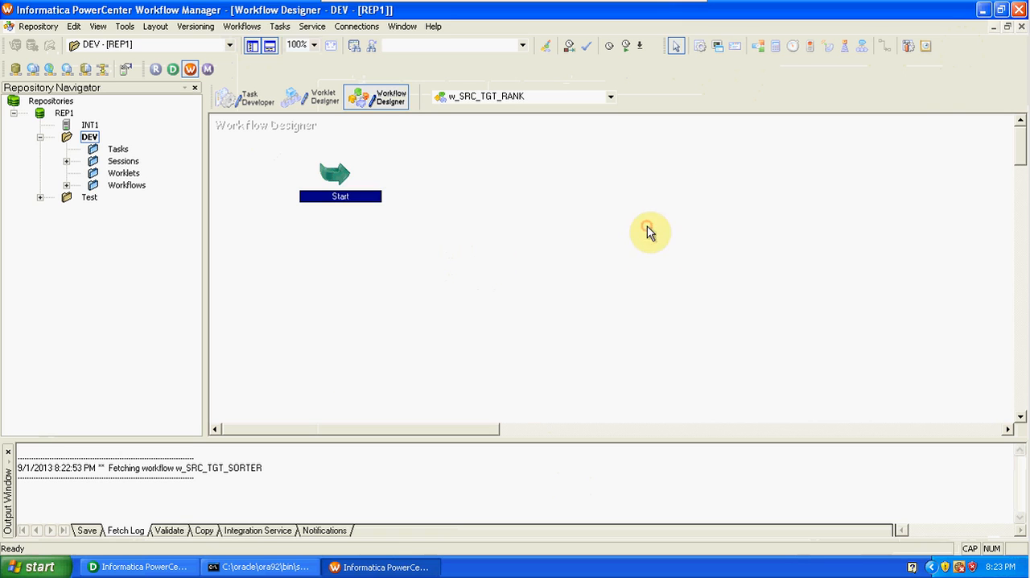
left_click(885, 46)
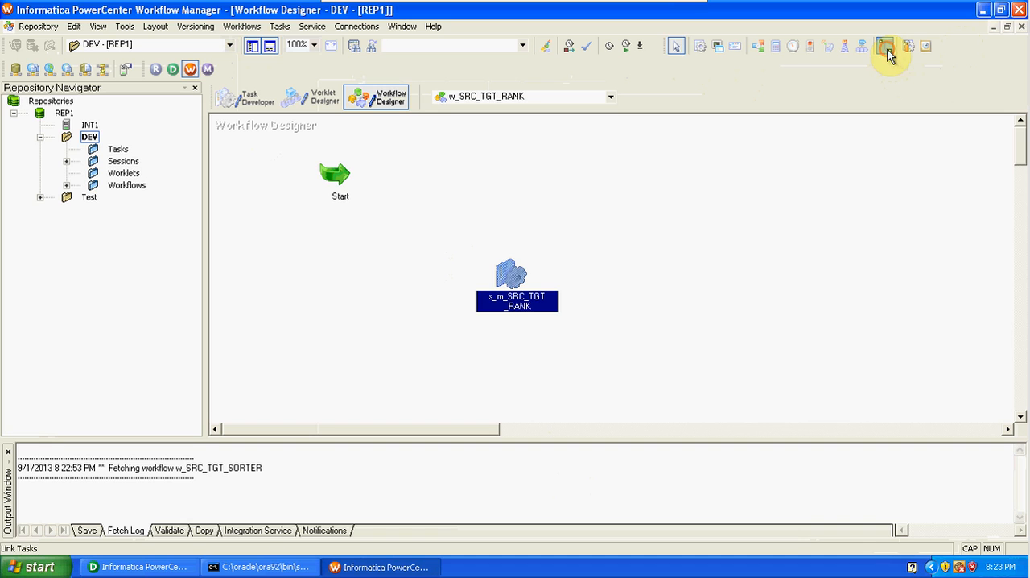
left_click_drag(333, 172, 489, 269)
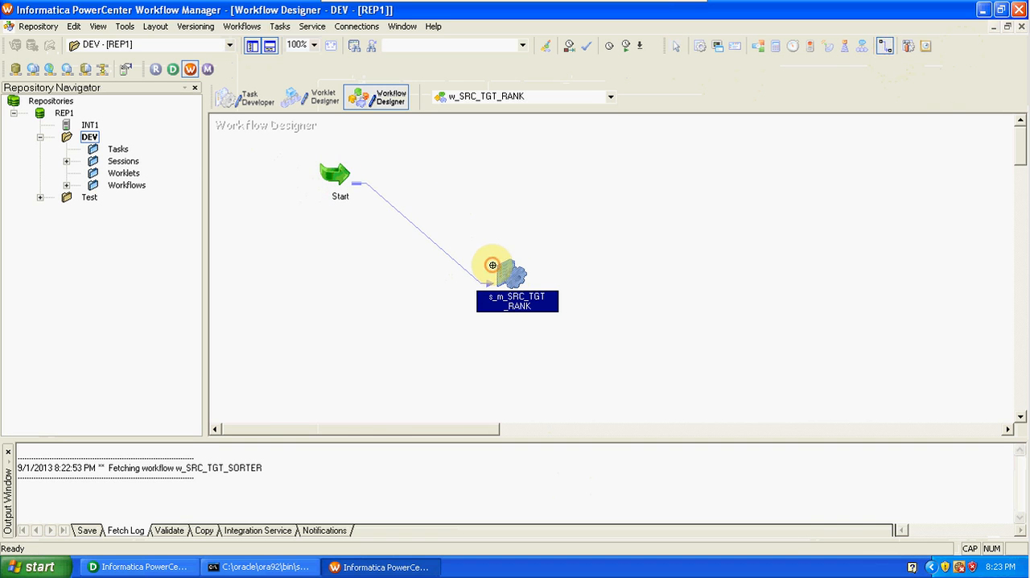
Open the s_m_SRC_TGT_RANK session's mapping settings and choose the SCOTT relational connection for the SQ_EMP source.
double_click(512, 276)
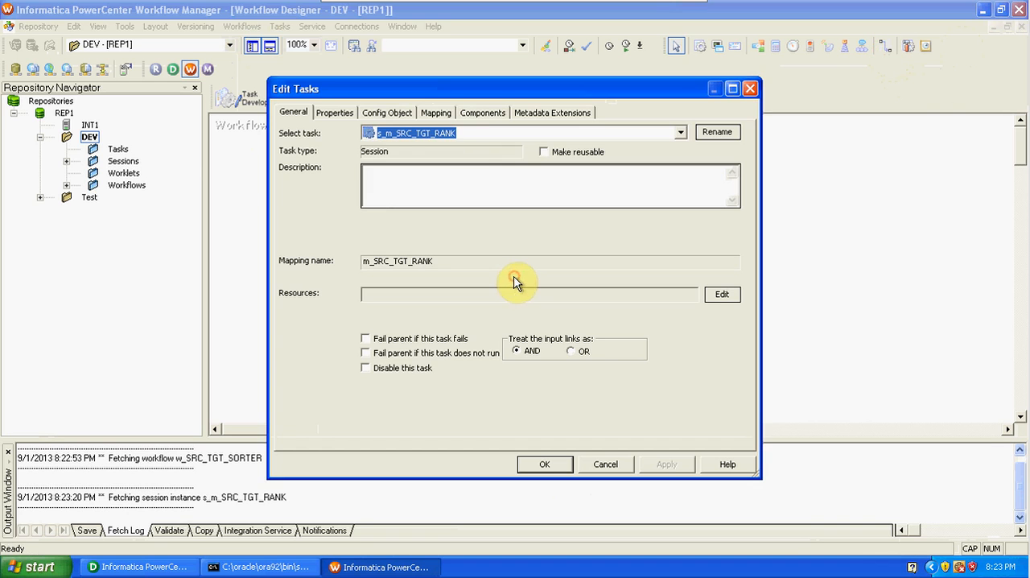
left_click(439, 114)
left_click(341, 231)
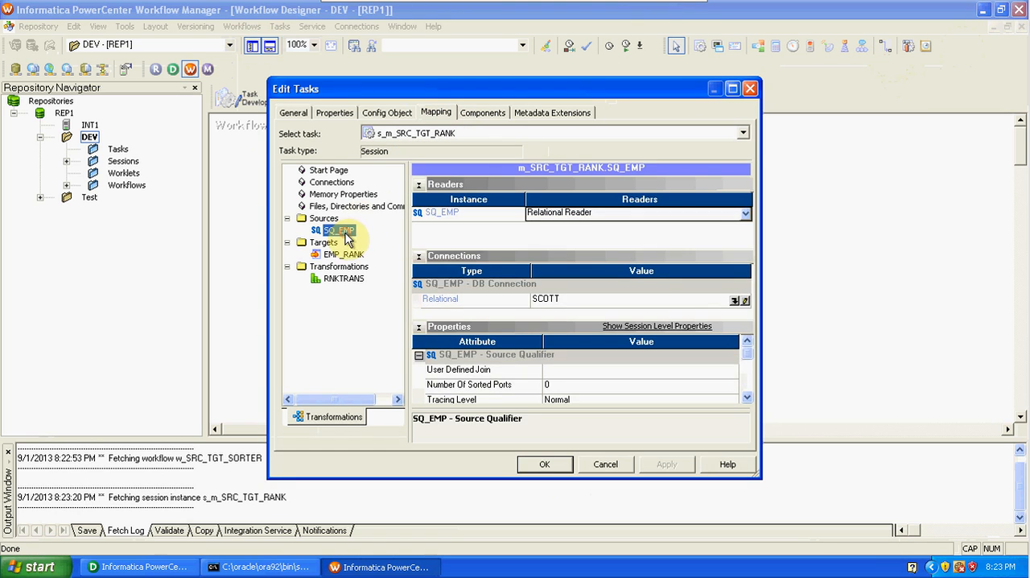
left_click(737, 302)
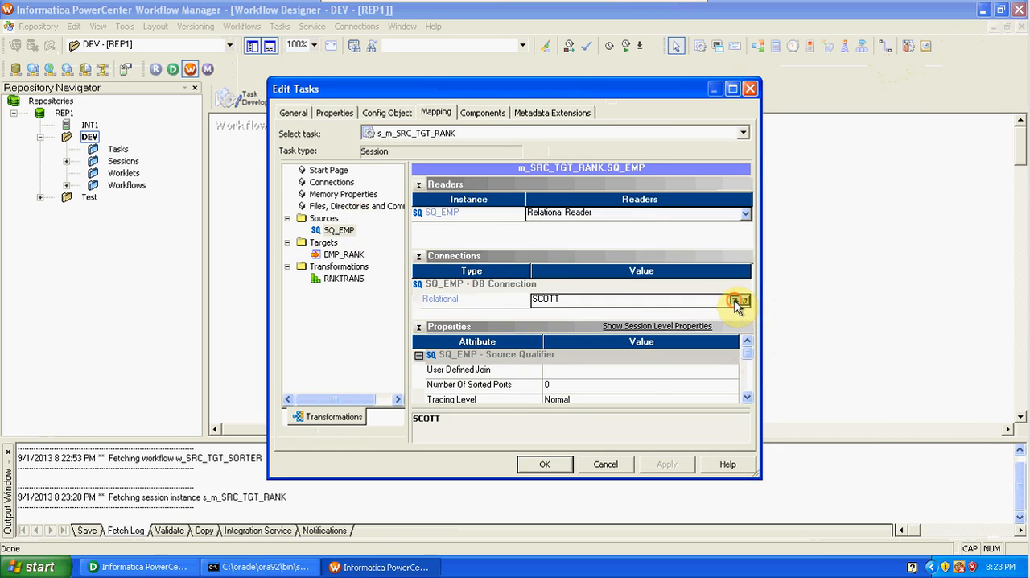
left_click(596, 200)
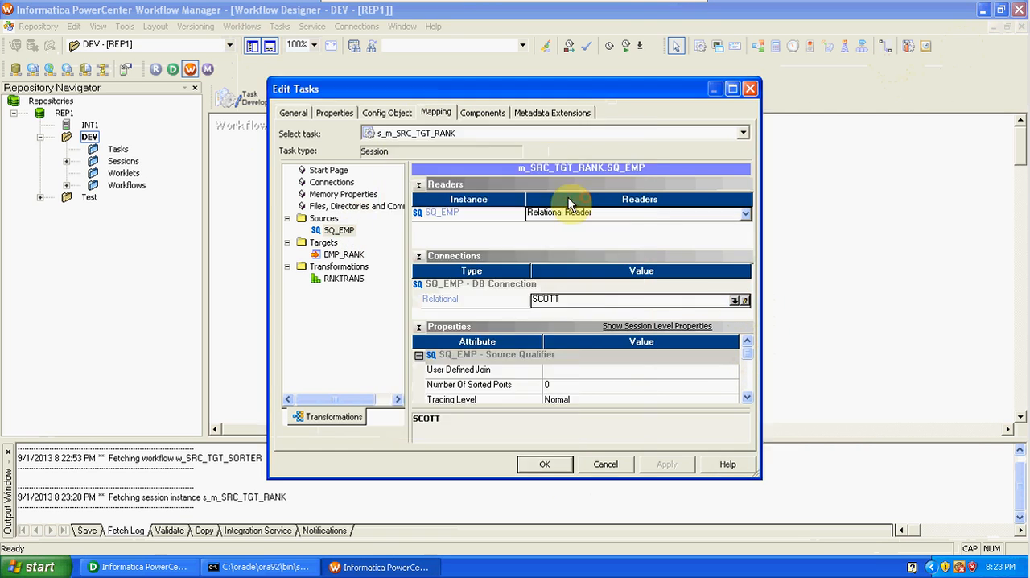
Set the EMP_RANK target load type to Normal, check the RNKTRANS properties, and apply the session settings.
left_click(343, 253)
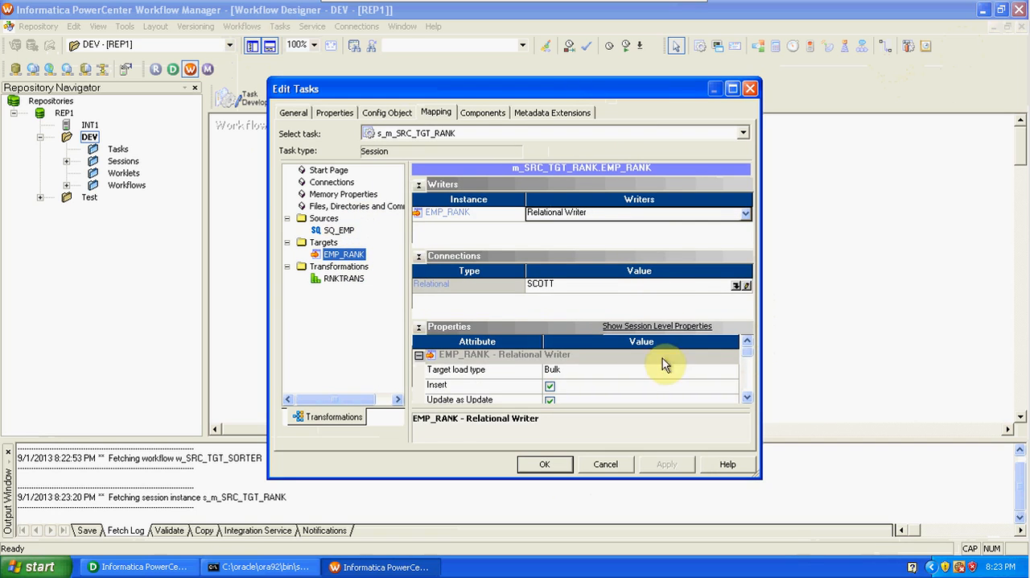
left_click(643, 371)
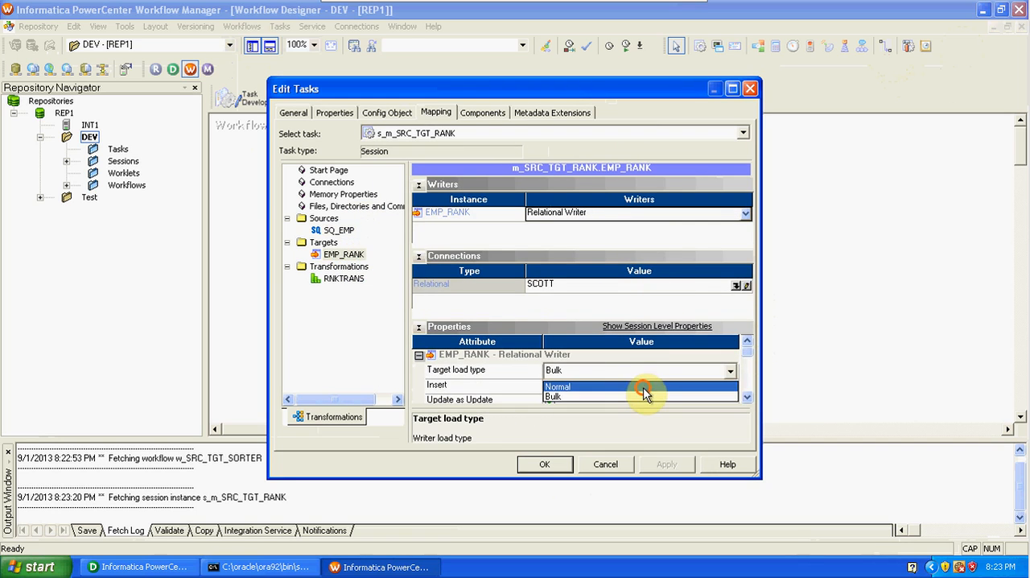
left_click(644, 386)
left_click(345, 282)
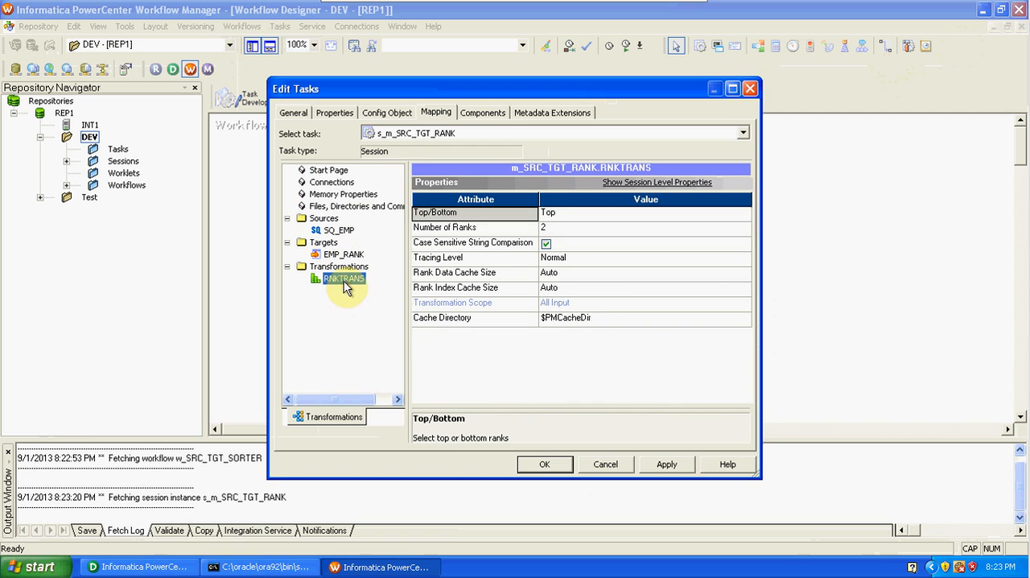
left_click(667, 465)
left_click(544, 464)
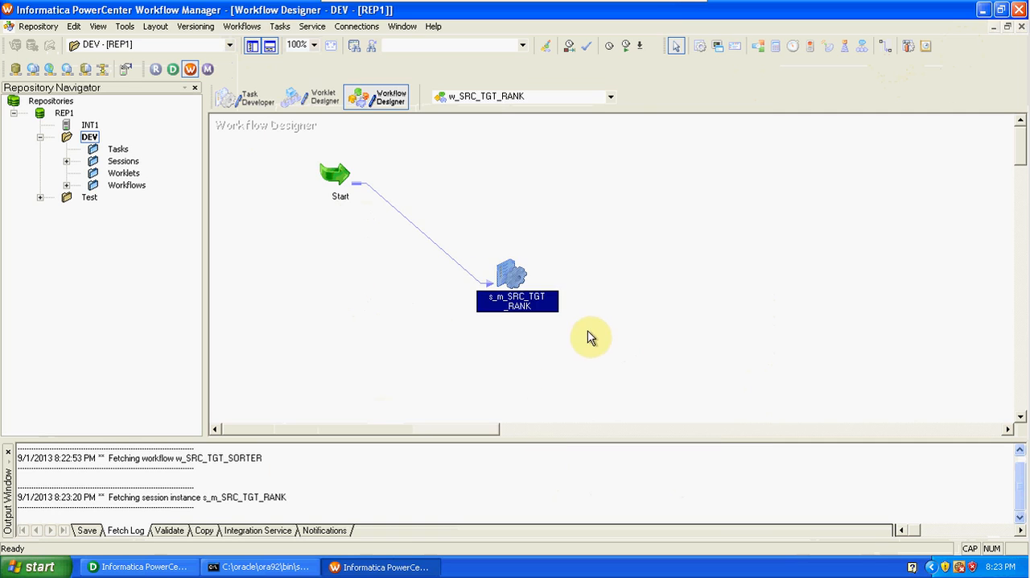
Validate the w_SRC_TGT_RANK workflow and save it to the repository.
left_click(233, 27)
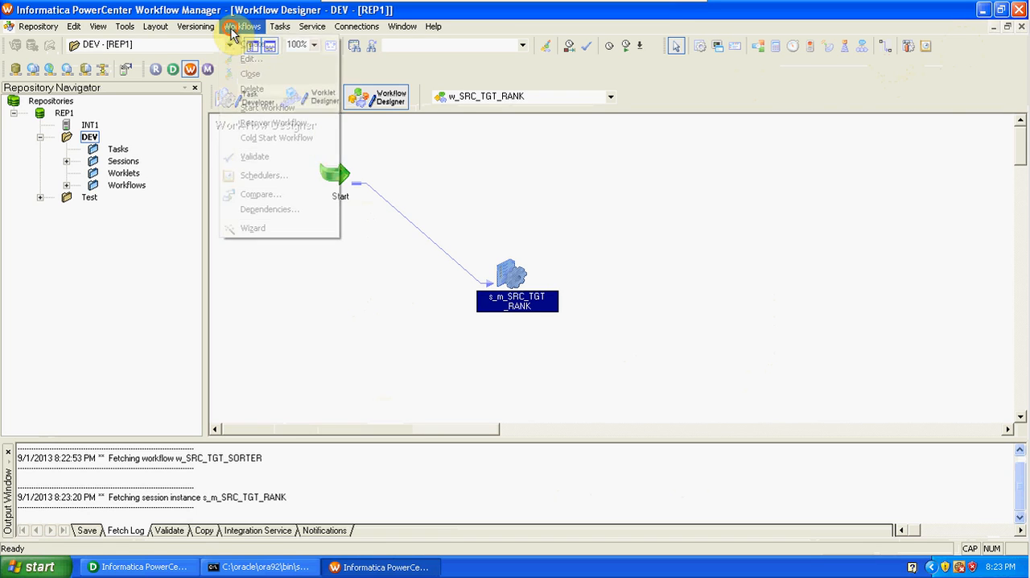
left_click(257, 157)
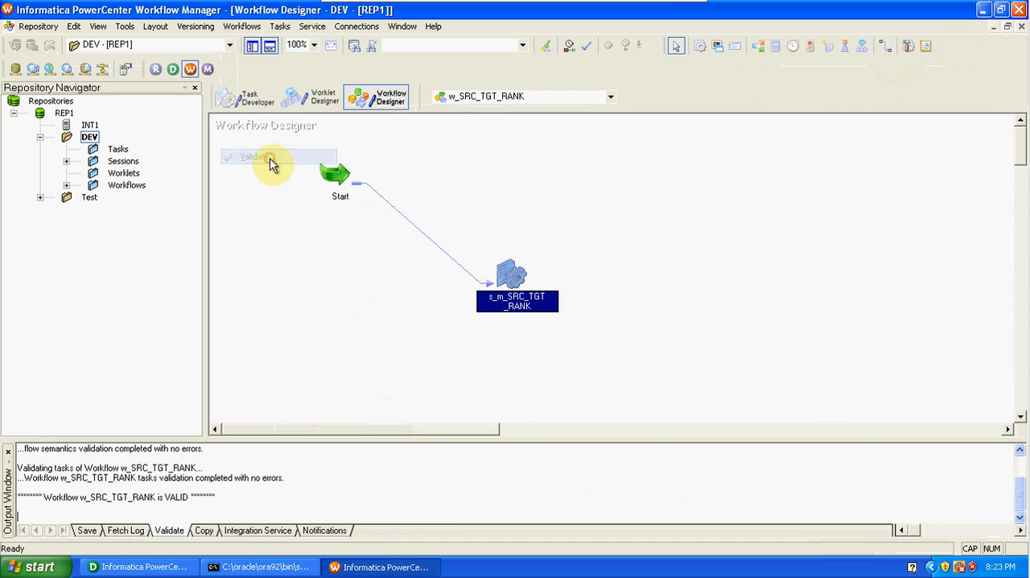
left_click(38, 26)
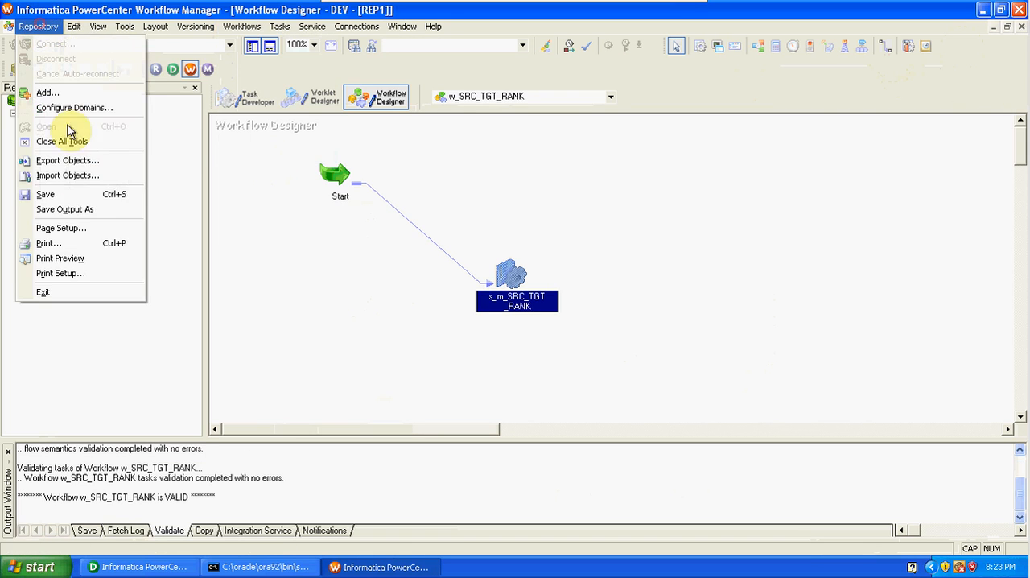
left_click(77, 195)
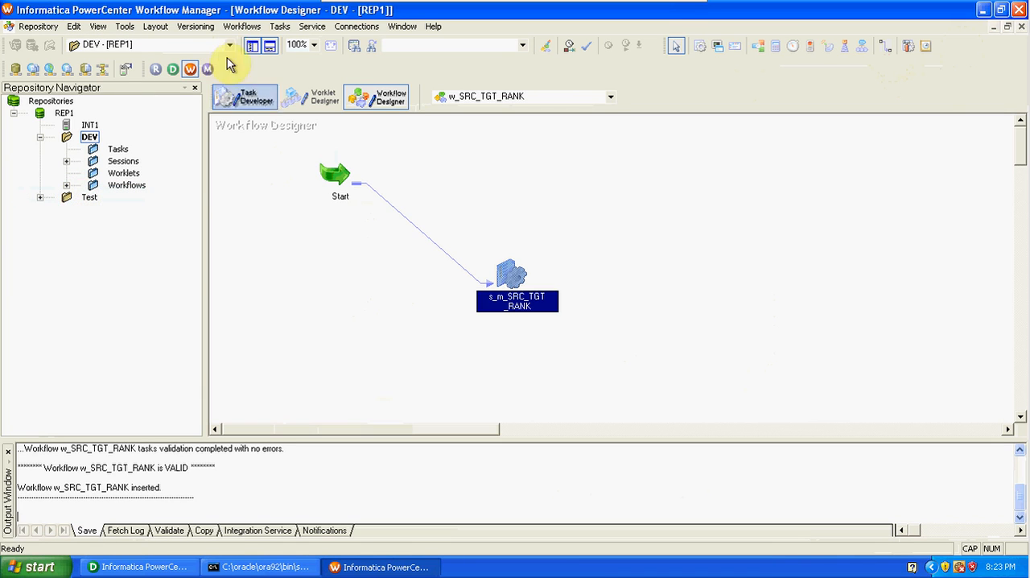
Start the w_SRC_TGT_RANK workflow and unblock Workflow Manager and Workflow Monitor in the Windows Firewall alerts.
left_click(242, 26)
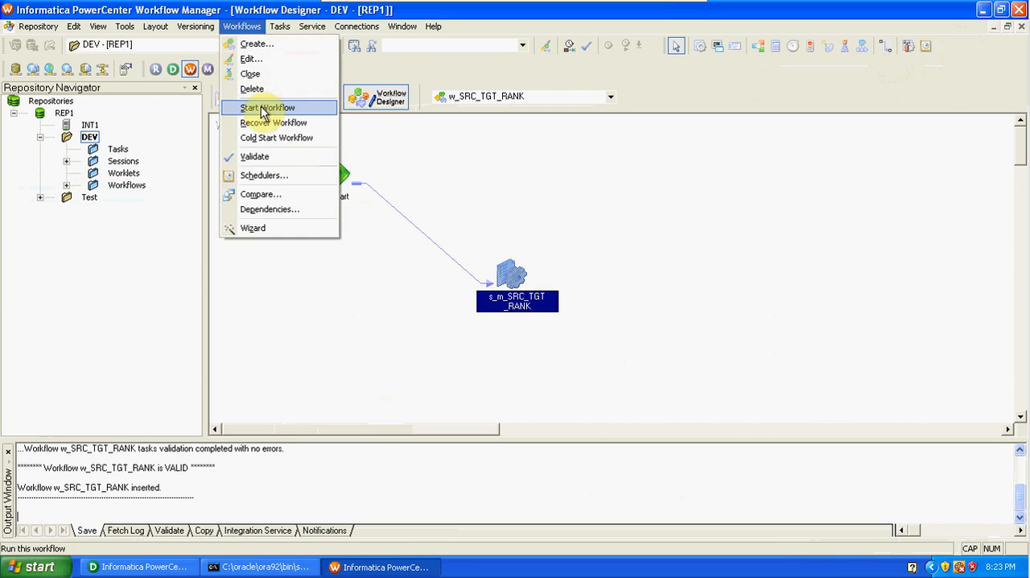
left_click(265, 107)
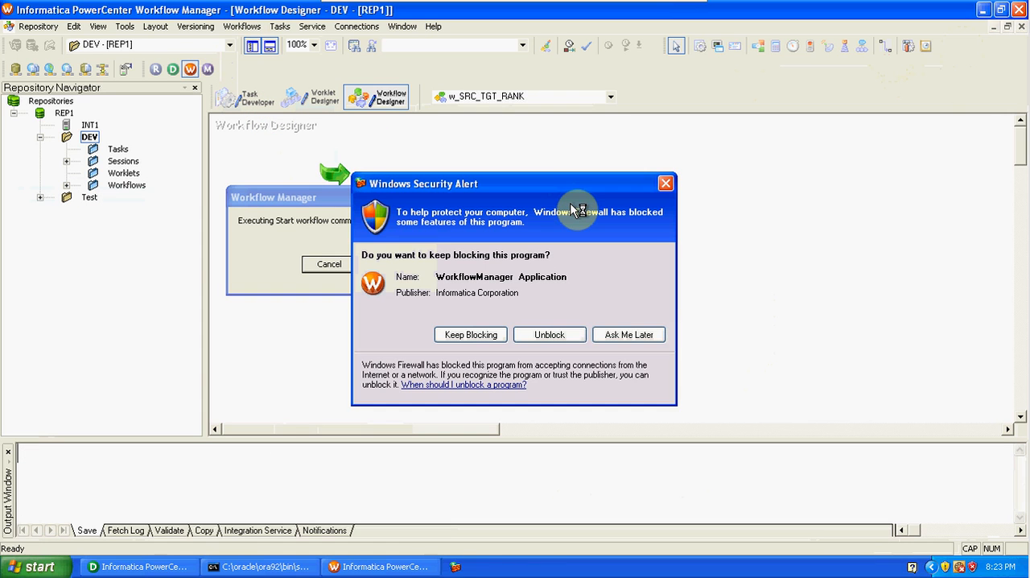
left_click(580, 332)
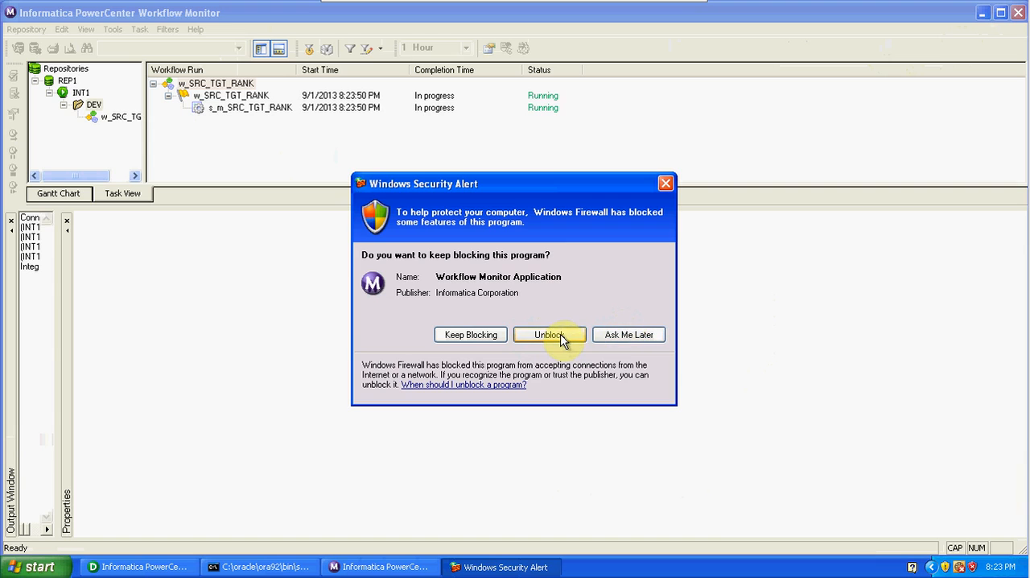
left_click(561, 338)
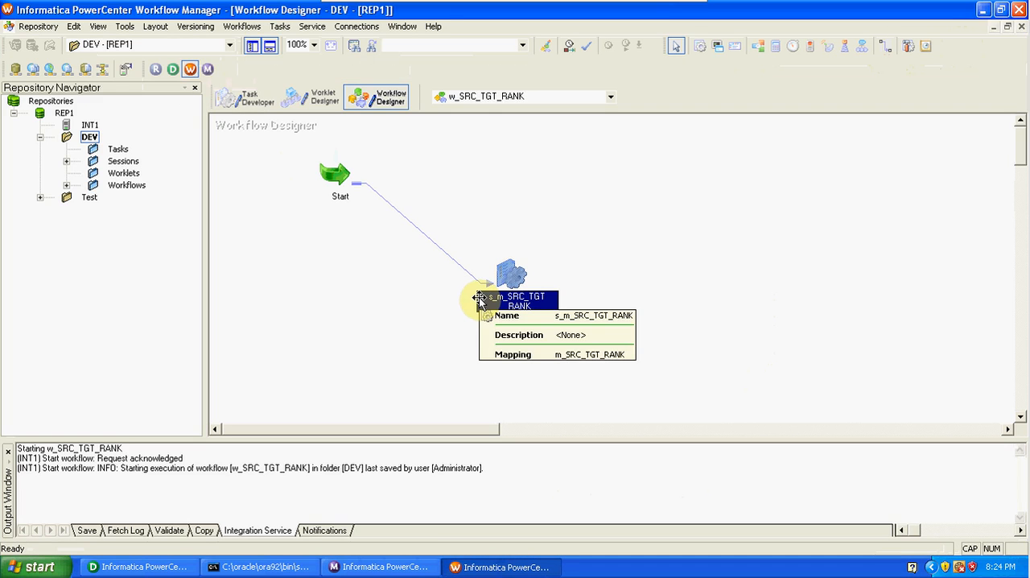
Switch to PowerCenter Workflow Monitor and examine the task details and source/target statistics of the s_m_SRC_TGT_RANK run.
left_click(208, 69)
left_click(262, 110)
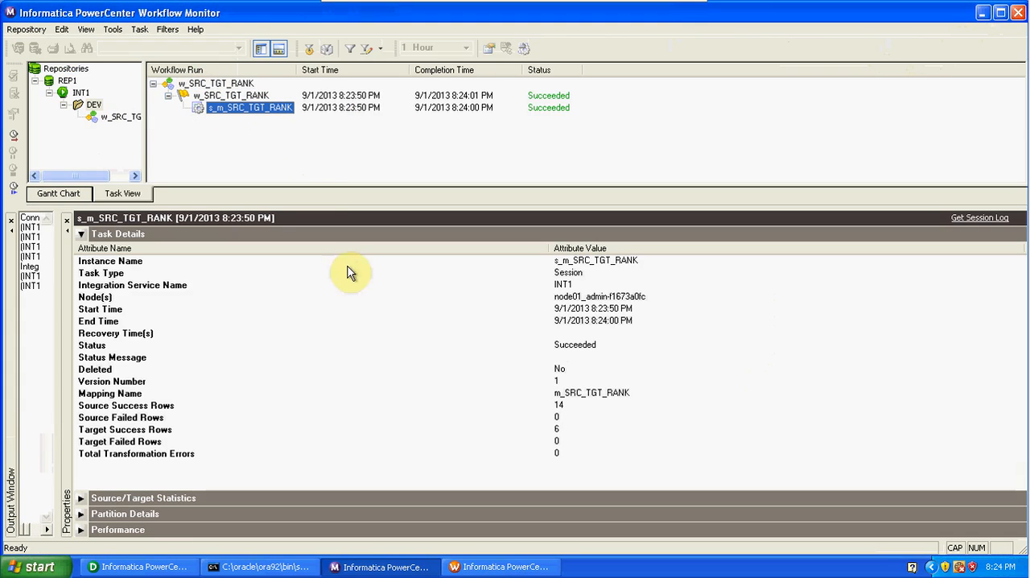
left_click(81, 499)
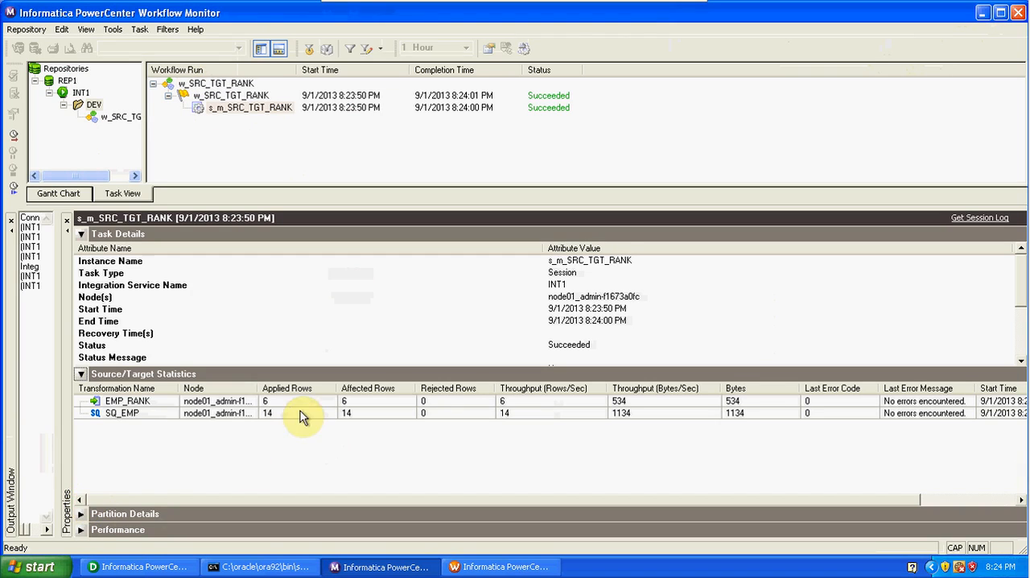
left_click(299, 412)
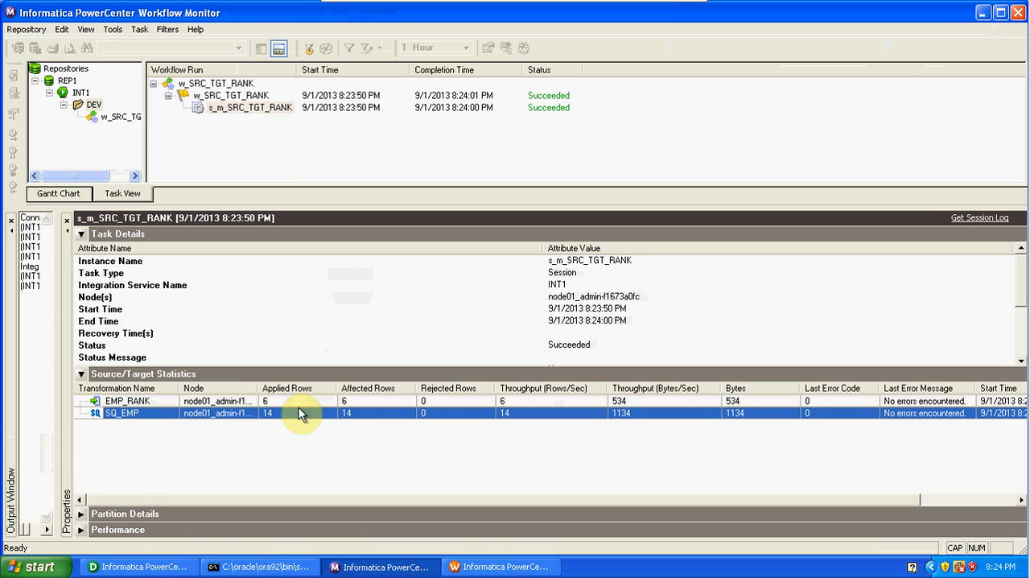
Switch to PowerCenter Designer and preview the EMP_RANK target's data, connecting with username SCOTT and the database password.
left_click(180, 567)
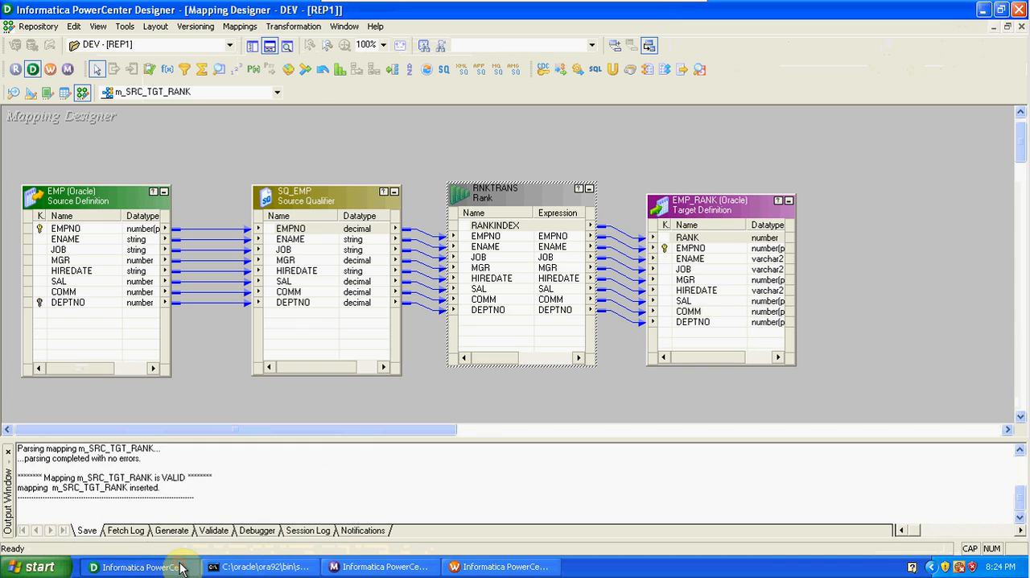
right_click(726, 213)
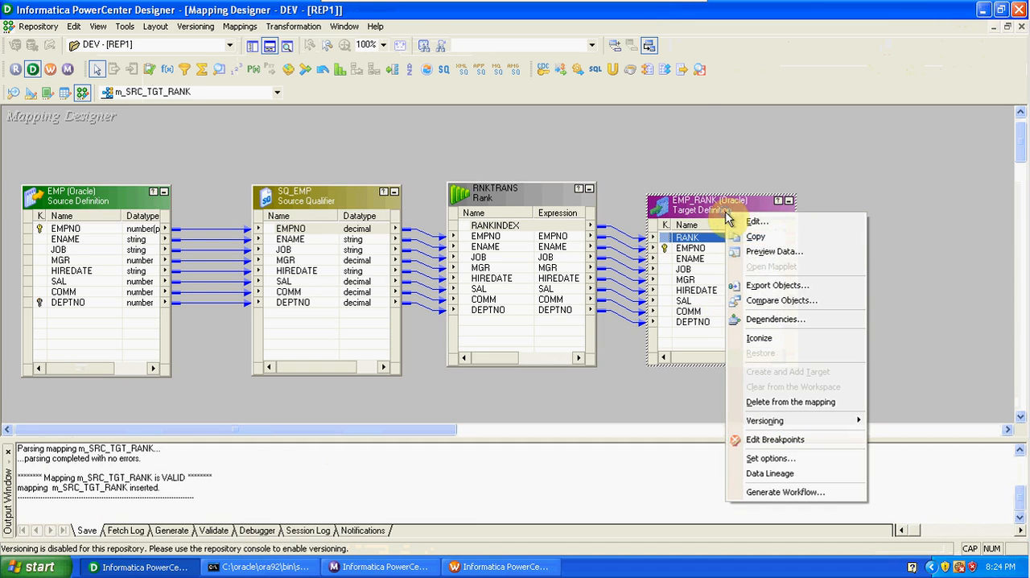
left_click(760, 252)
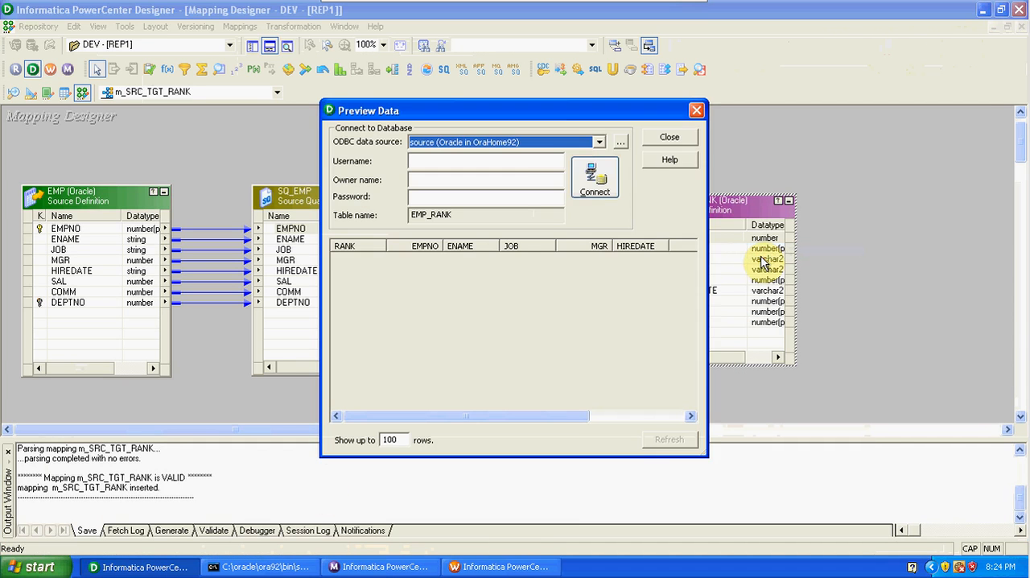
left_click(506, 163)
type("SCOTT")
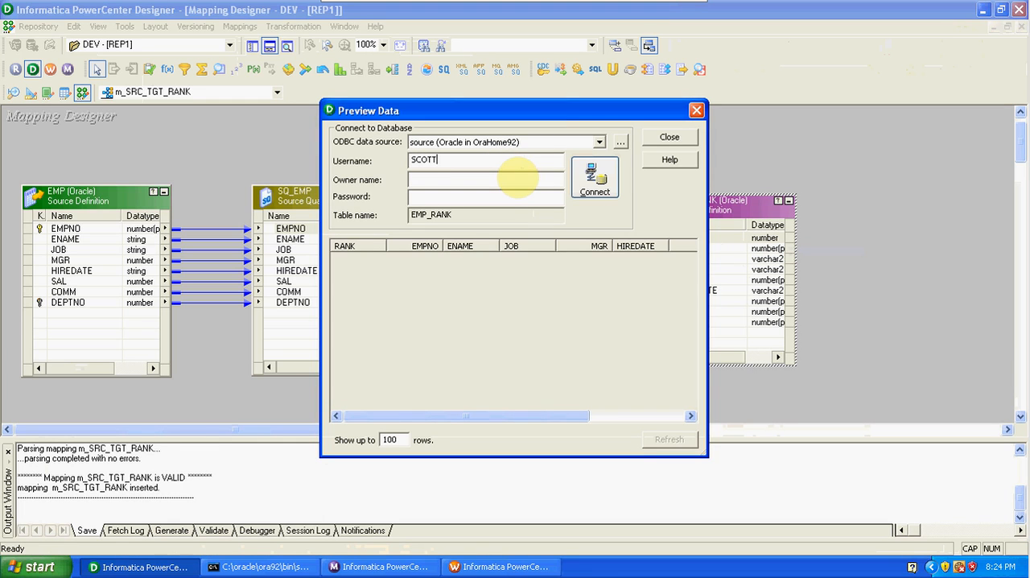
left_click(518, 178)
type("tiger")
key("Return")
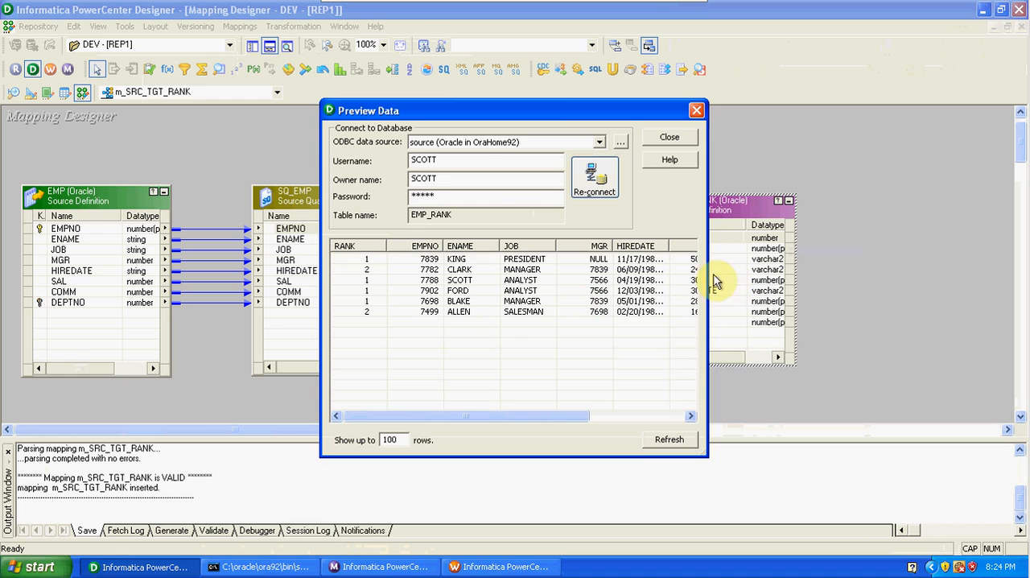
Widen the data preview to show all columns, examine the ranked rows for each DEPTNO, and close the preview.
left_click_drag(707, 280, 1016, 279)
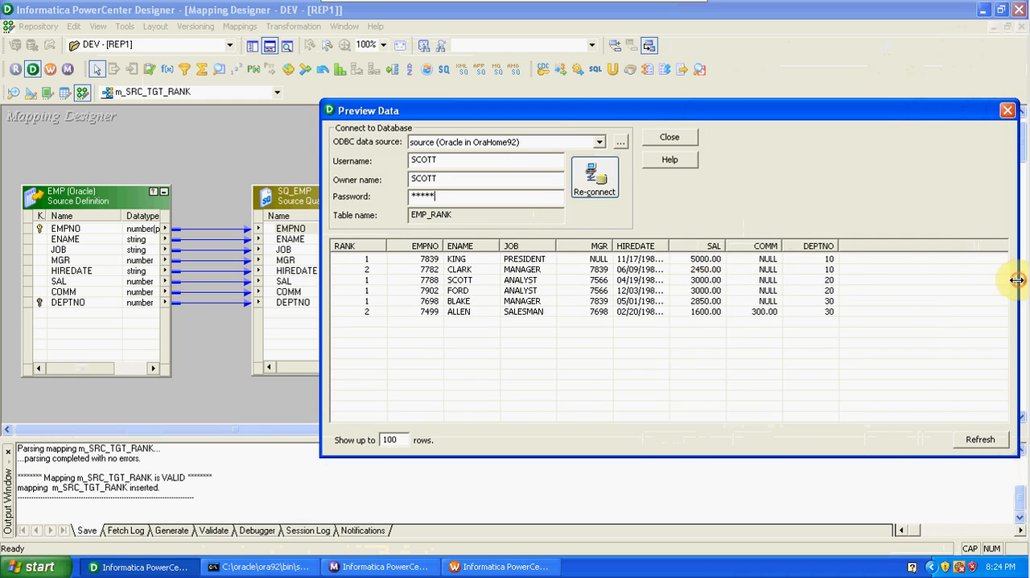
left_click(829, 260)
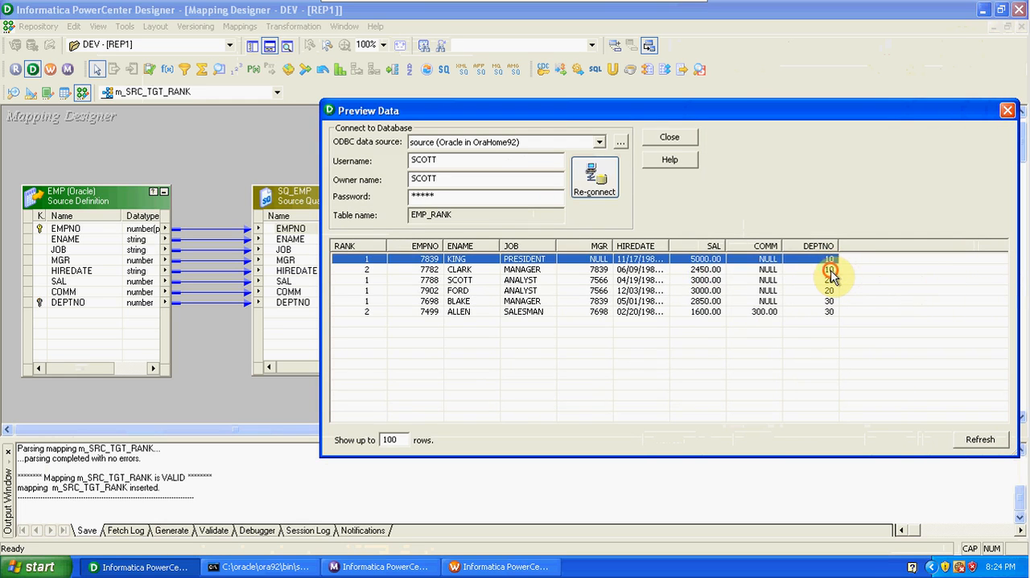
left_click(833, 276, "shift")
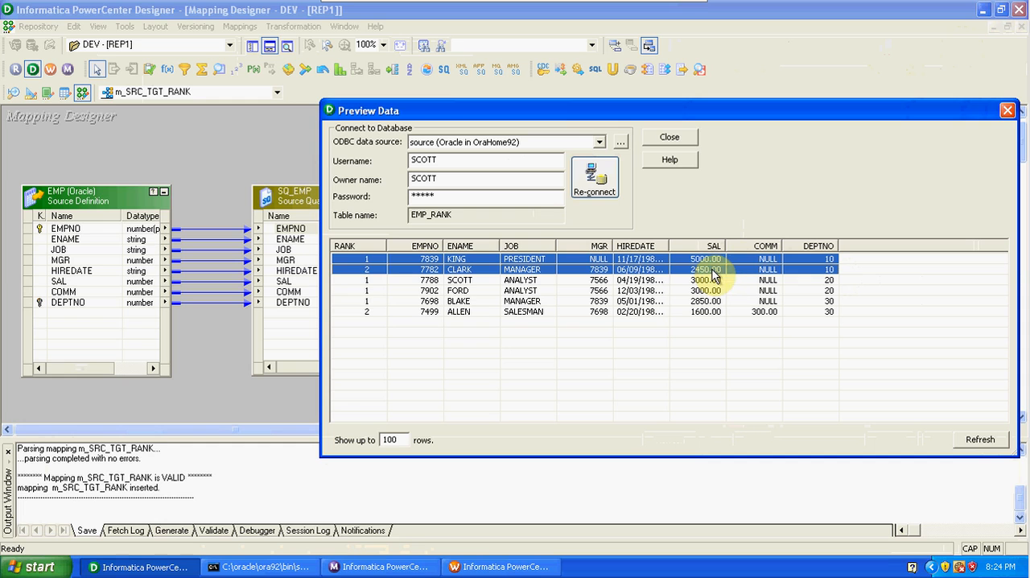
left_click(803, 282)
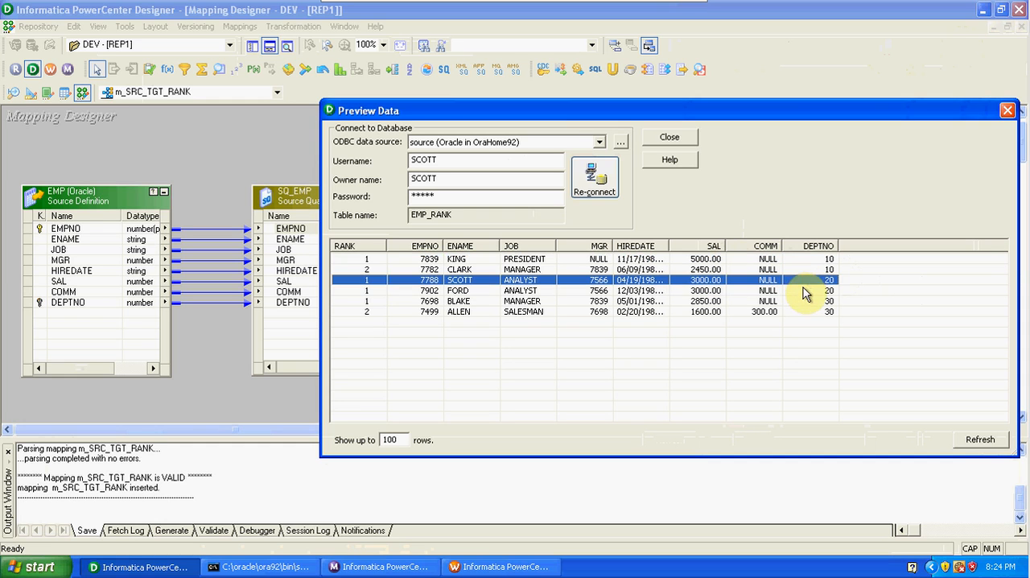
left_click(805, 296, "shift")
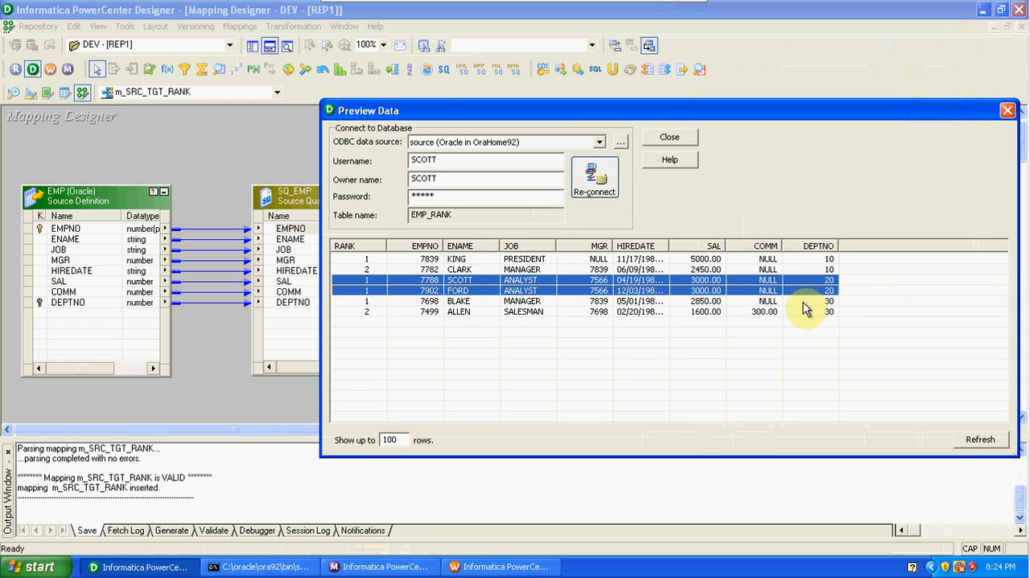
left_click(805, 303)
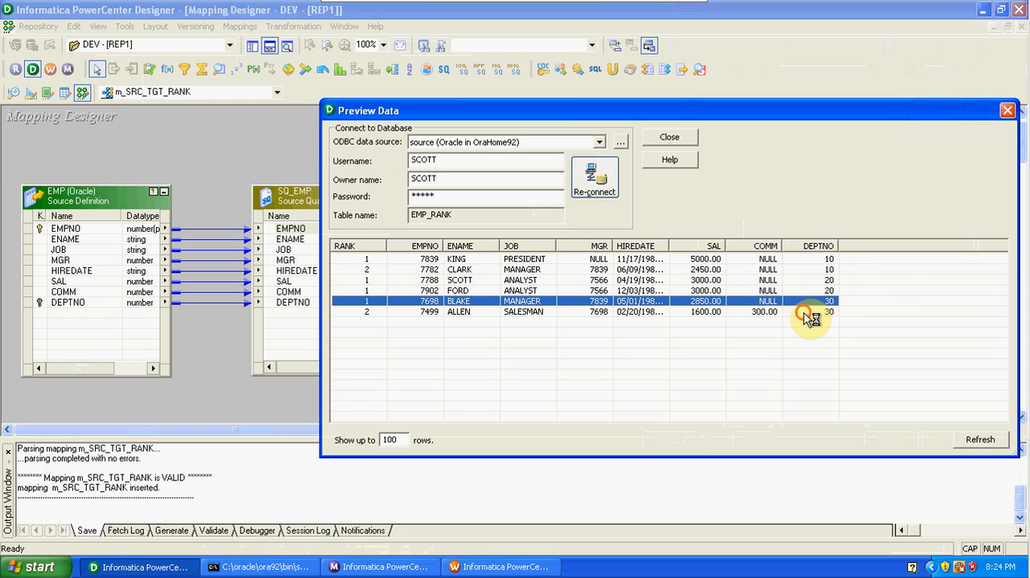
left_click(804, 312, "shift")
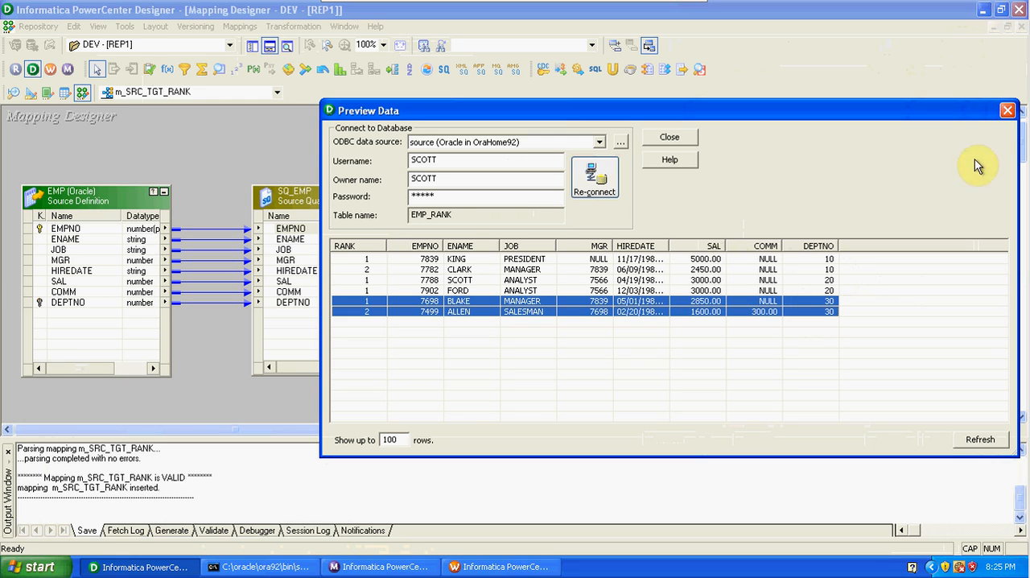
left_click(1007, 110)
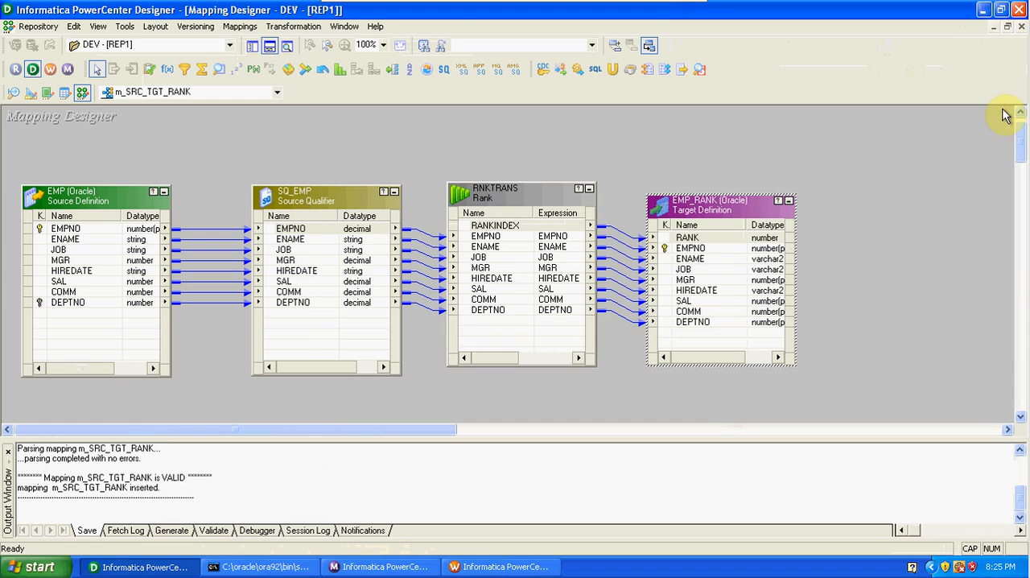
Show the Repository Navigator and open the Target Designer.
left_click(883, 205)
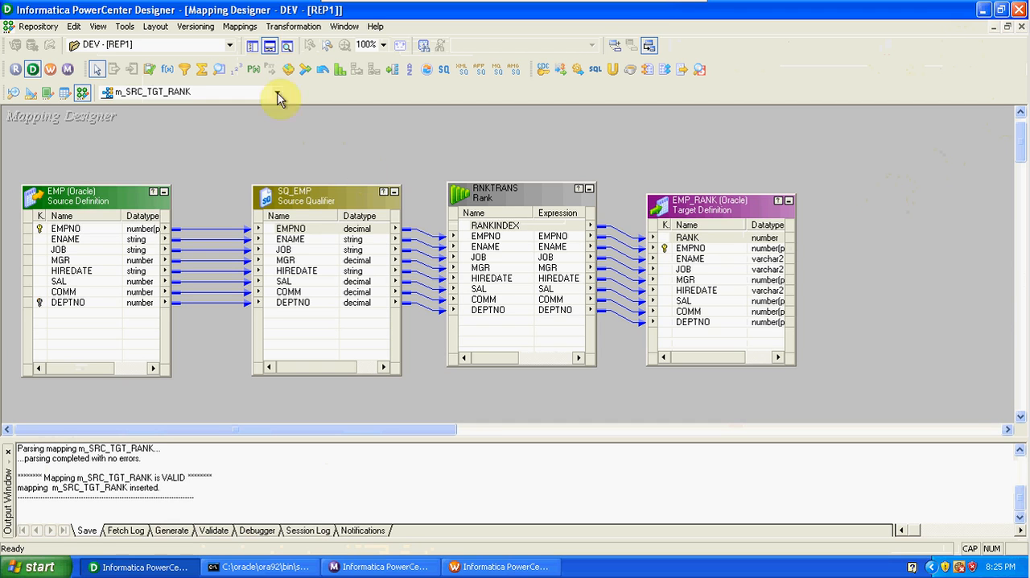
left_click(252, 47)
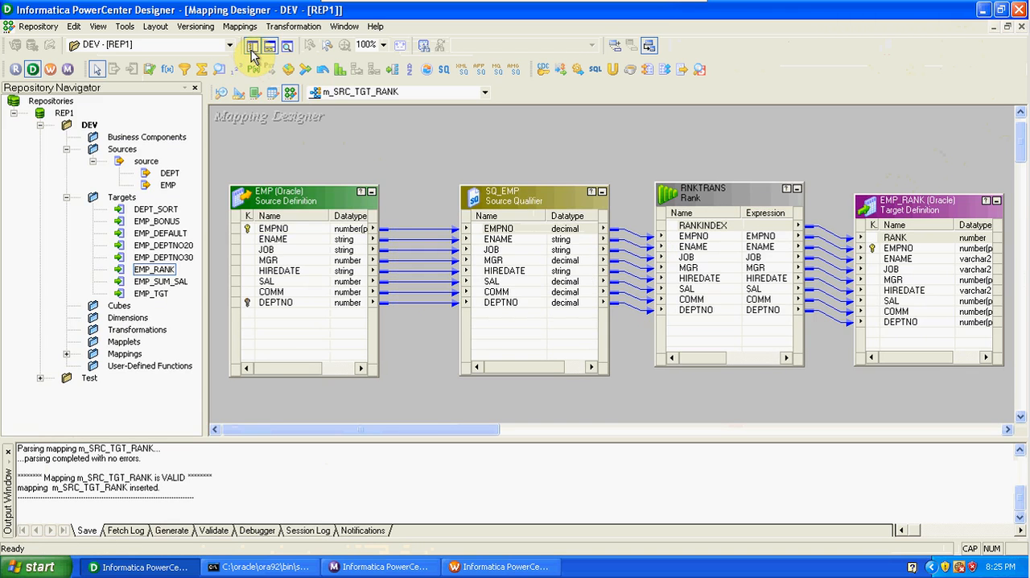
left_click(239, 93)
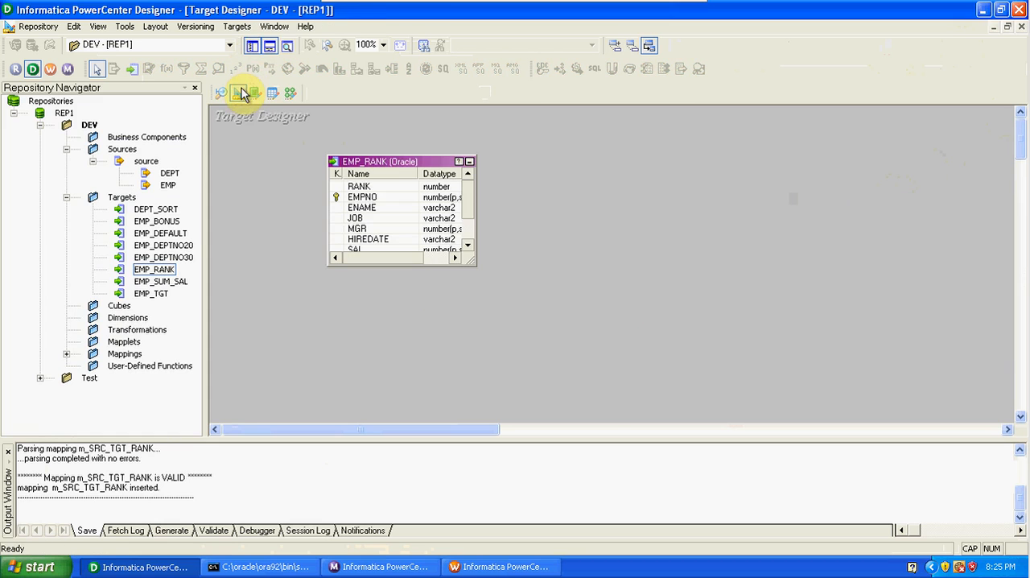
Clear the Target Designer workspace and create a new target definition from the EMP source.
right_click(603, 200)
left_click(631, 226)
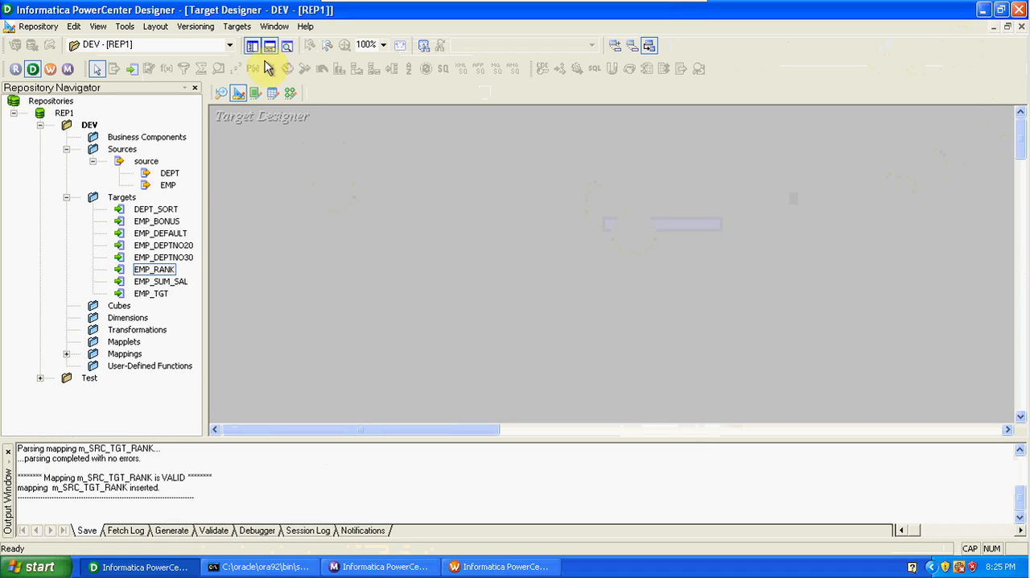
left_click_drag(167, 185, 320, 190)
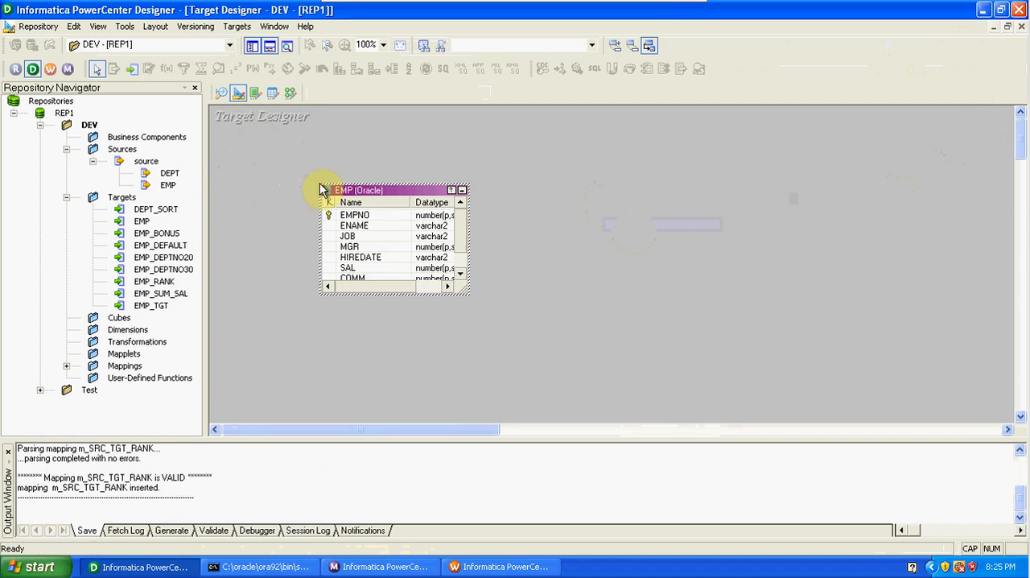
Open the EMP target's column definitions and set the key type of EMPNO to NOT A KEY.
double_click(387, 192)
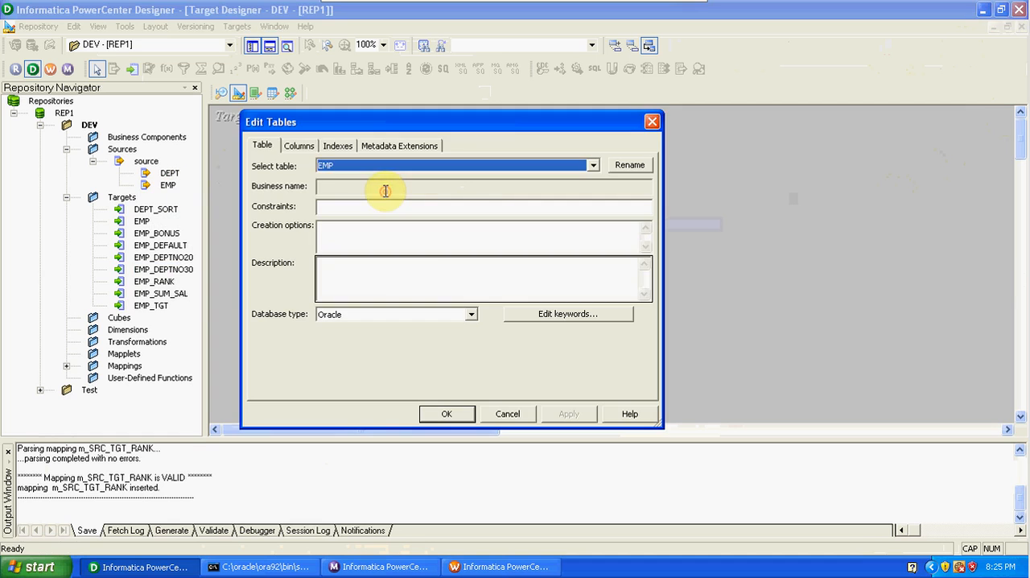
left_click(299, 147)
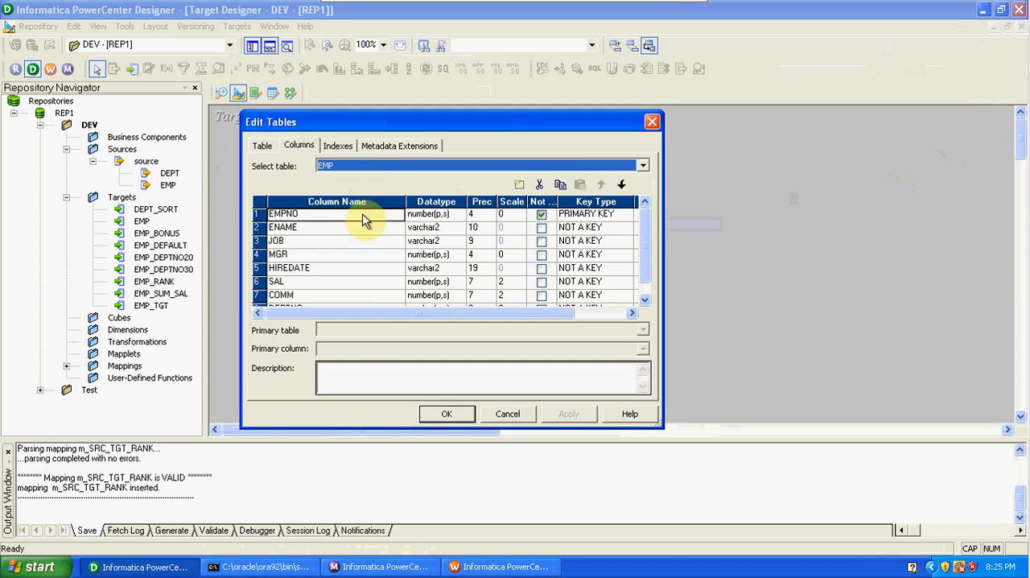
left_click(583, 214)
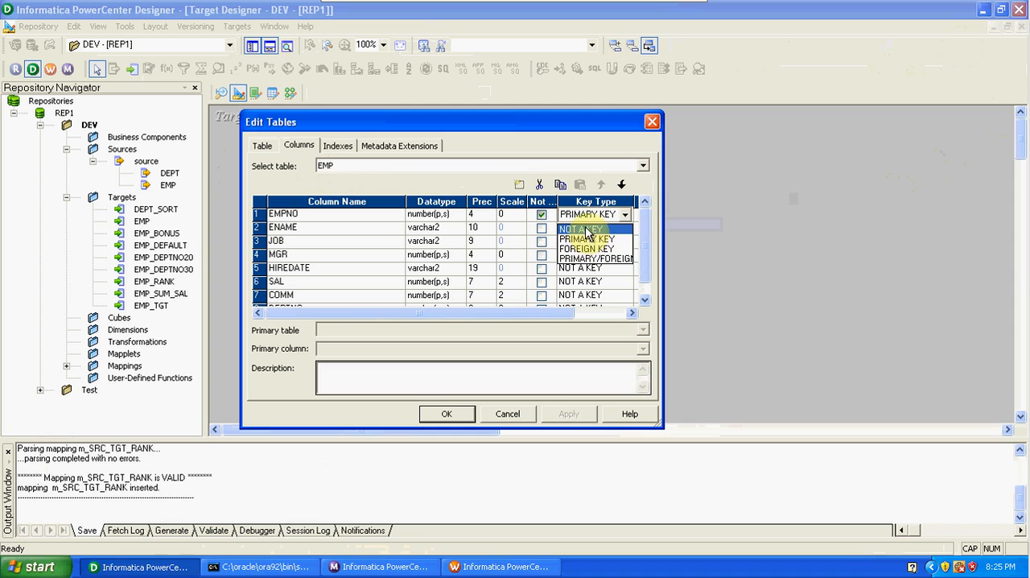
left_click(581, 229)
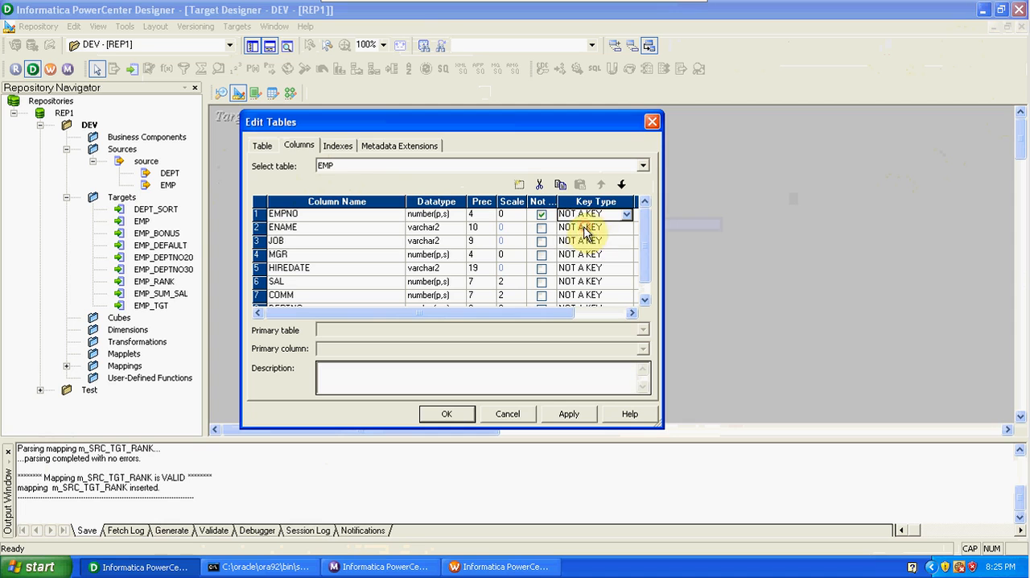
Add a first column named SNO with datatype number to the EMP target, apply the changes, and save the repository.
left_click(519, 185)
left_click(602, 185)
left_click(310, 215)
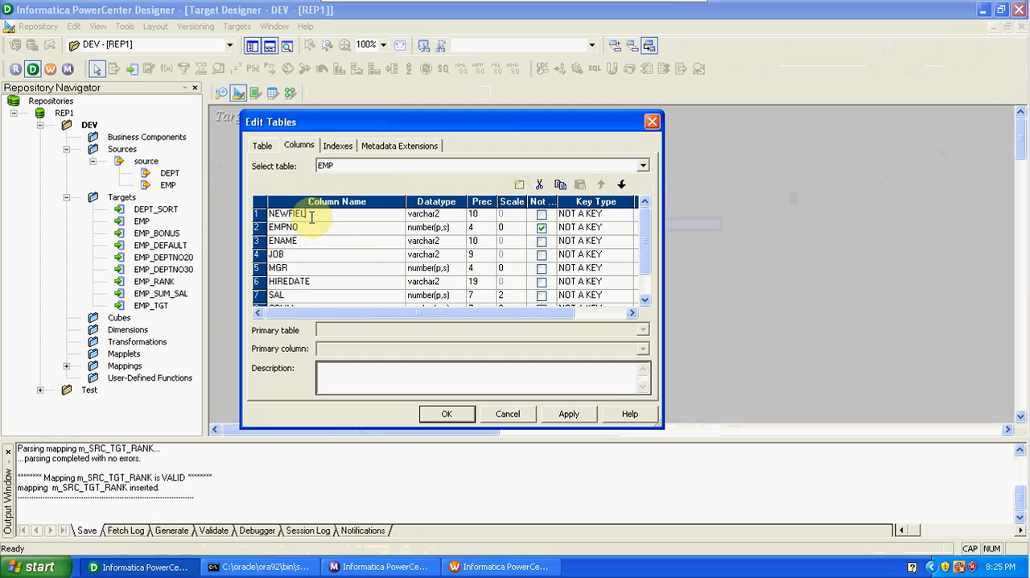
key("BackSpace")
key("BackSpace")
key("BackSpace")
key("BackSpace")
key("BackSpace")
key("BackSpace")
key("BackSpace")
left_click(423, 215)
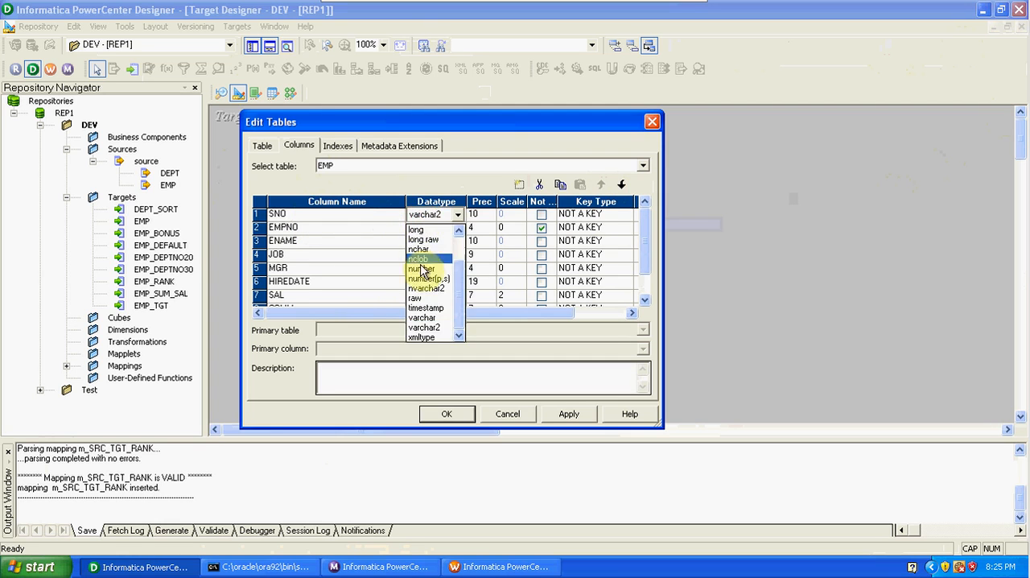
left_click(421, 269)
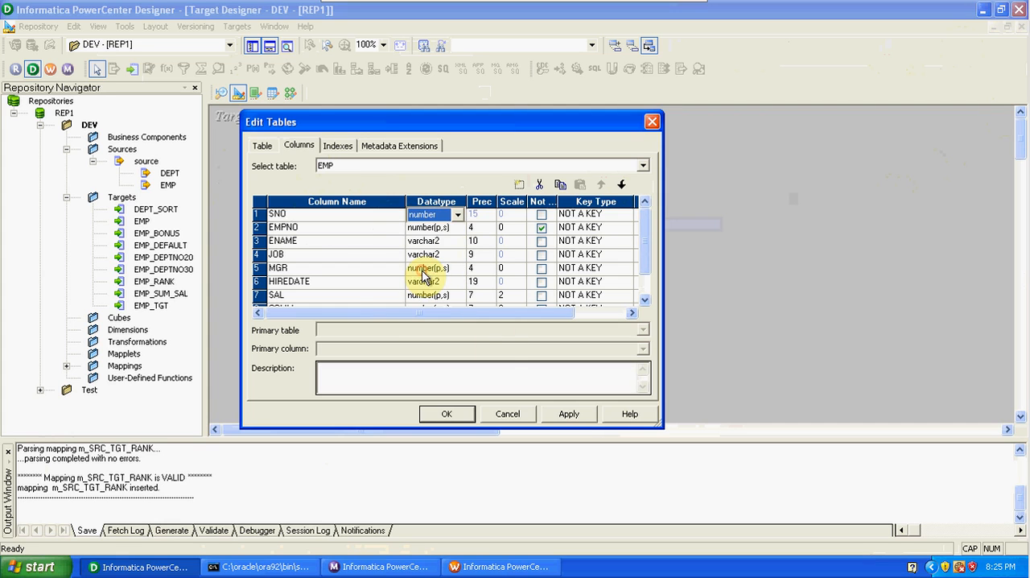
left_click(573, 416)
left_click(448, 414)
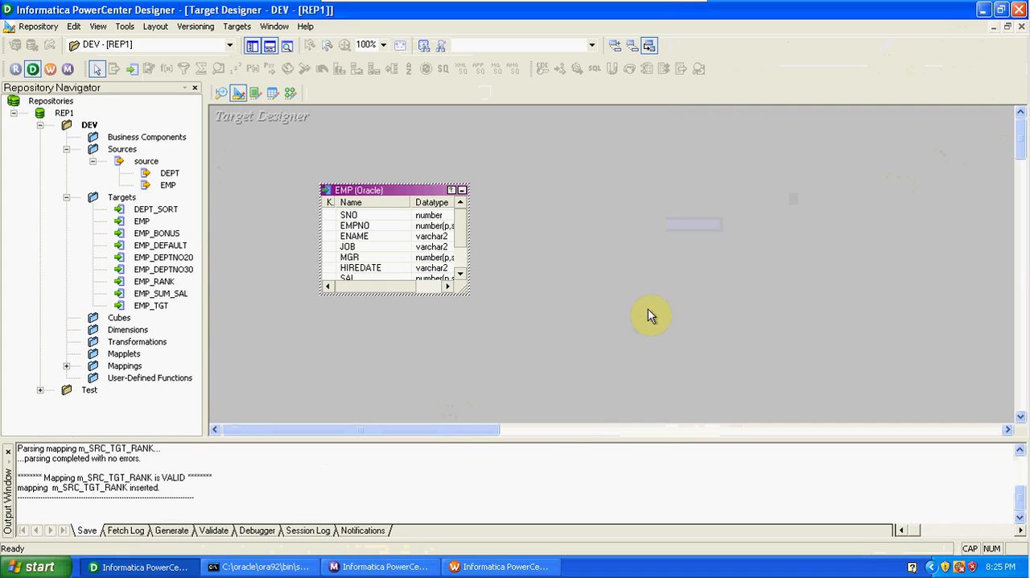
key("ctrl+s")
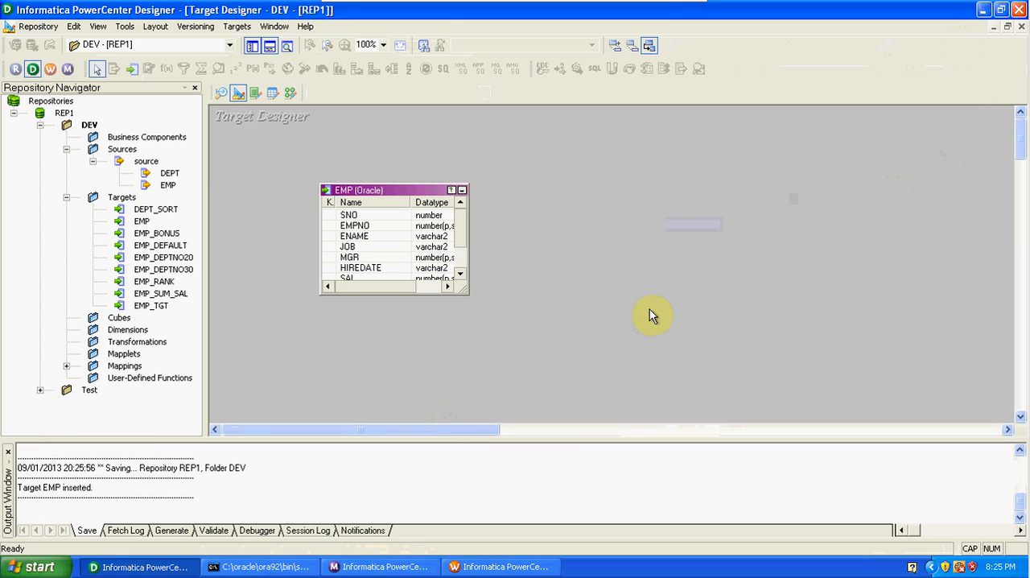
Try to generate and execute the table creation SQL for the EMP target, overwriting MKTABLES.SQL.
left_click(236, 29)
left_click(293, 300)
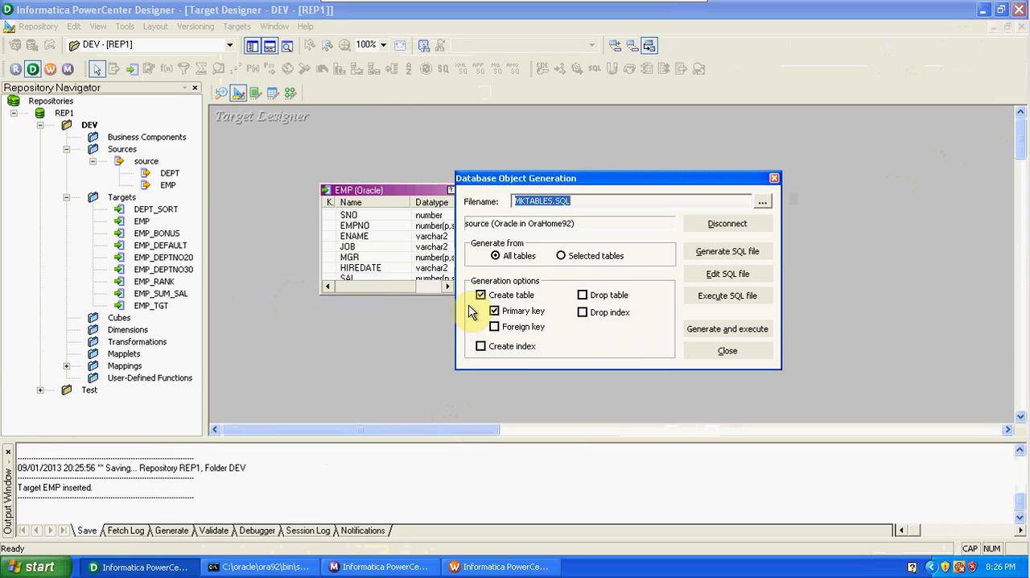
left_click(708, 330)
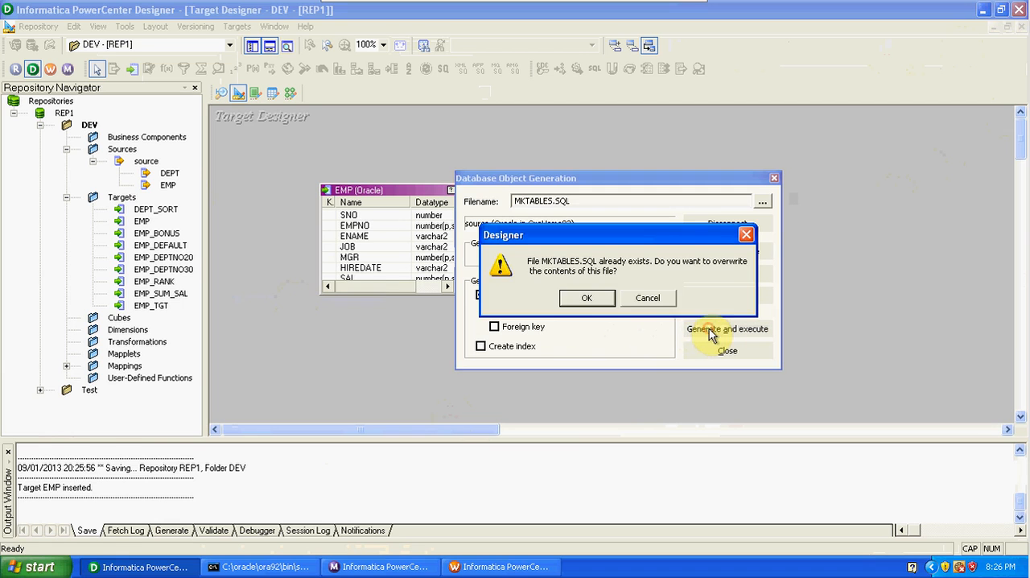
left_click(608, 302)
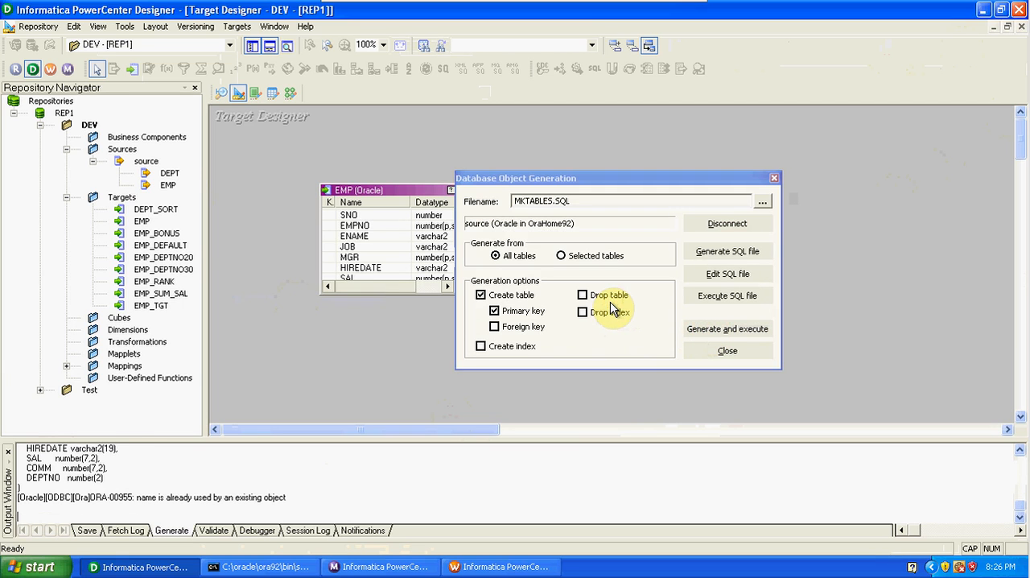
left_click(727, 350)
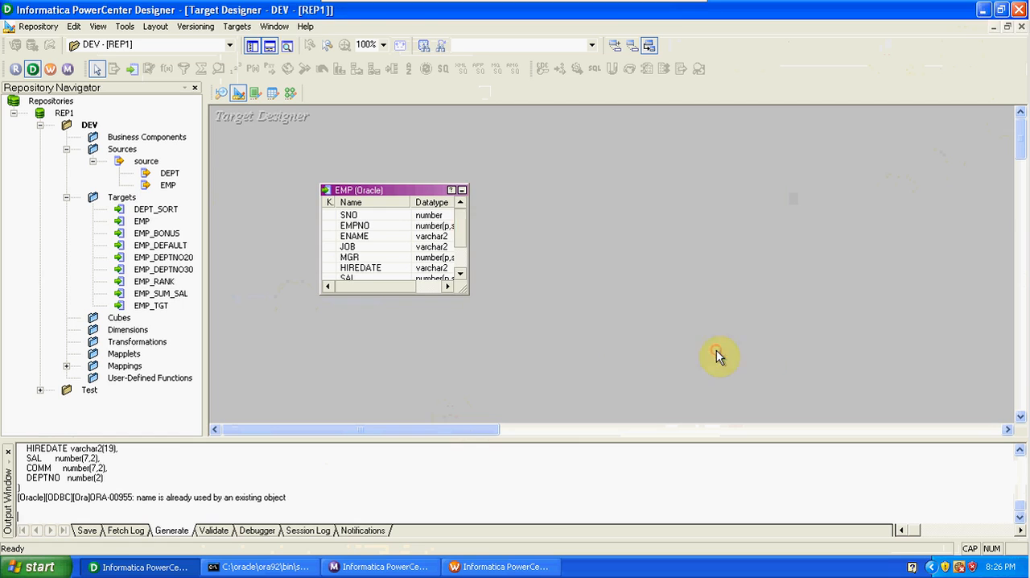
Rename the EMP target table as EMP_SNO.
double_click(419, 193)
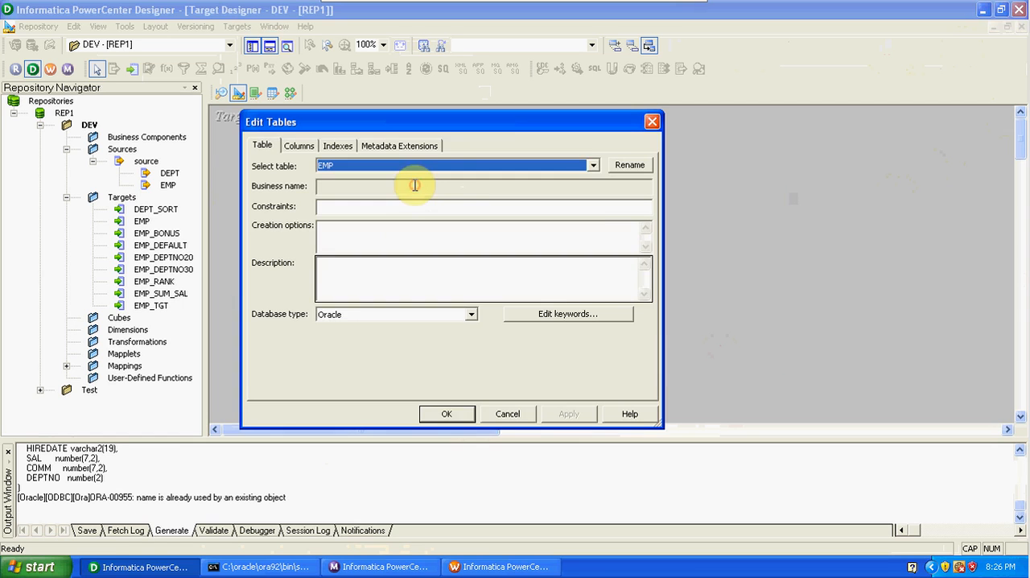
left_click(618, 165)
left_click(424, 267)
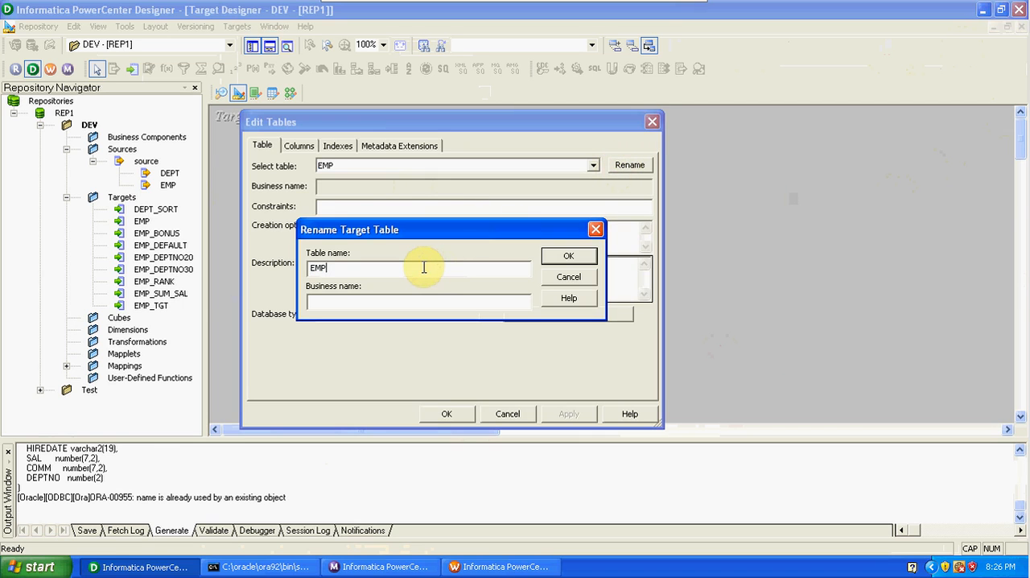
type("_SNO")
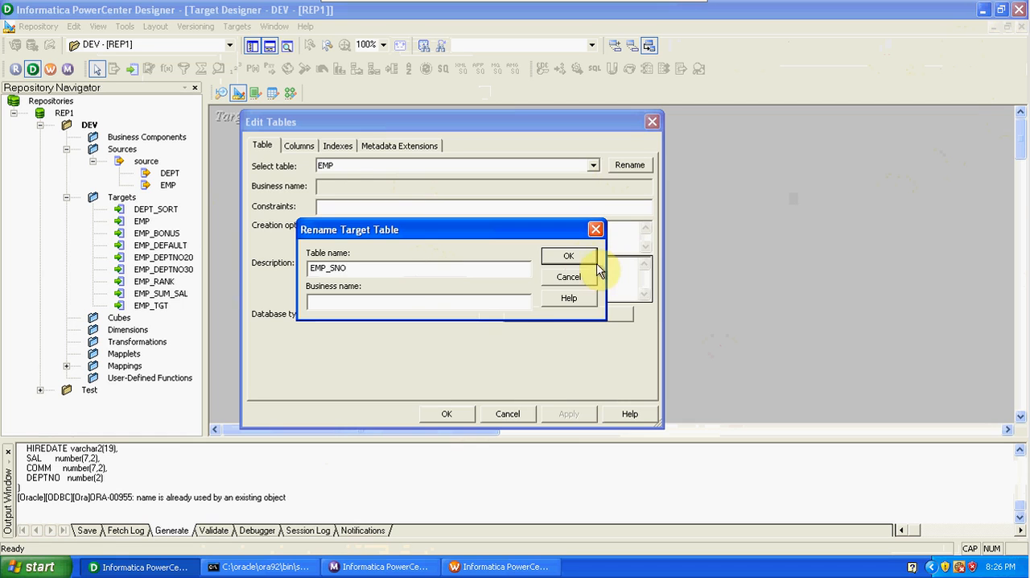
left_click(578, 257)
left_click(464, 420)
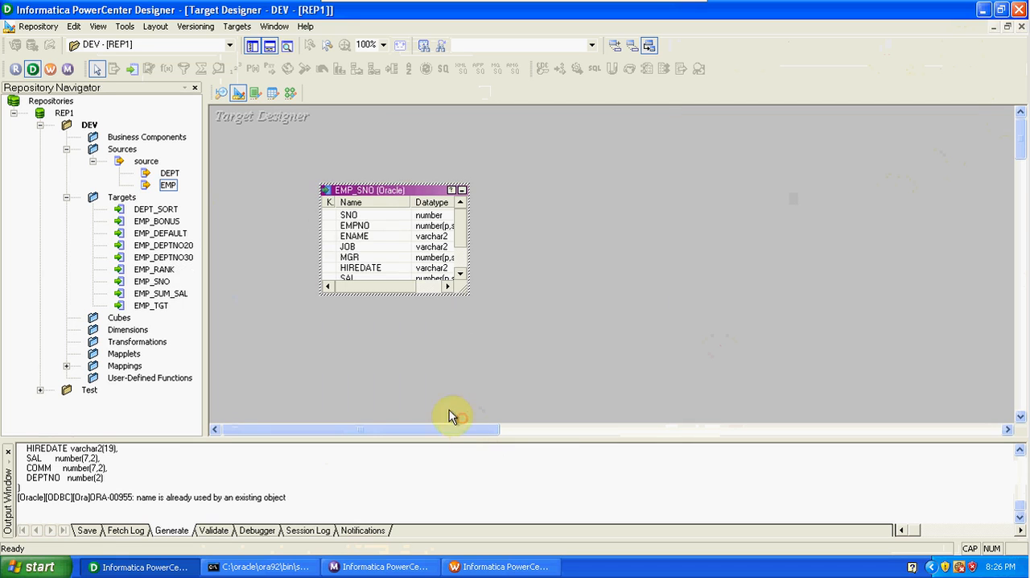
Generate and execute the SQL that creates the EMP_SNO table in the database, overwriting MKTABLES.SQL.
left_click(235, 26)
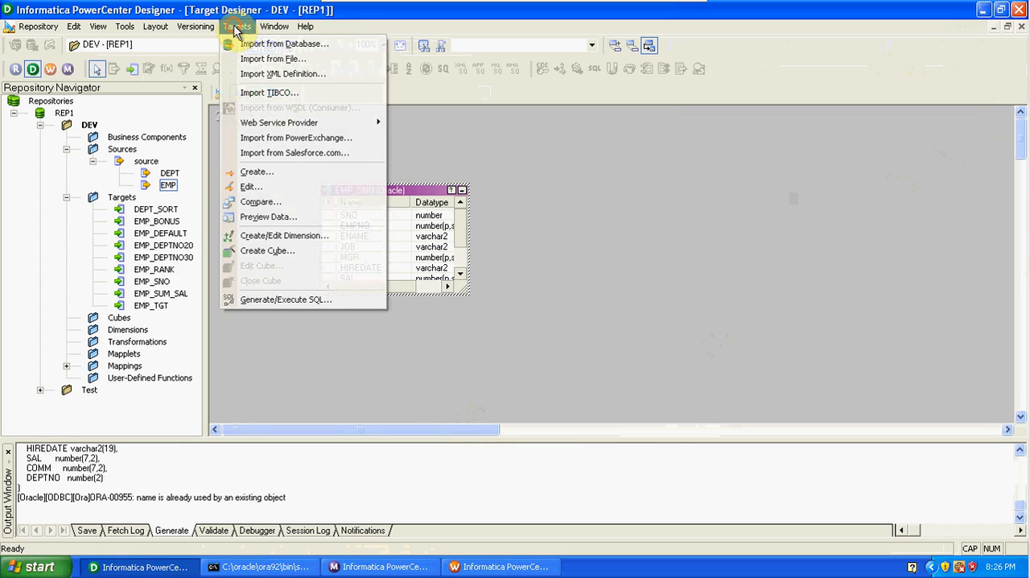
left_click(291, 300)
left_click(738, 330)
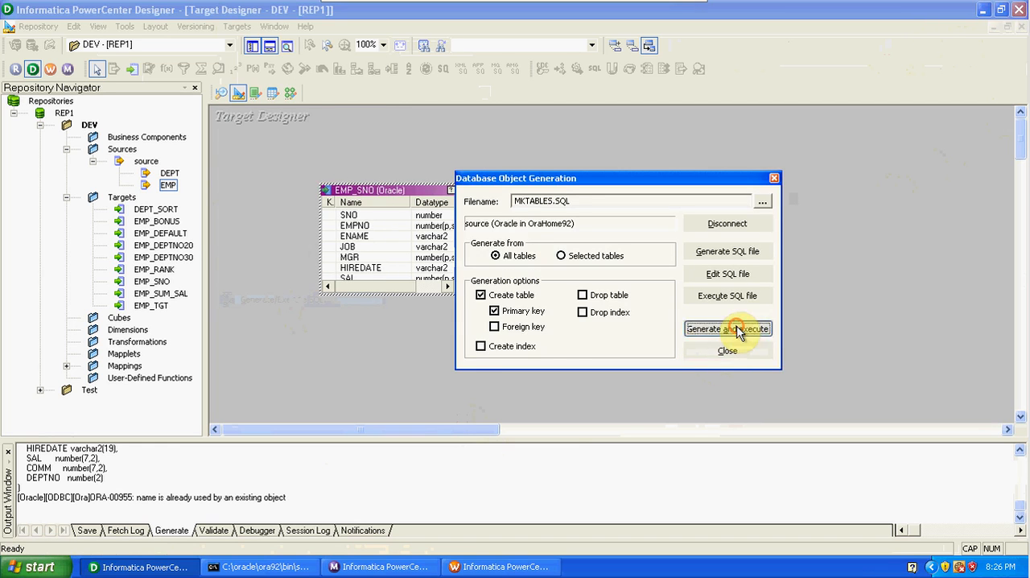
left_click(598, 302)
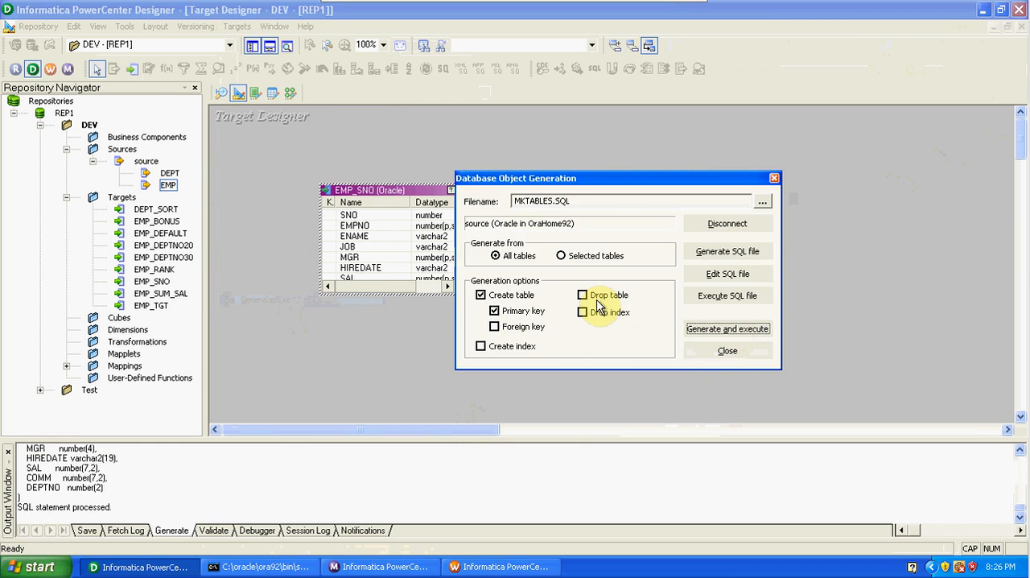
left_click(724, 350)
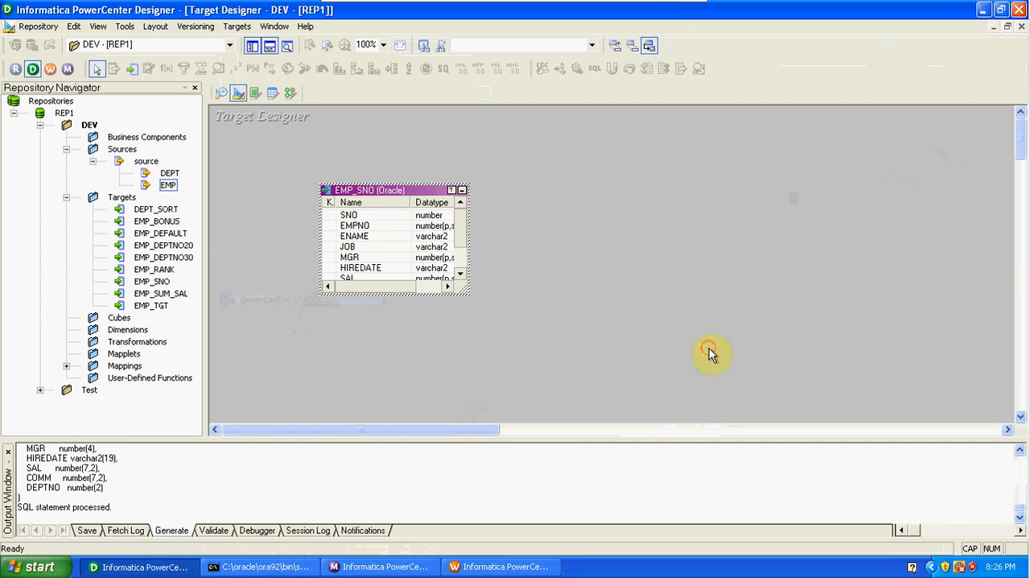
Switch to SQL*Plus, list the database tables with SELECT * FROM TAB; to check for EMP_SNO, and minimize the window.
left_click(259, 568)
key("Up")
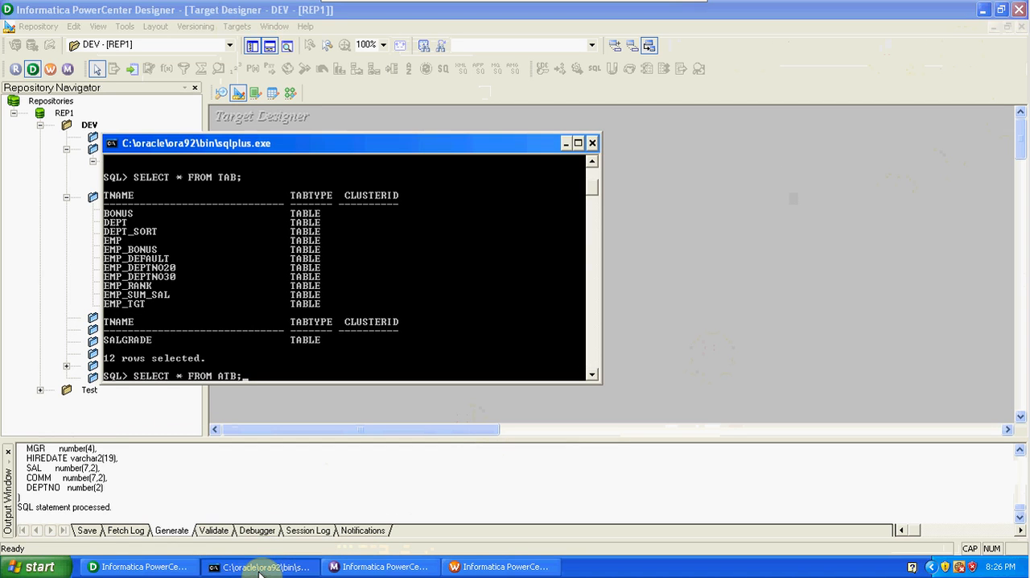
key("Return")
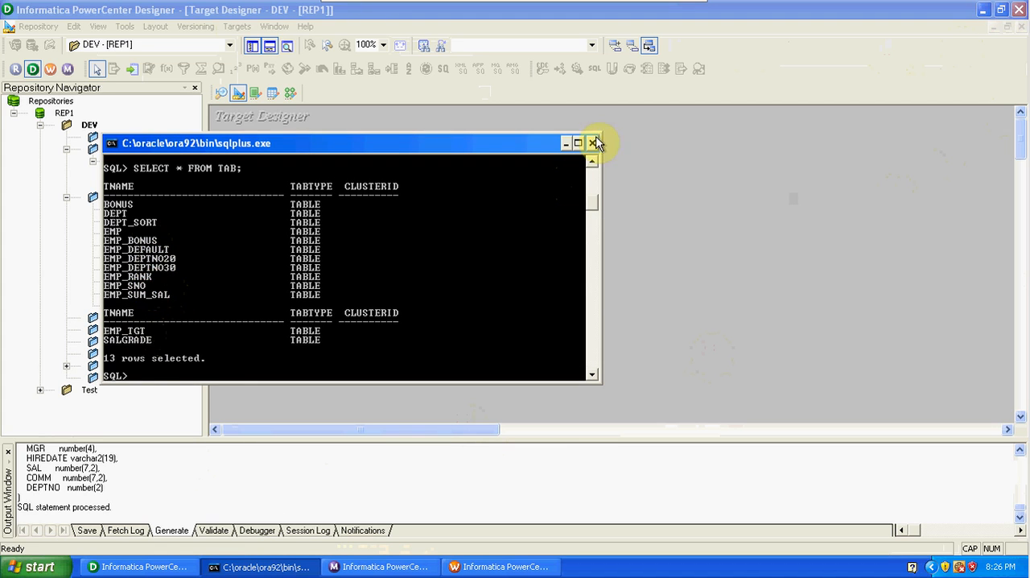
left_click(567, 143)
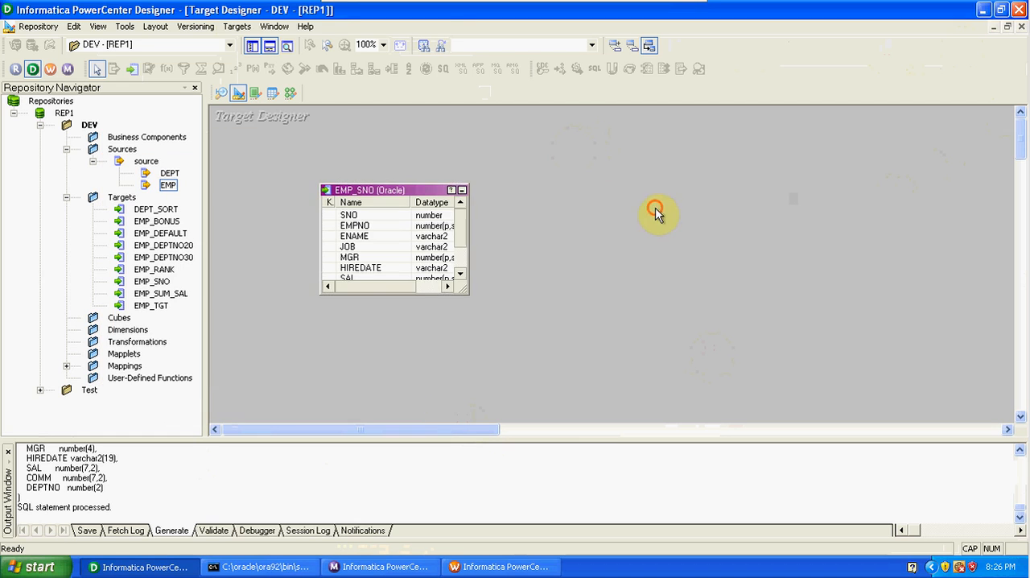
Open the Mapping Designer and create a new mapping named m_SRC_TGT_SG.
left_click(291, 93)
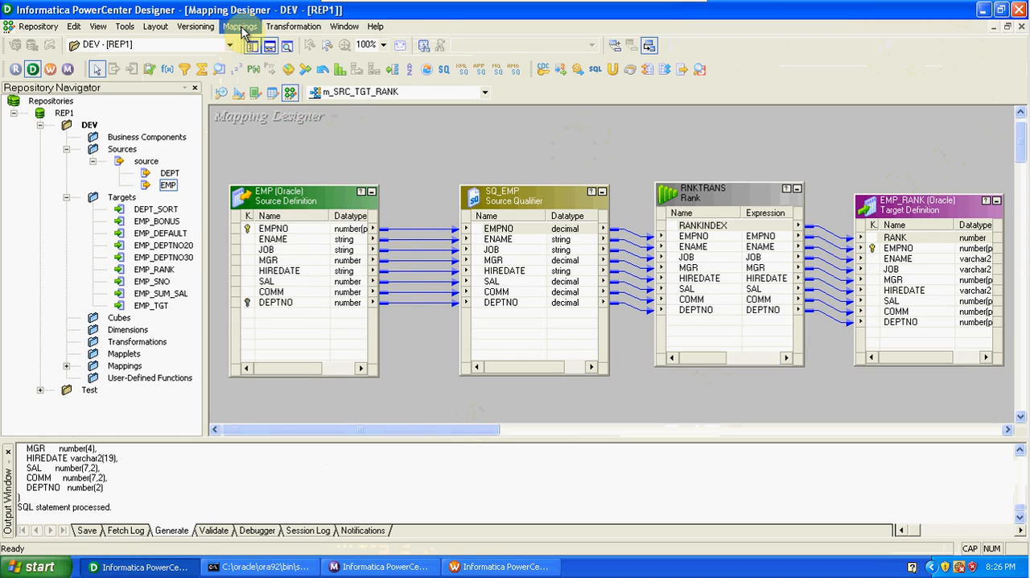
left_click(240, 26)
left_click(250, 44)
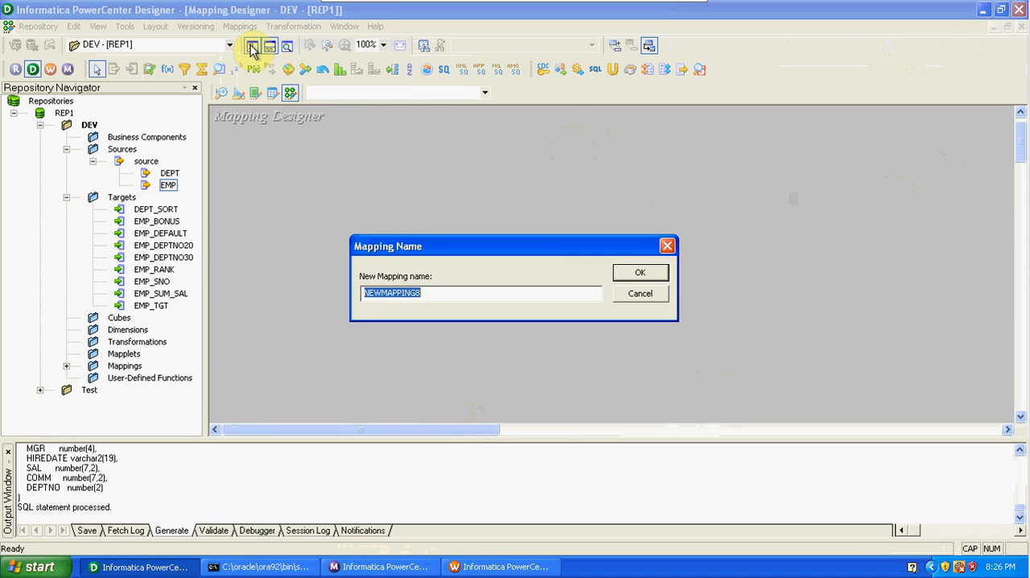
type("M")
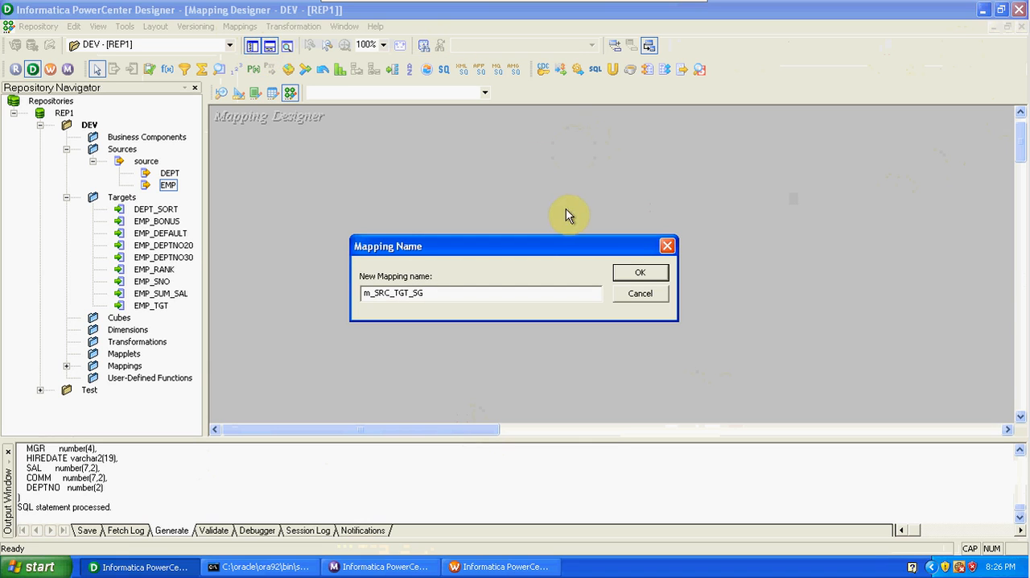
left_click(636, 275)
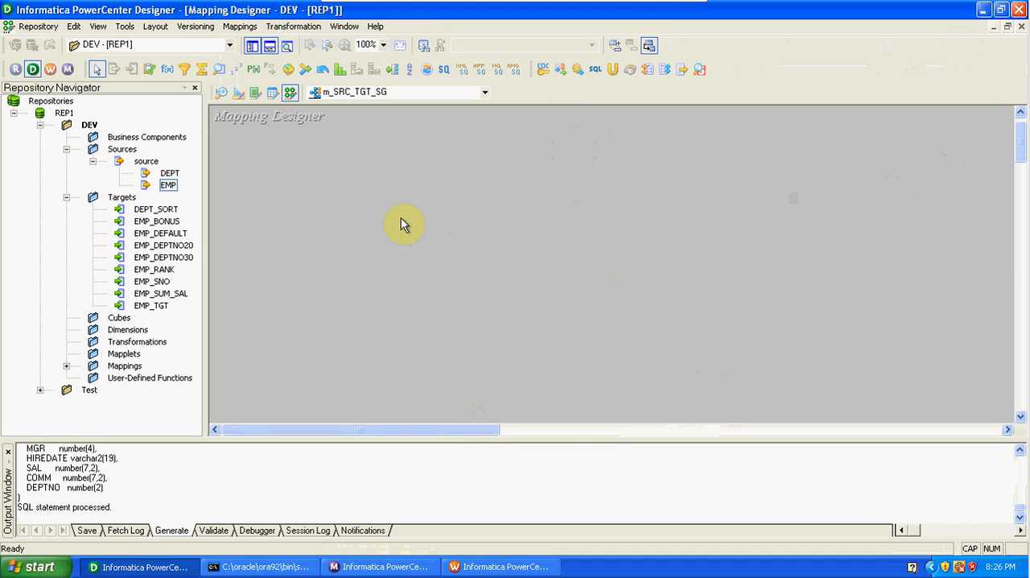
Add the EMP source definition and the EMP_SNO target definition to the m_SRC_TGT_SG mapping.
left_click(169, 188)
left_click_drag(170, 188, 333, 195)
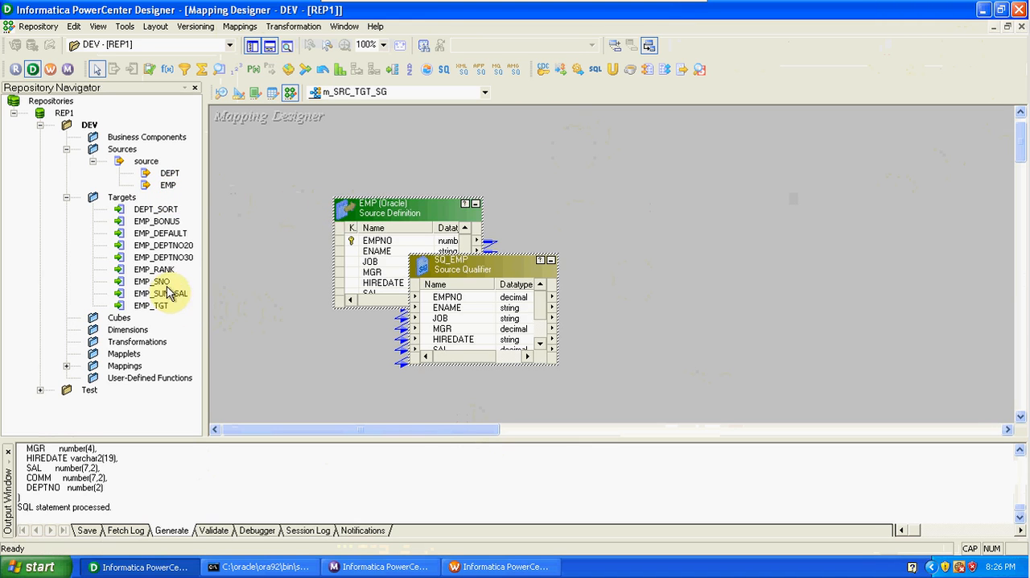
left_click_drag(161, 281, 708, 248)
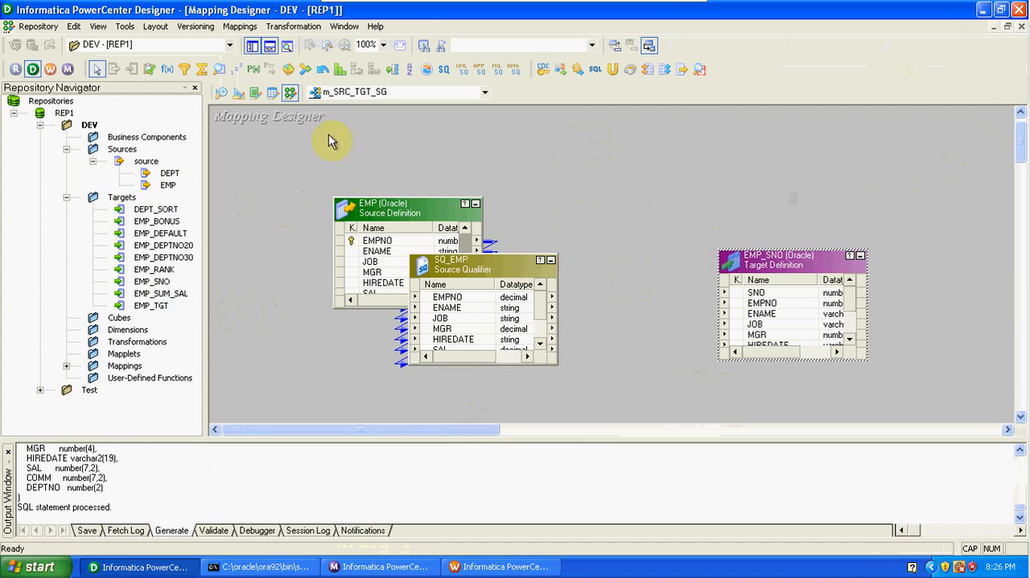
Hide the Repository Navigator and output window, and move the EMP_SNO target farther from the source qualifier.
left_click(252, 46)
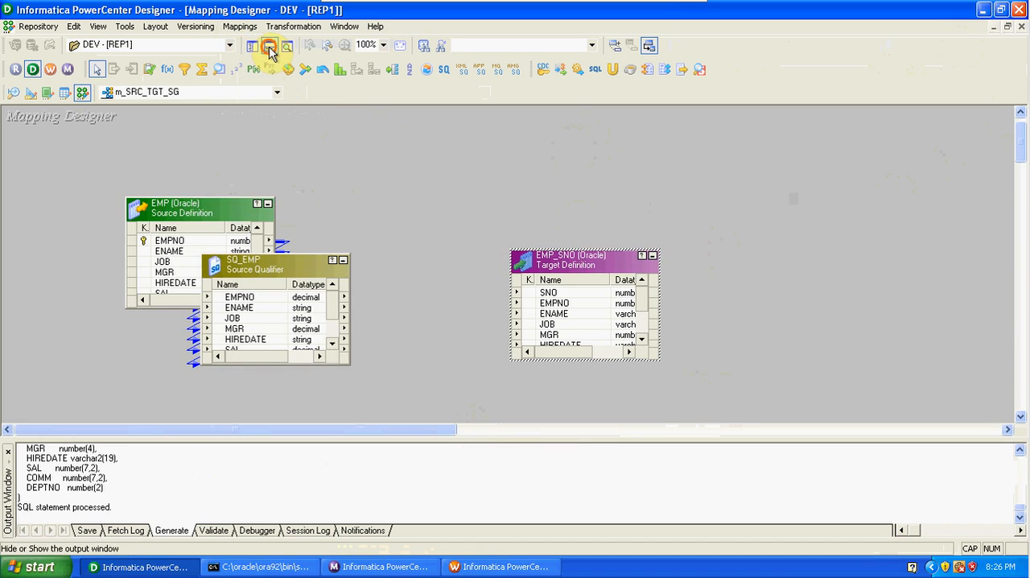
left_click(270, 47)
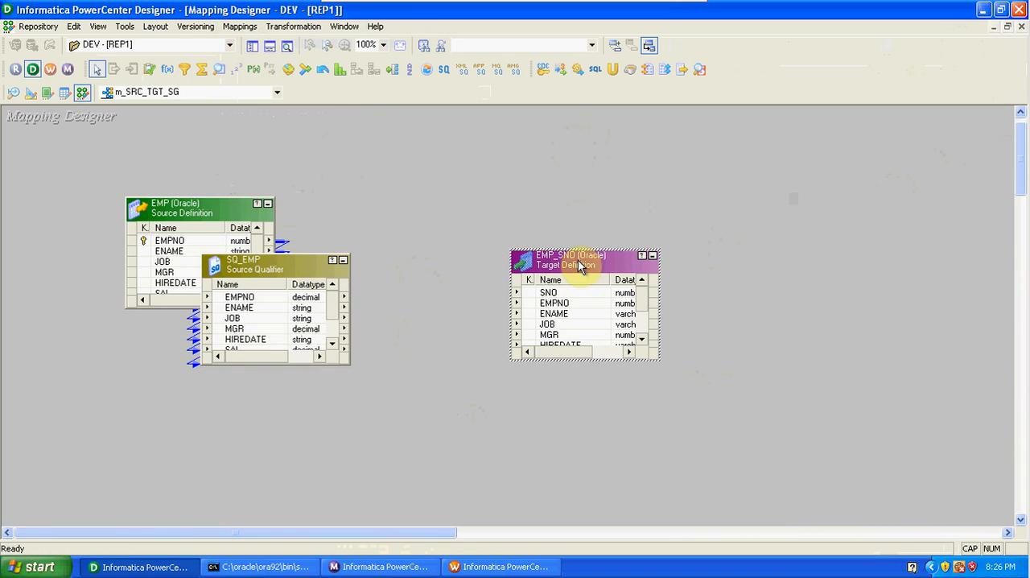
left_click_drag(578, 259, 739, 234)
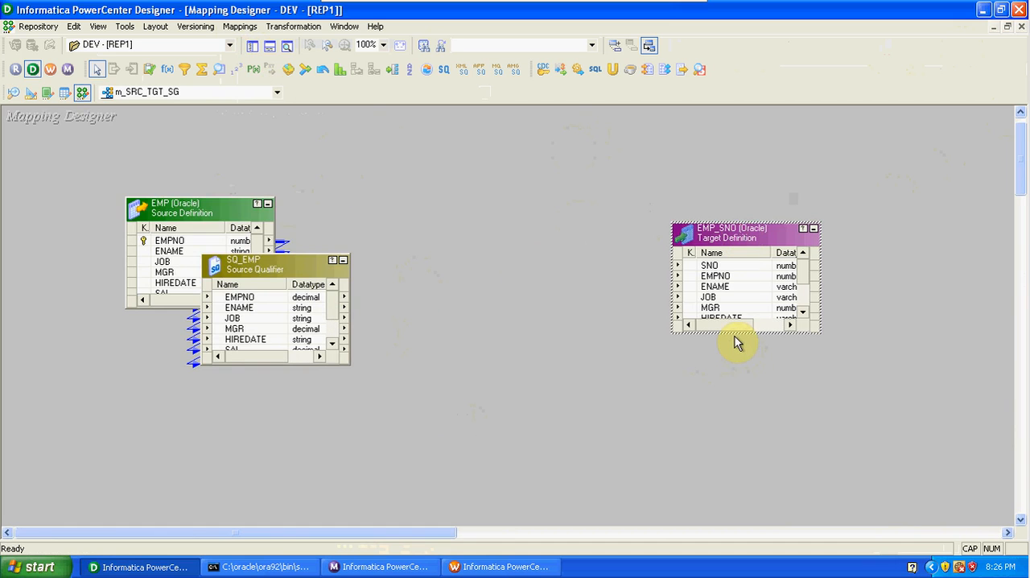
Enlarge the EMP, SQ_EMP and EMP_SNO boxes to show all their ports, and move SQ_EMP clear of the EMP source.
left_click_drag(732, 333, 742, 416)
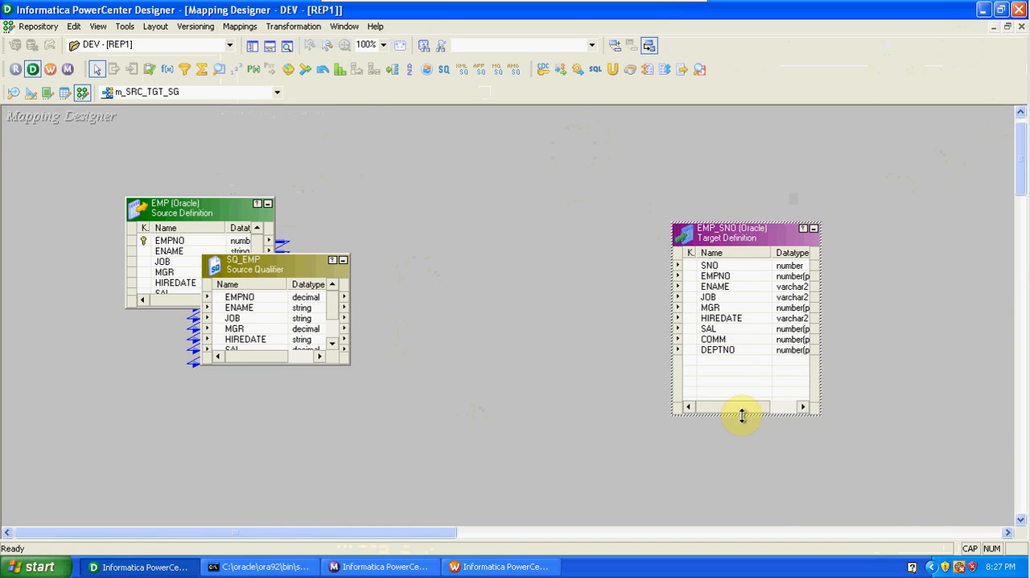
left_click_drag(287, 268, 404, 233)
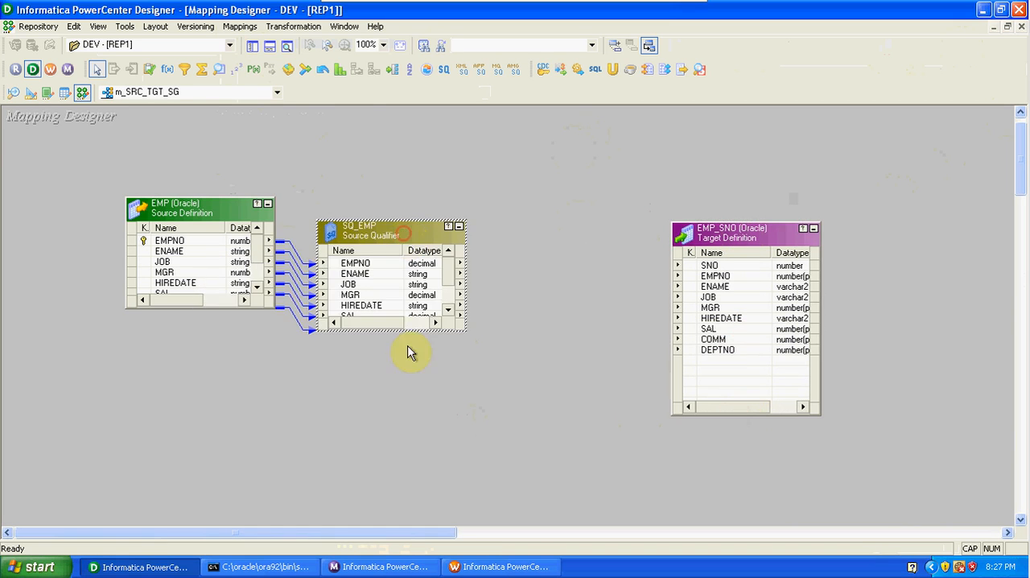
left_click_drag(400, 330, 391, 424)
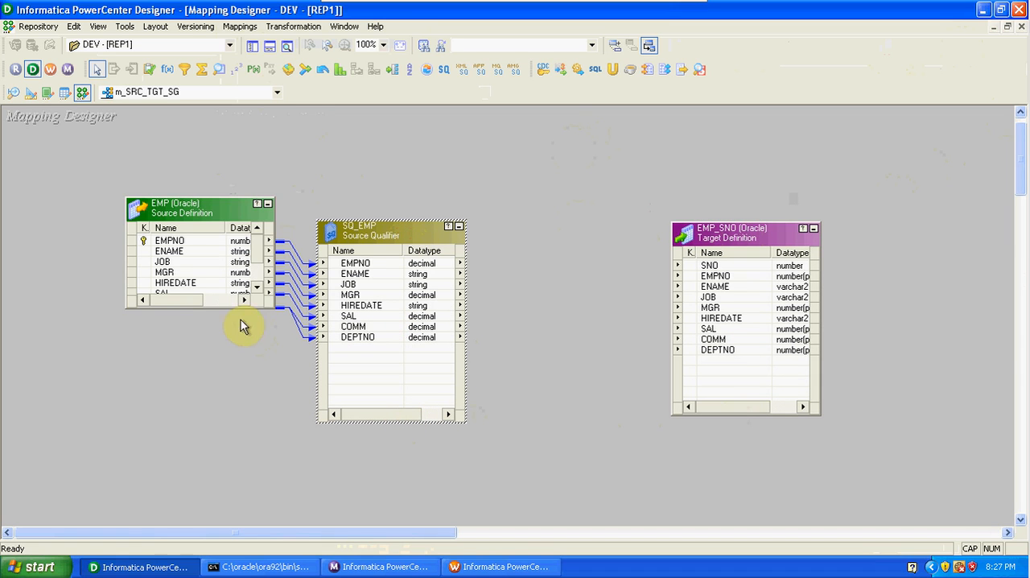
left_click_drag(230, 306, 233, 416)
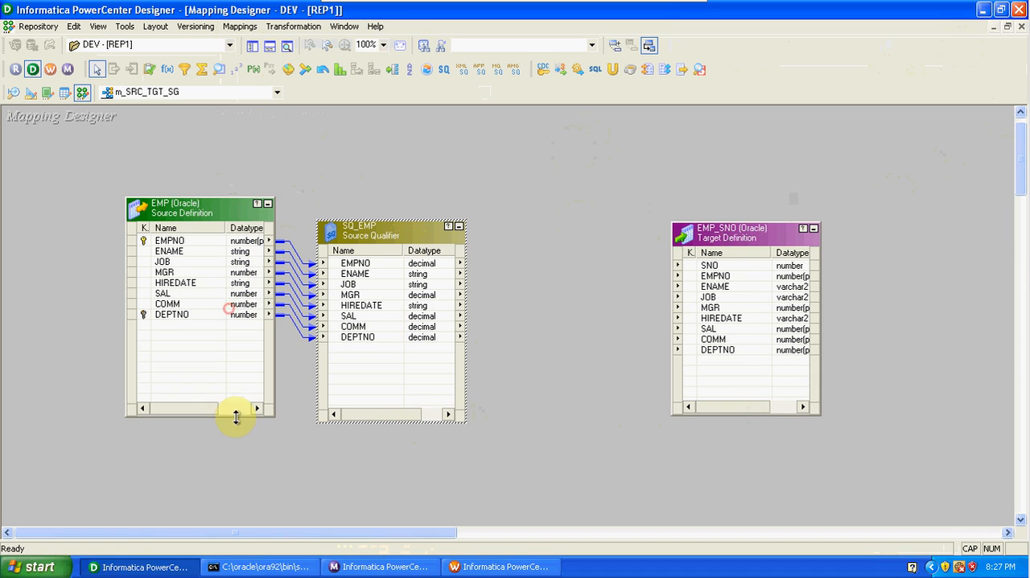
Link all SQ_EMP ports, EMPNO through DEPTNO, to the matching ports of the EMP_SNO target.
right_click(346, 265)
left_click(377, 271)
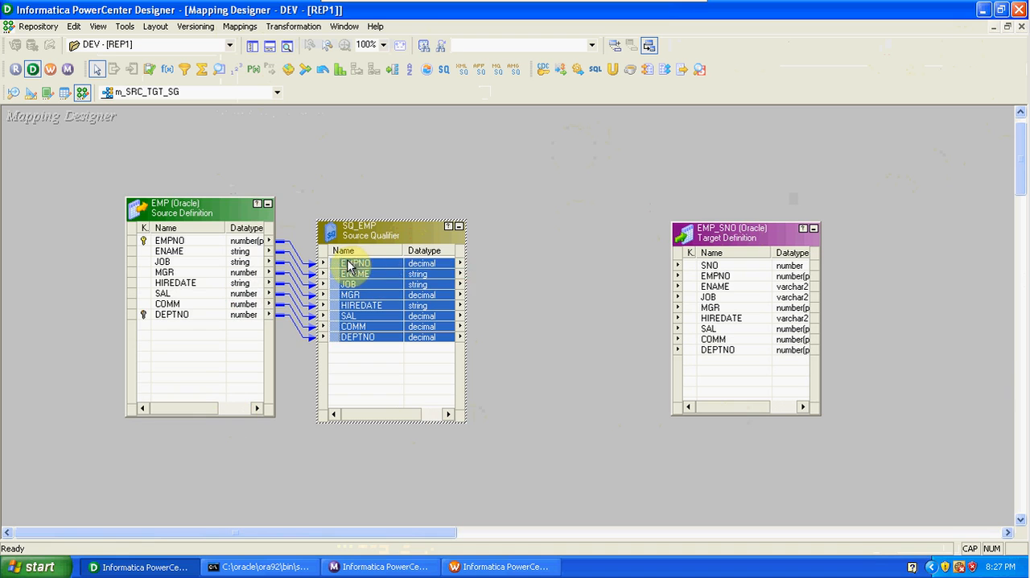
left_click_drag(348, 266, 712, 276)
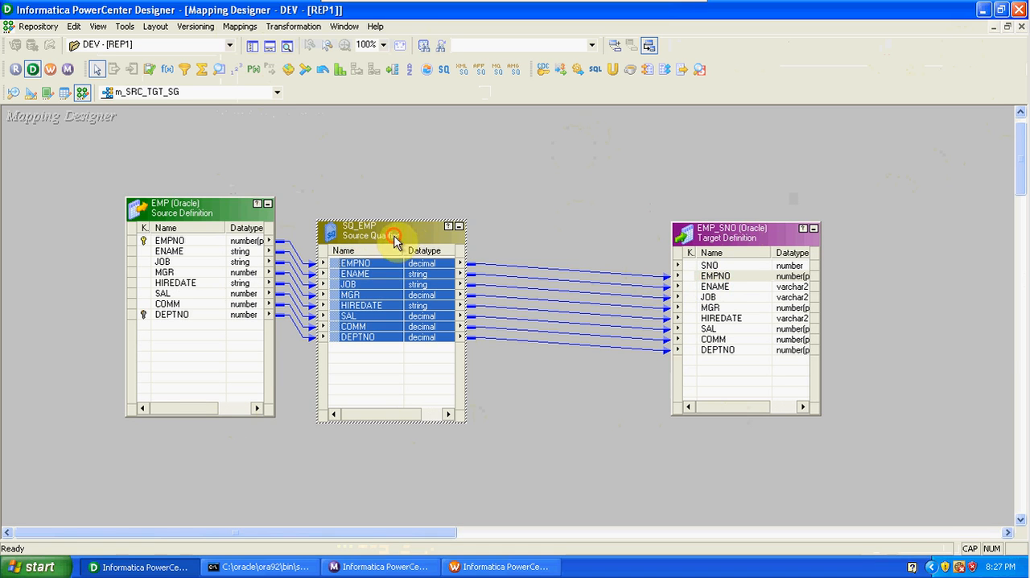
Rearrange the mapping so EMP, SQ_EMP and EMP_SNO are spread apart, with SQ_EMP and EMP_SNO lower than the EMP source.
left_click_drag(394, 241, 462, 215)
left_click_drag(717, 239, 770, 208)
left_click_drag(219, 215, 184, 208)
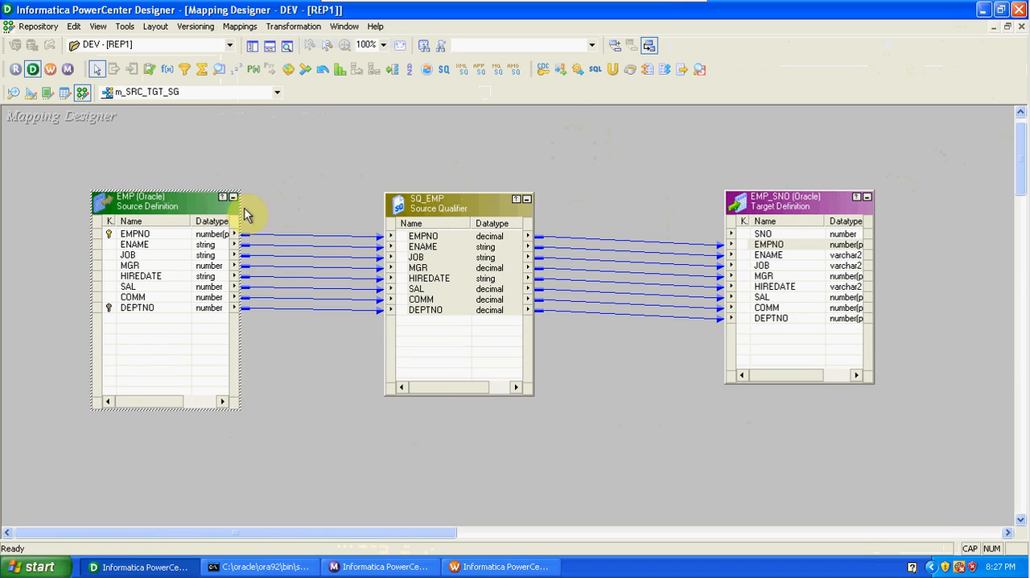
left_click_drag(440, 207, 407, 207)
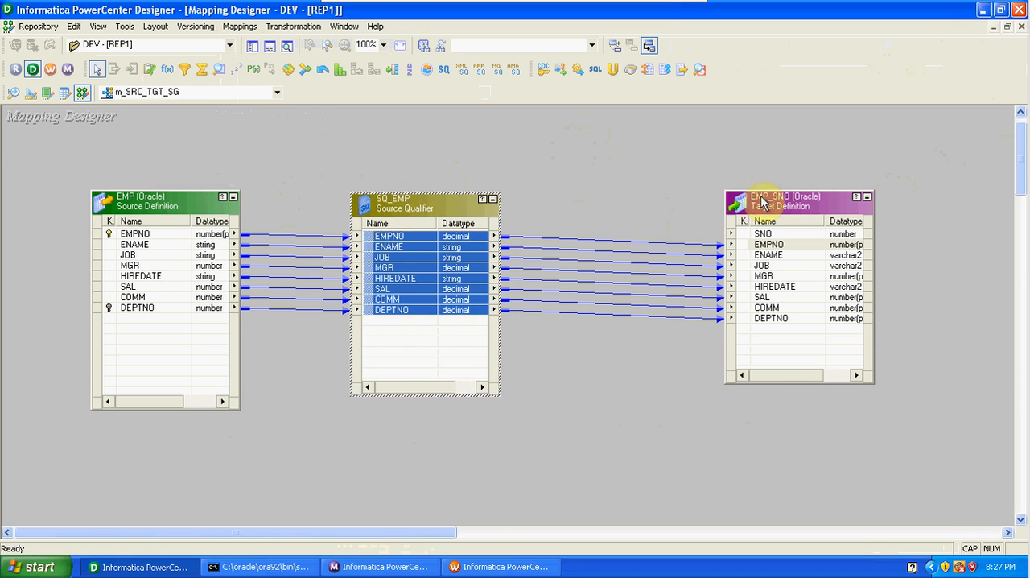
left_click_drag(793, 202, 778, 262)
left_click_drag(413, 201, 410, 325)
left_click(785, 274)
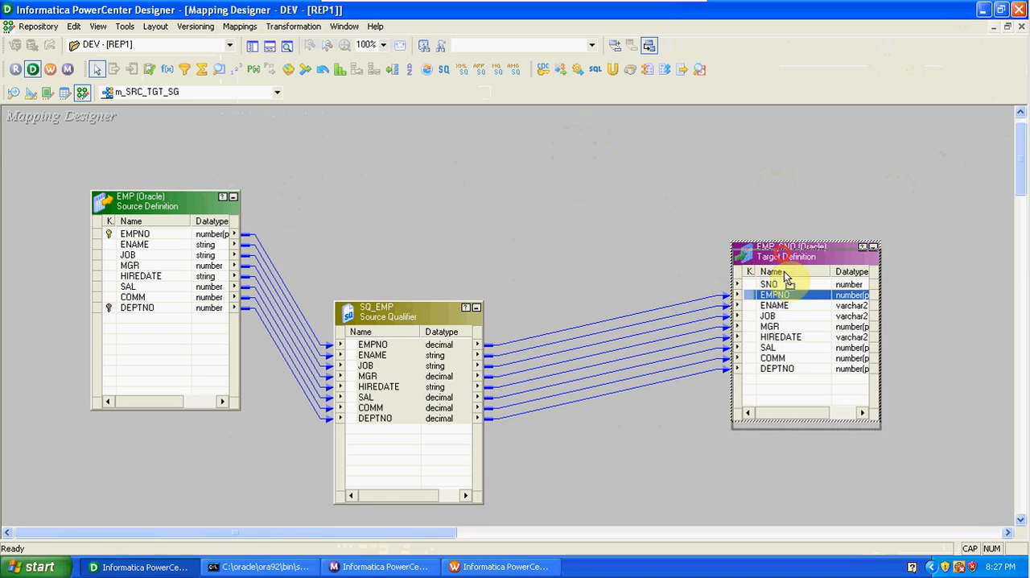
left_click_drag(785, 274, 786, 303)
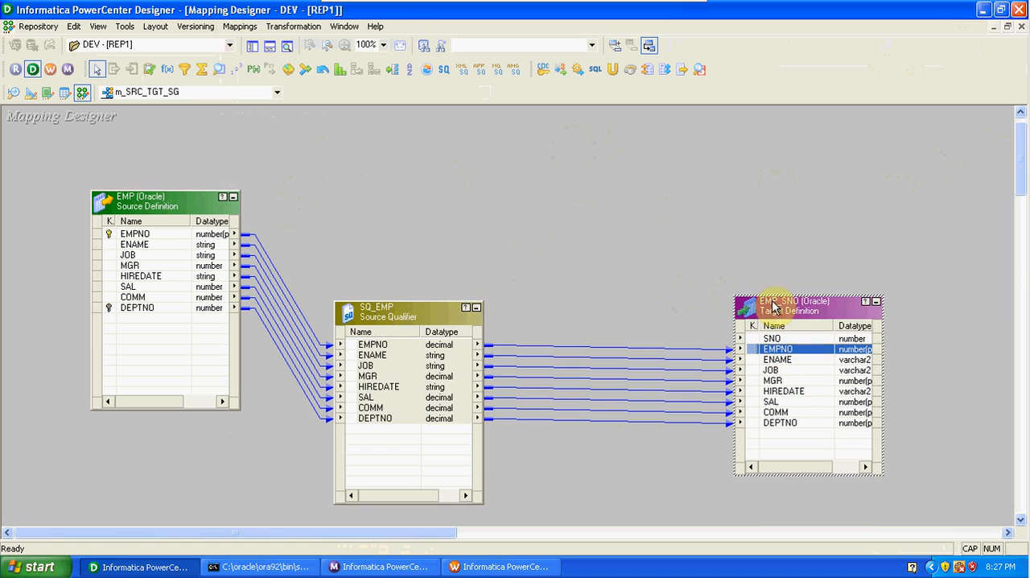
Add a Sequence Generator transformation in the empty area above and between SQ_EMP and the EMP_SNO target.
left_click(236, 72)
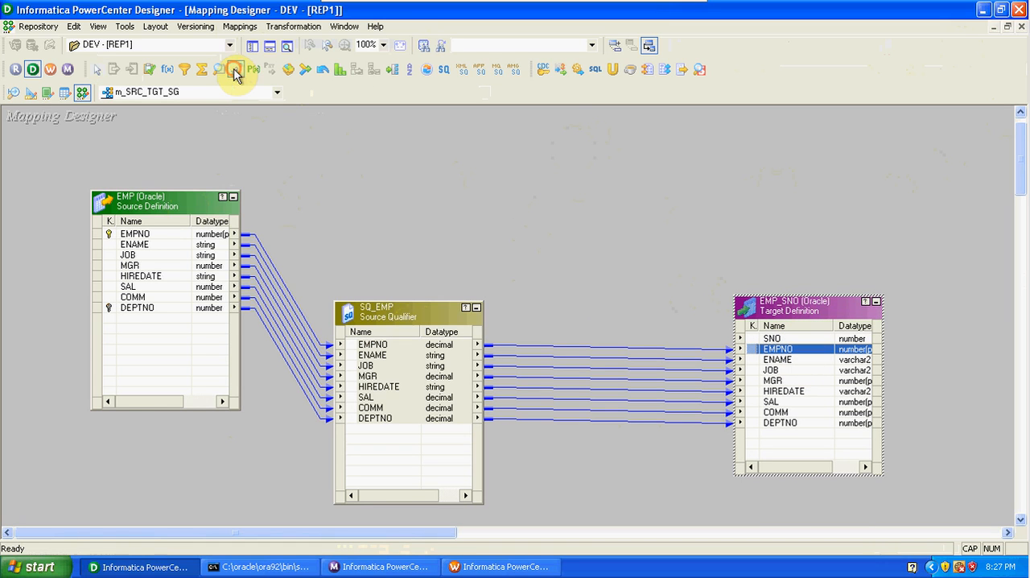
left_click(563, 145)
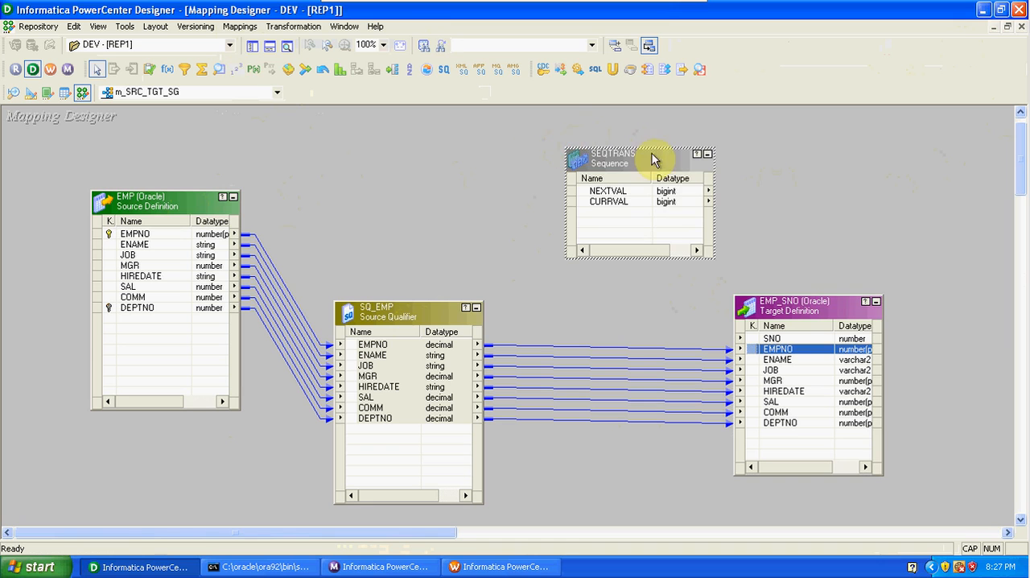
left_click_drag(646, 156, 575, 150)
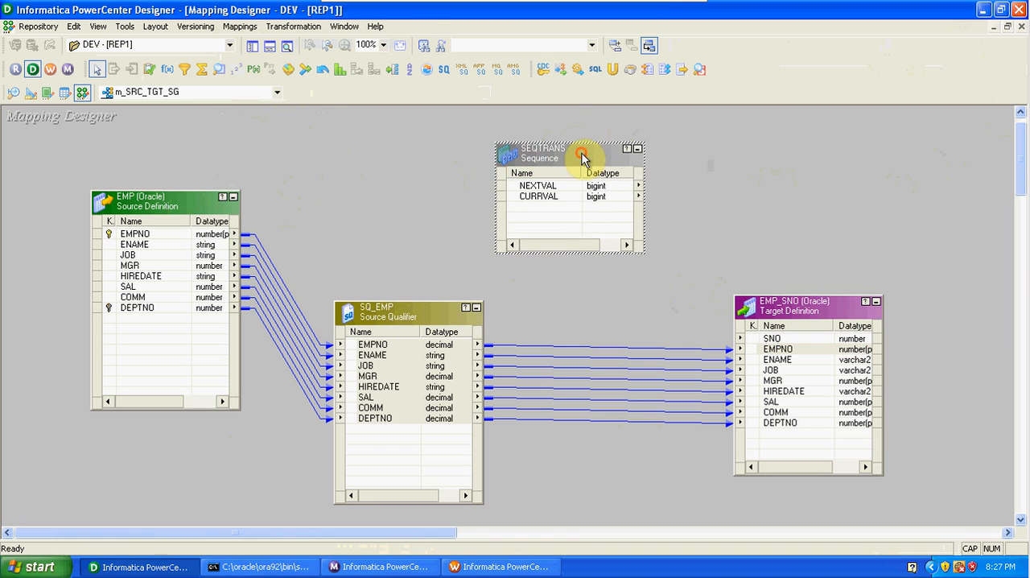
Link the sequence's NEXTVAL port to the SNO port of the EMP_SNO target.
left_click(555, 186)
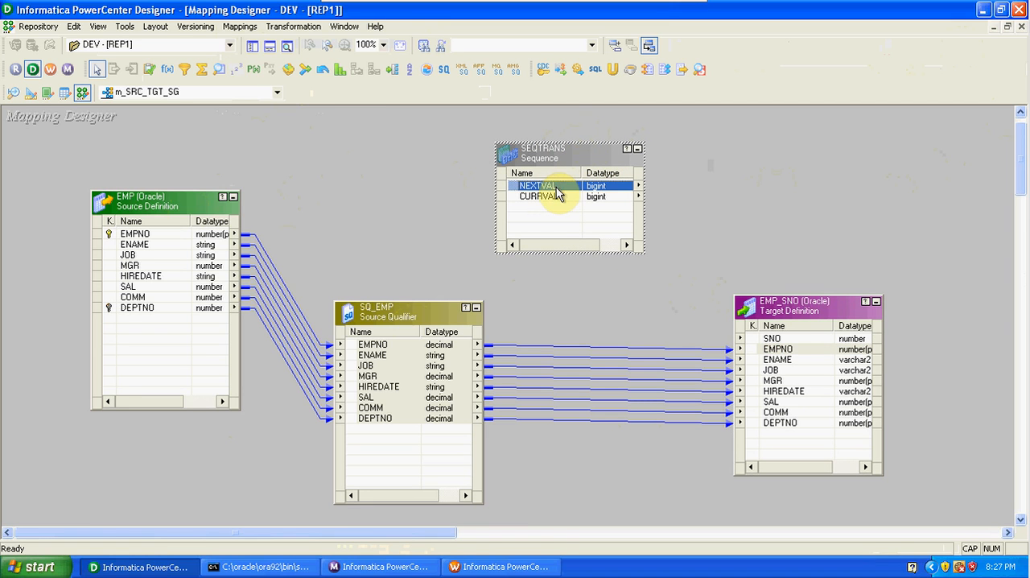
left_click(553, 196)
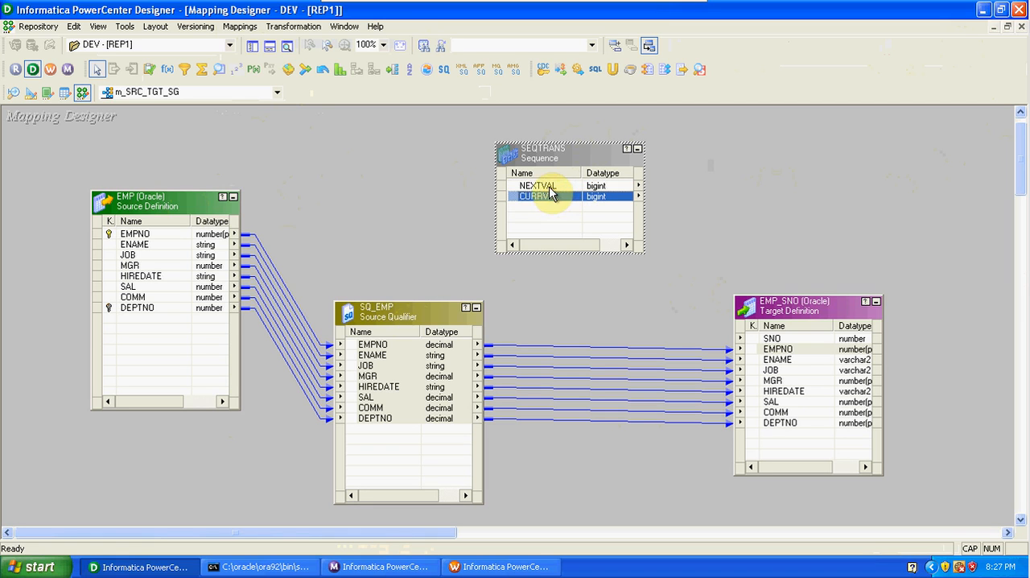
left_click(550, 186)
left_click_drag(539, 188, 771, 339)
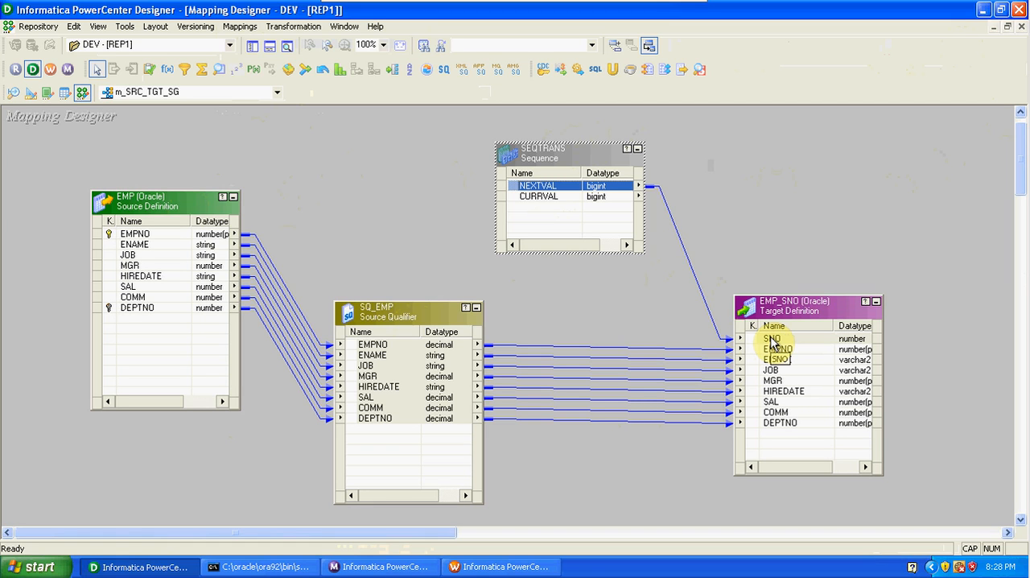
Open the sequence transformation's settings and examine its ports and properties, including Current Value and End Value.
double_click(597, 164)
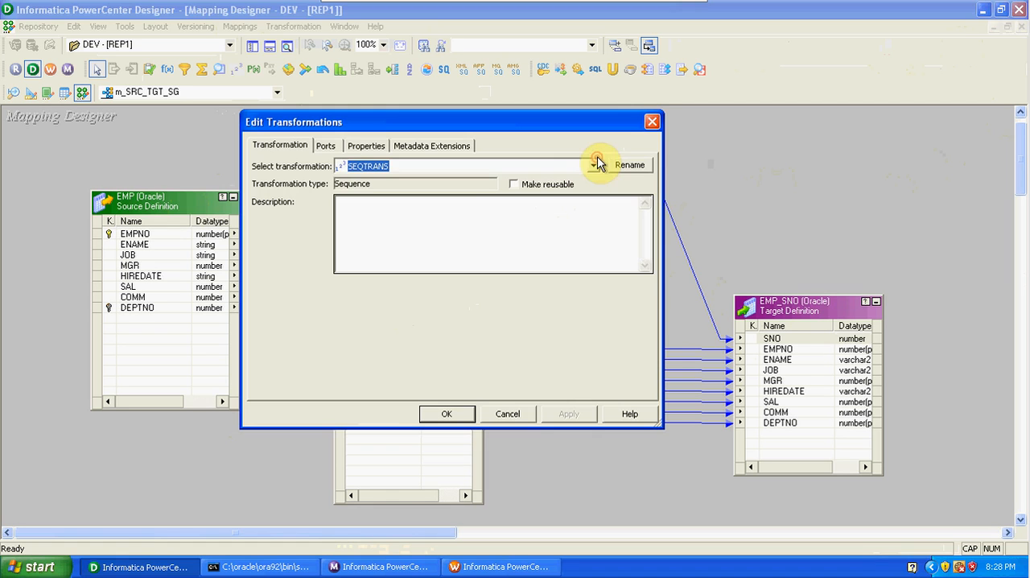
left_click(329, 147)
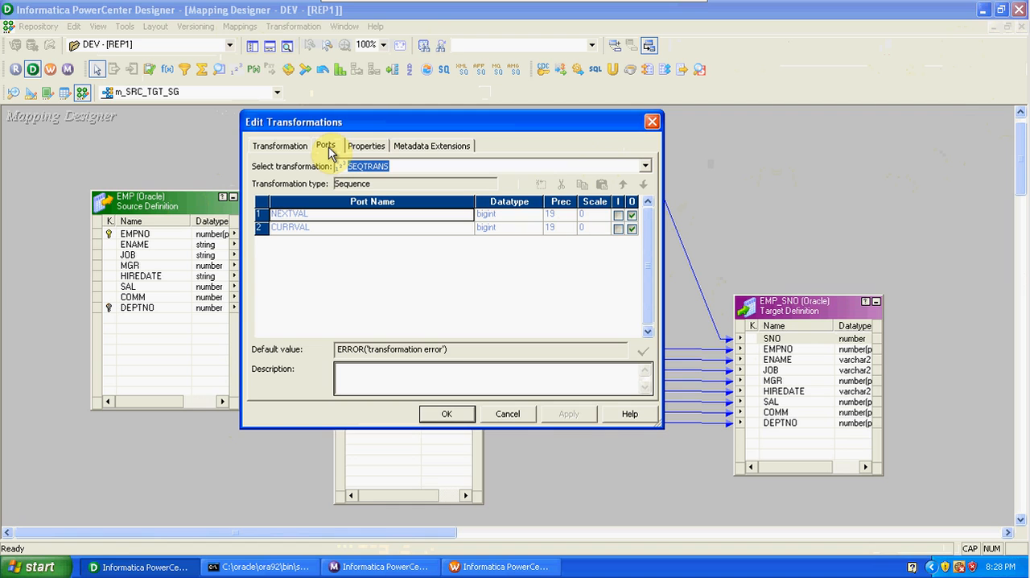
left_click(363, 147)
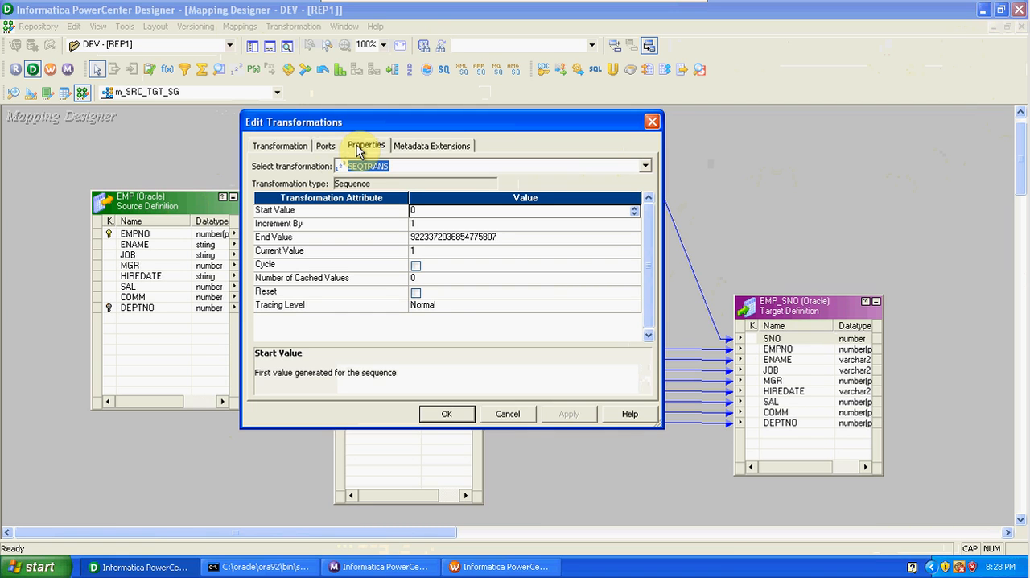
left_click(449, 253)
left_click(508, 239)
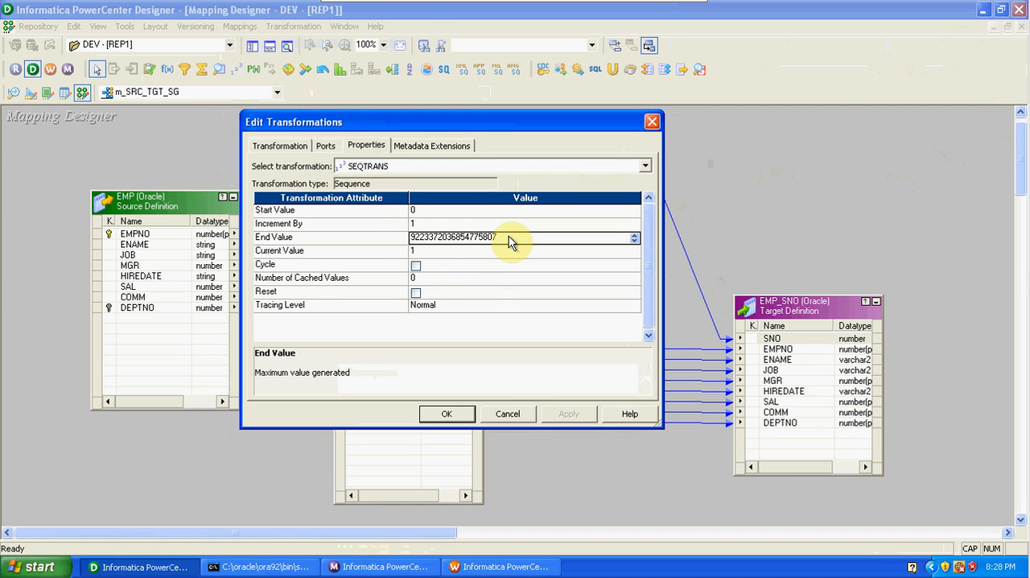
Try the Cycle option on the sequence, clear it again, and close the transformation settings.
left_click(416, 267)
left_click(416, 267)
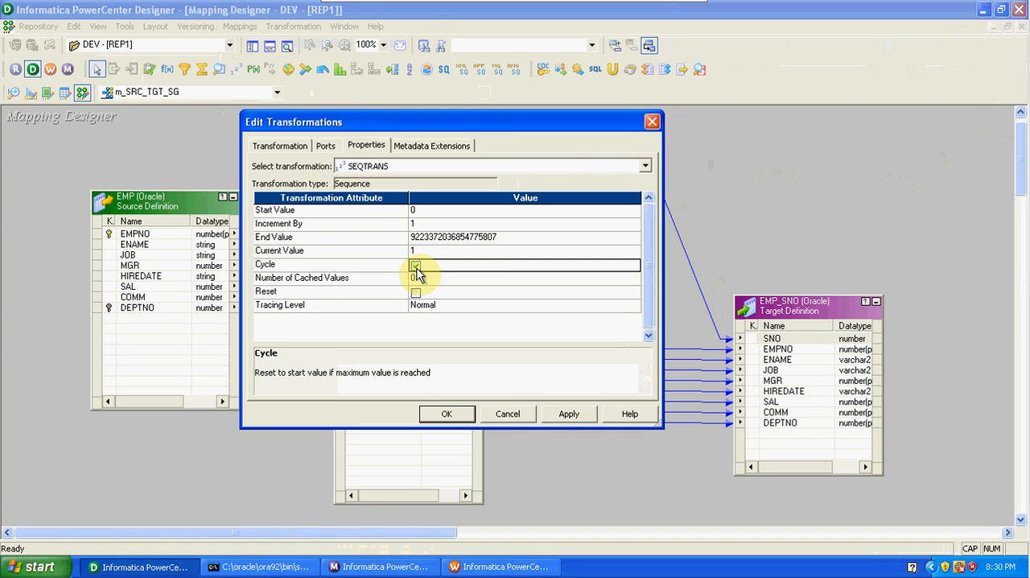
left_click(415, 266)
left_click(564, 415)
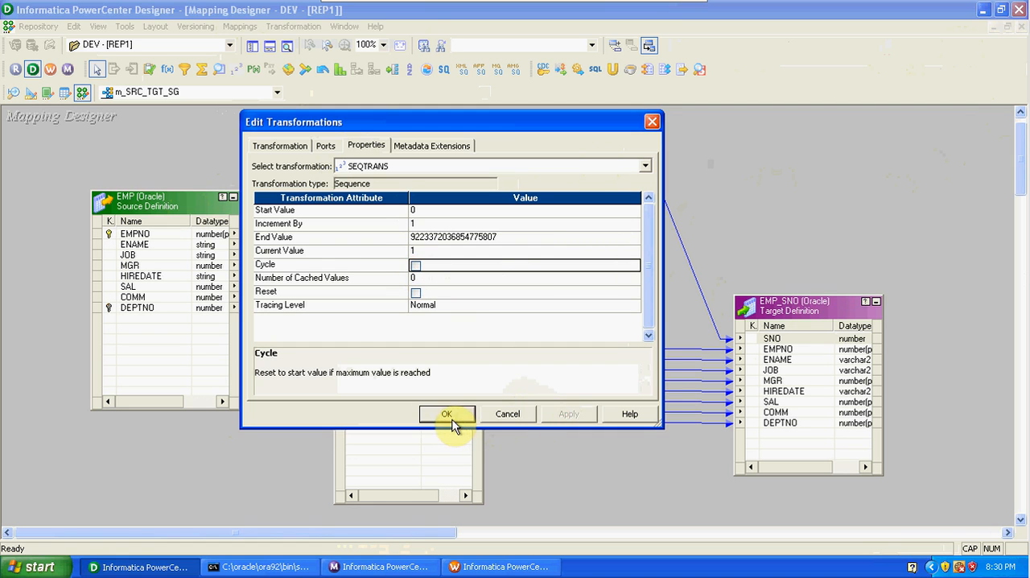
left_click(453, 416)
left_click(814, 173)
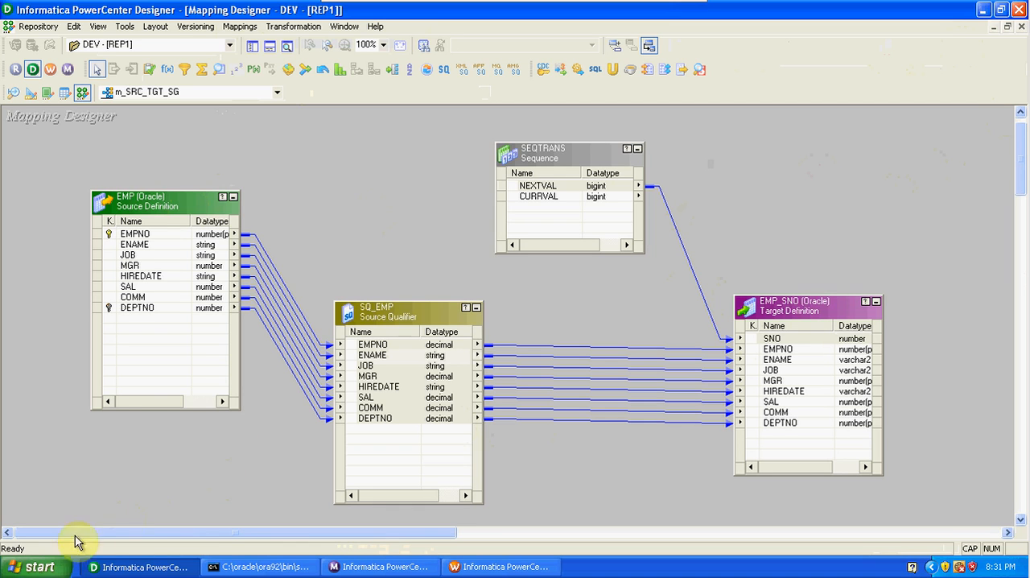
left_click(63, 569)
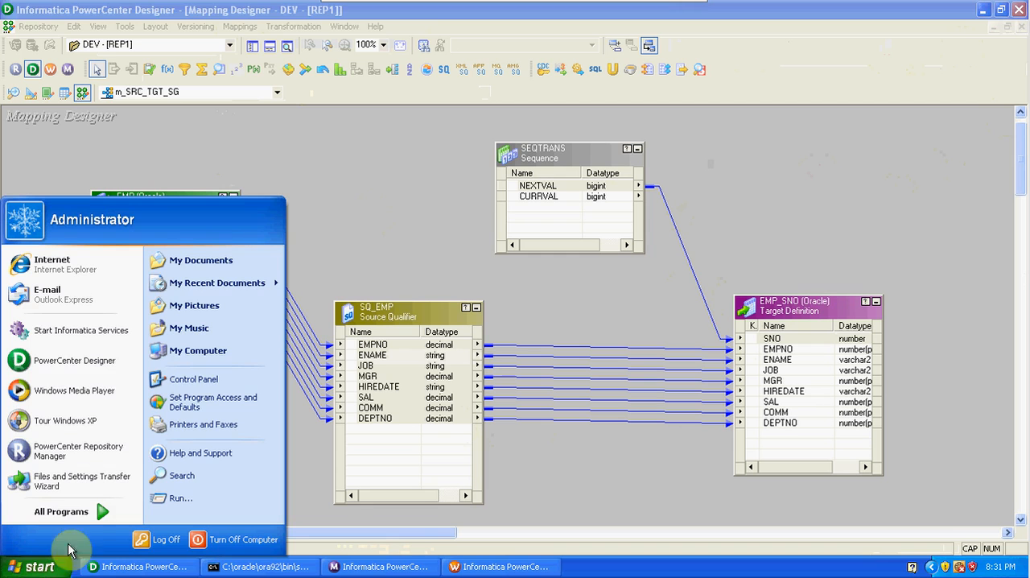
left_click(81, 515)
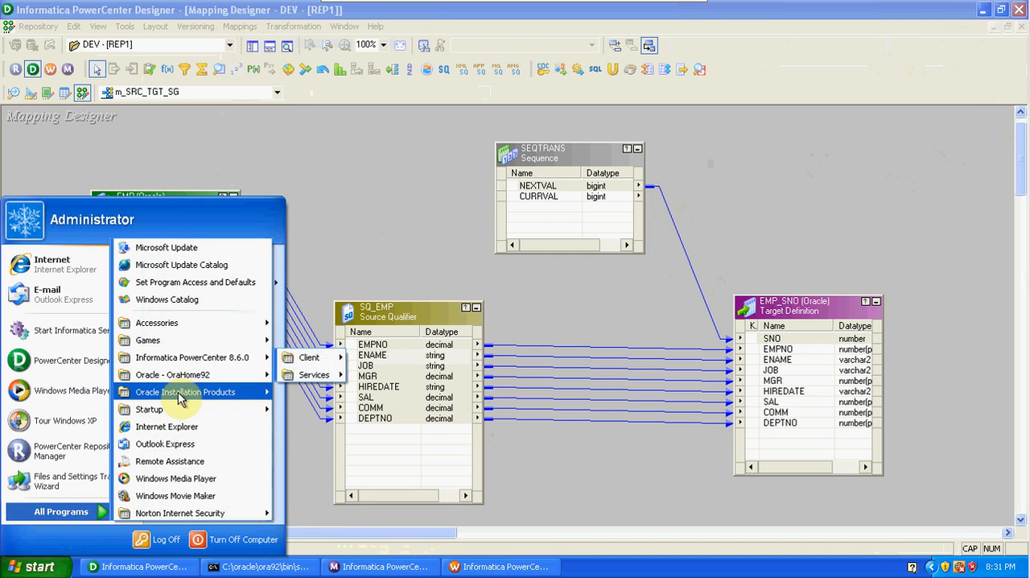
mouse_move(181, 400)
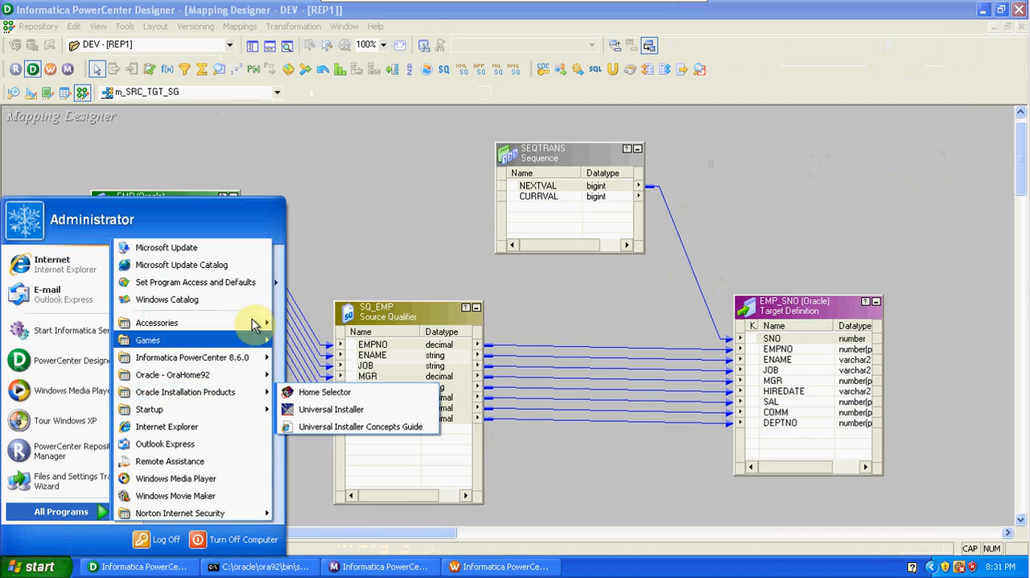
mouse_move(256, 322)
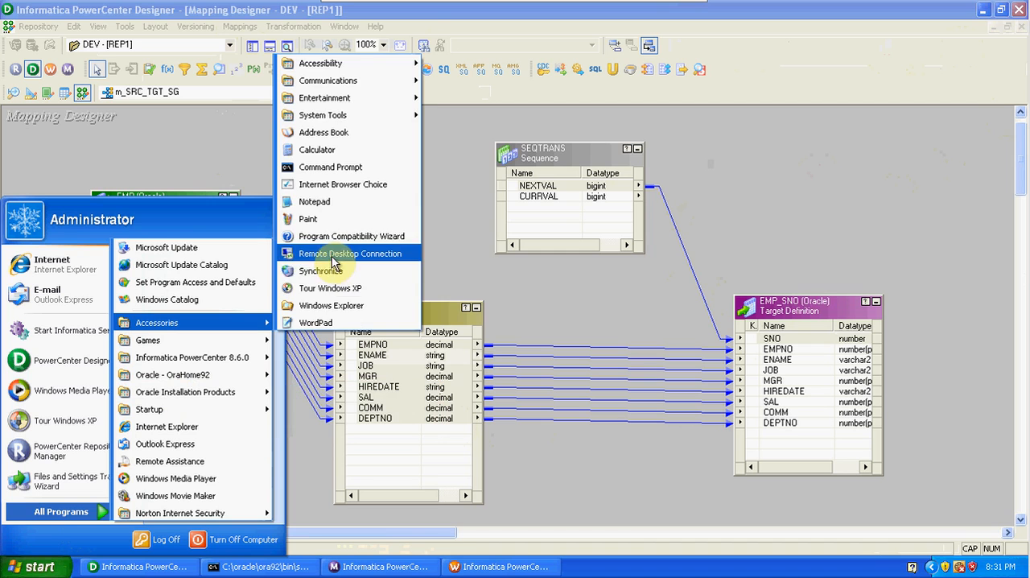
left_click(456, 254)
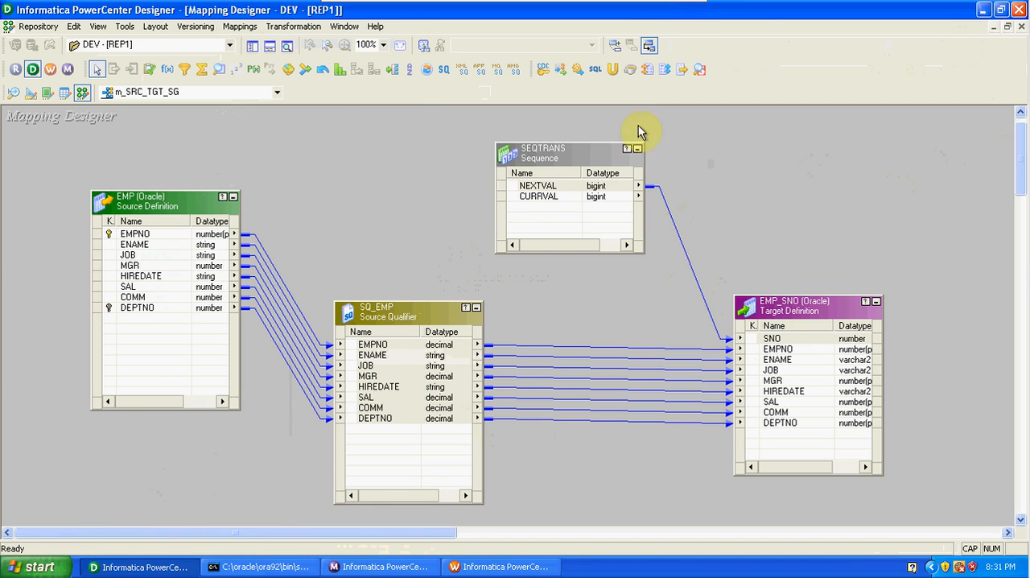
Take the Windows XP virtual machine out of full screen and open Microsoft Office Excel 2007 on the host.
mouse_move(676, 6)
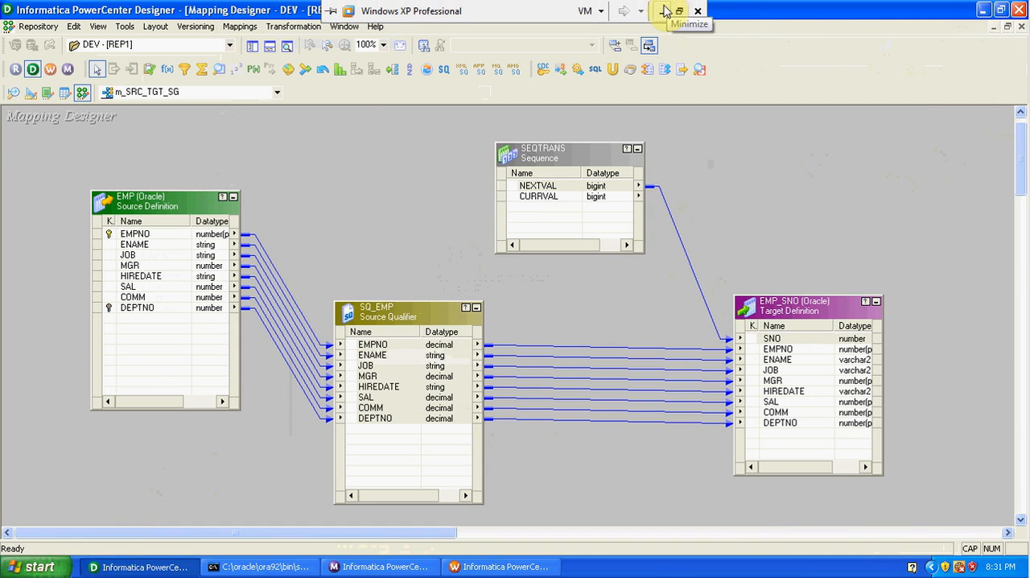
left_click(680, 11)
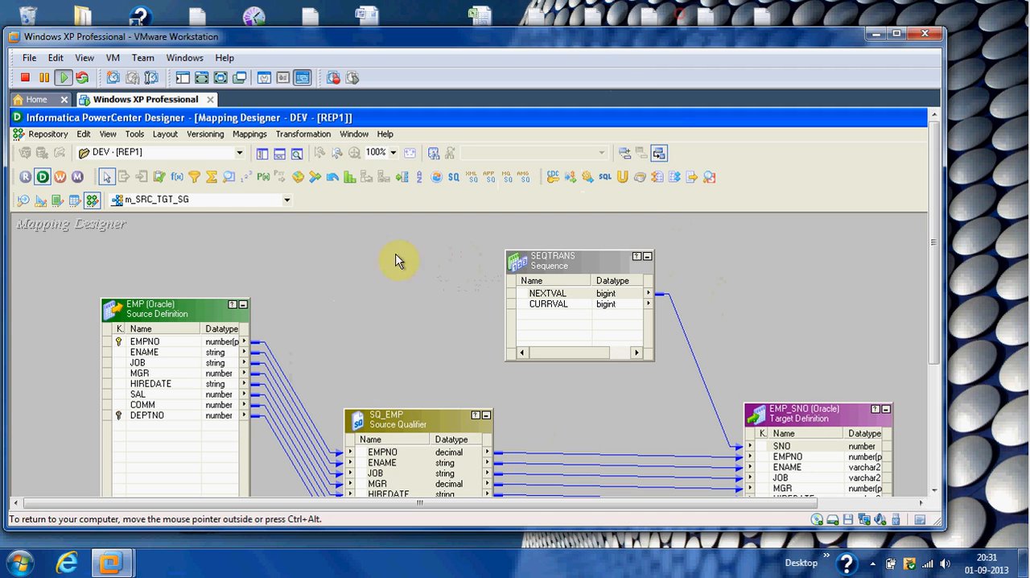
left_click(16, 573)
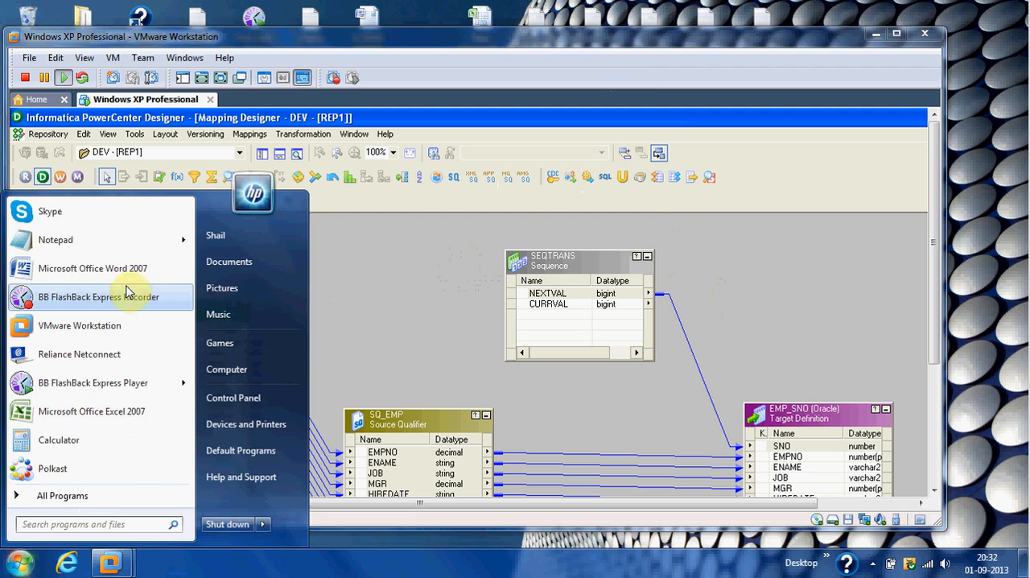
left_click(119, 412)
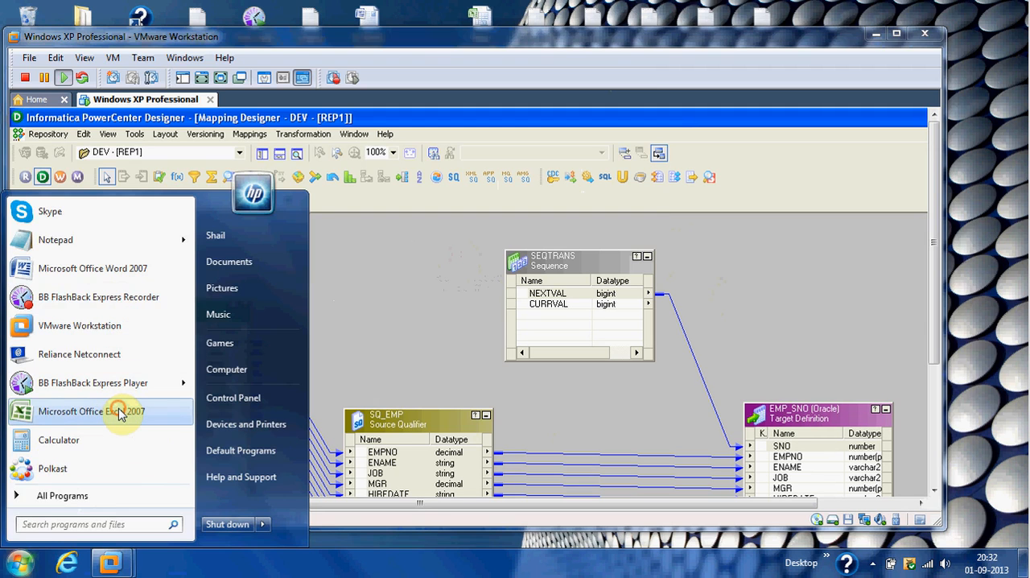
left_click(118, 412)
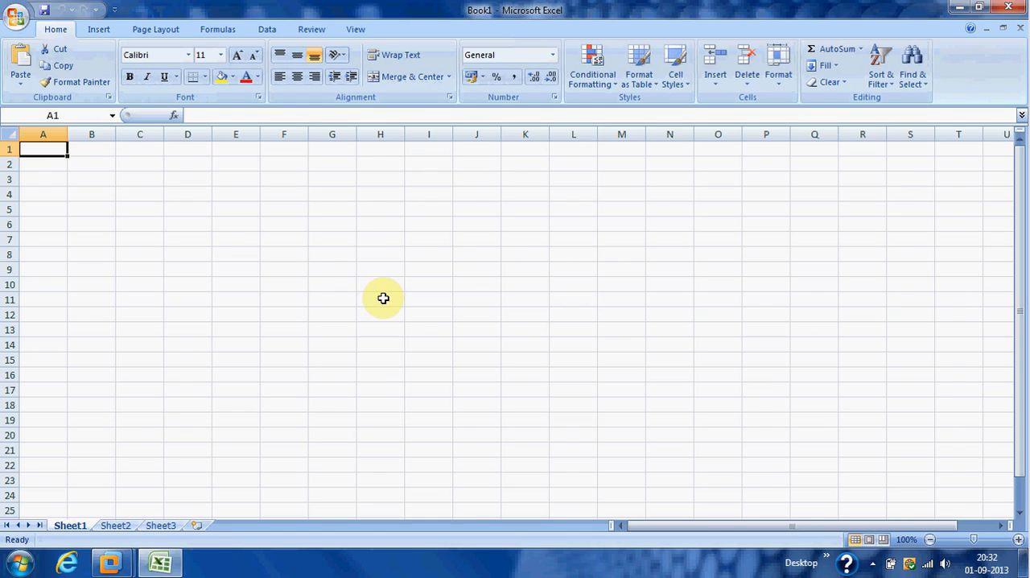
Enter the column headers empno, ename, sal and loc in cells F4 to I4.
left_click(288, 196)
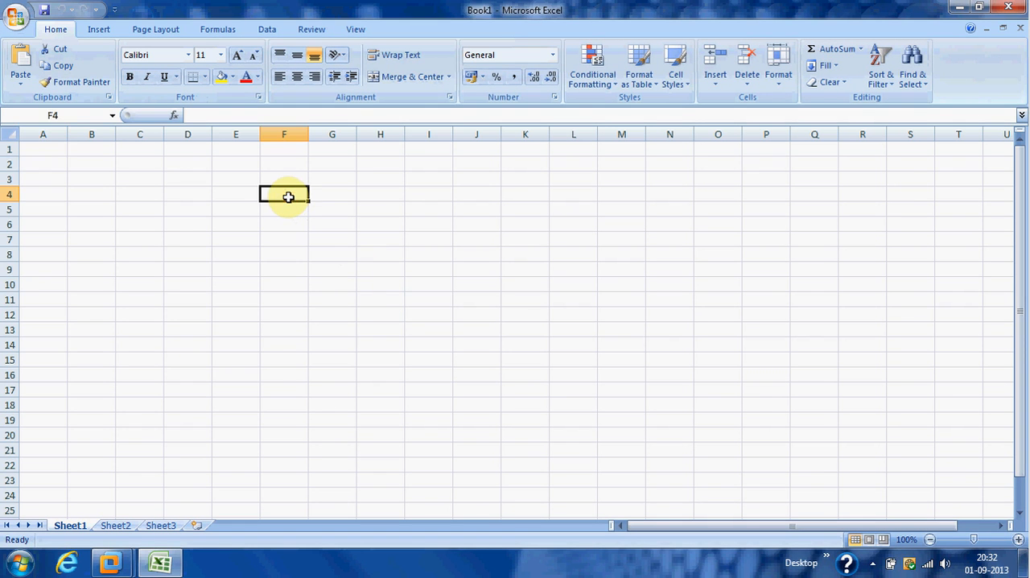
type("empno")
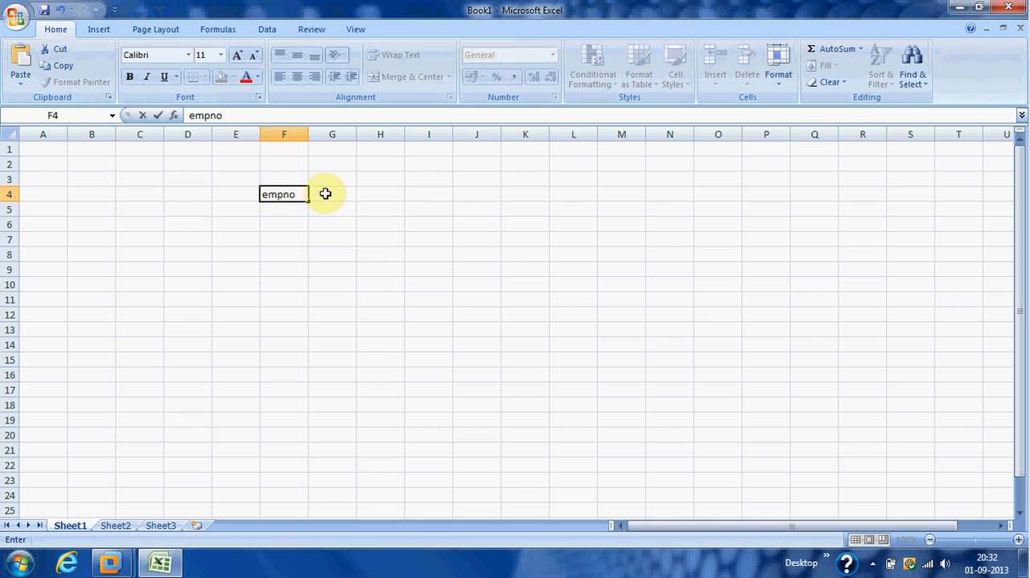
left_click(325, 193)
type("ename")
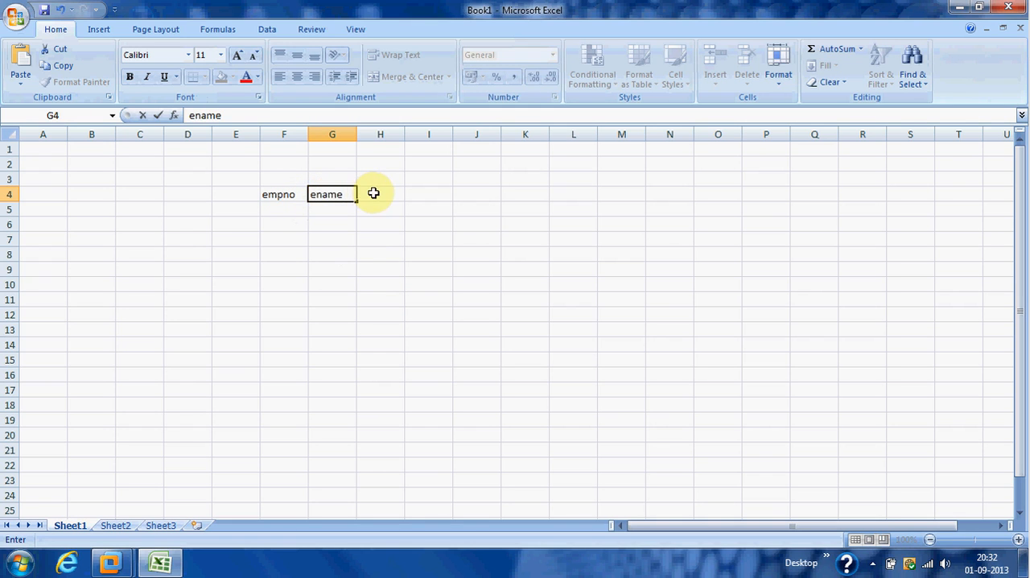
left_click(374, 194)
type("sal")
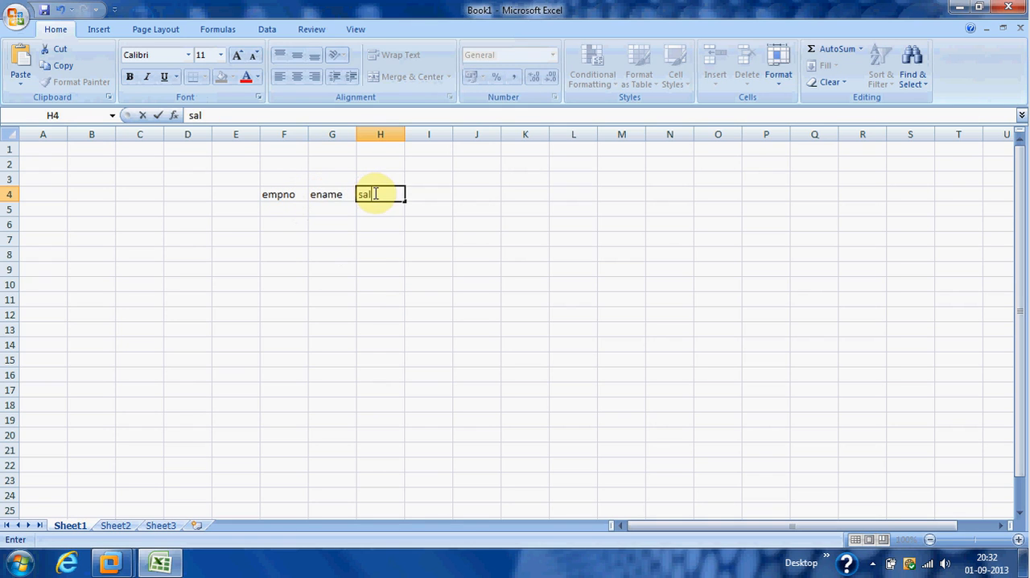
left_click(422, 195)
type("loc")
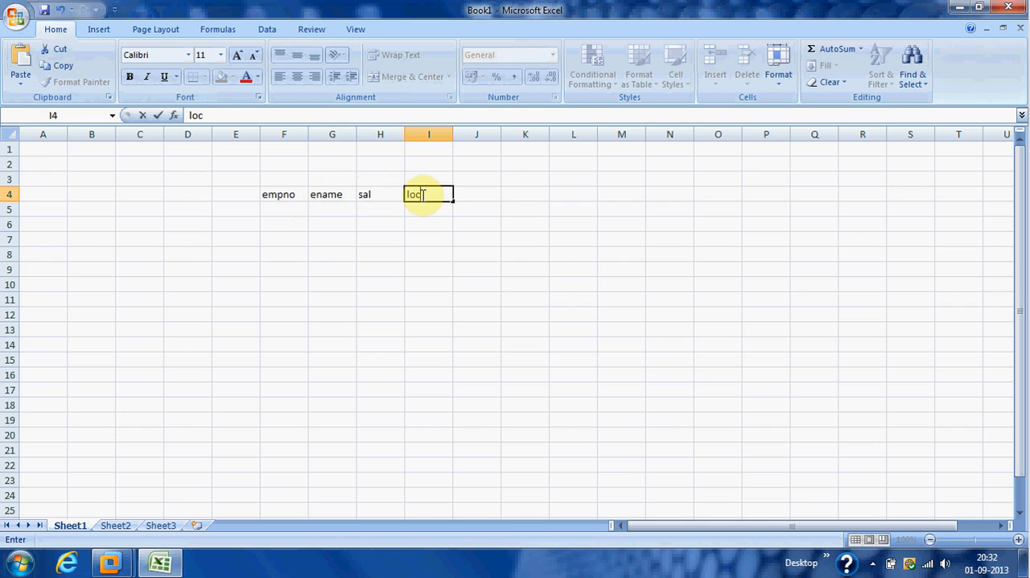
Fill row 5 under the headers with empno 10, the employee's name, sal 10000 and loc us.
left_click(292, 211)
type("10")
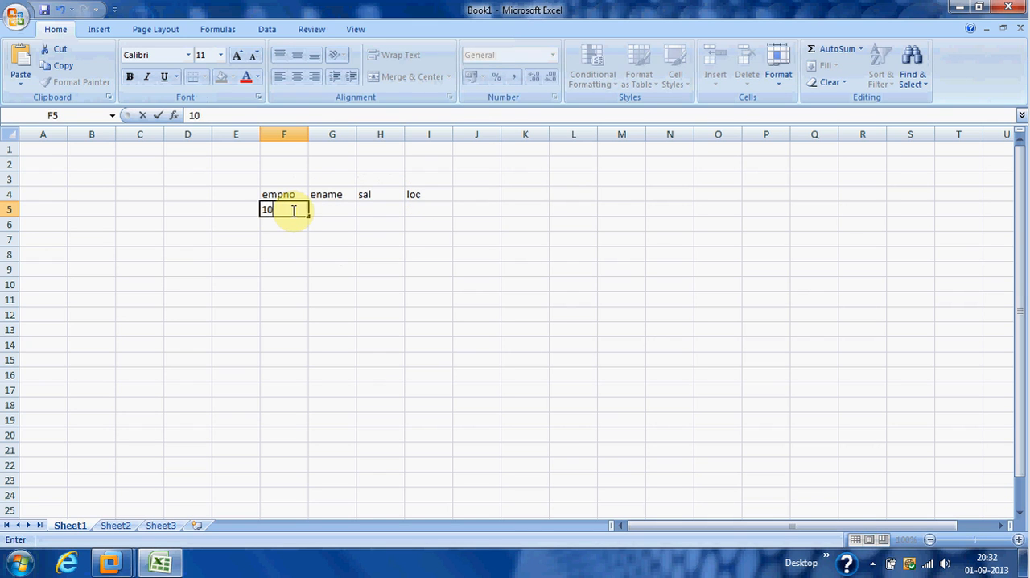
key("Tab")
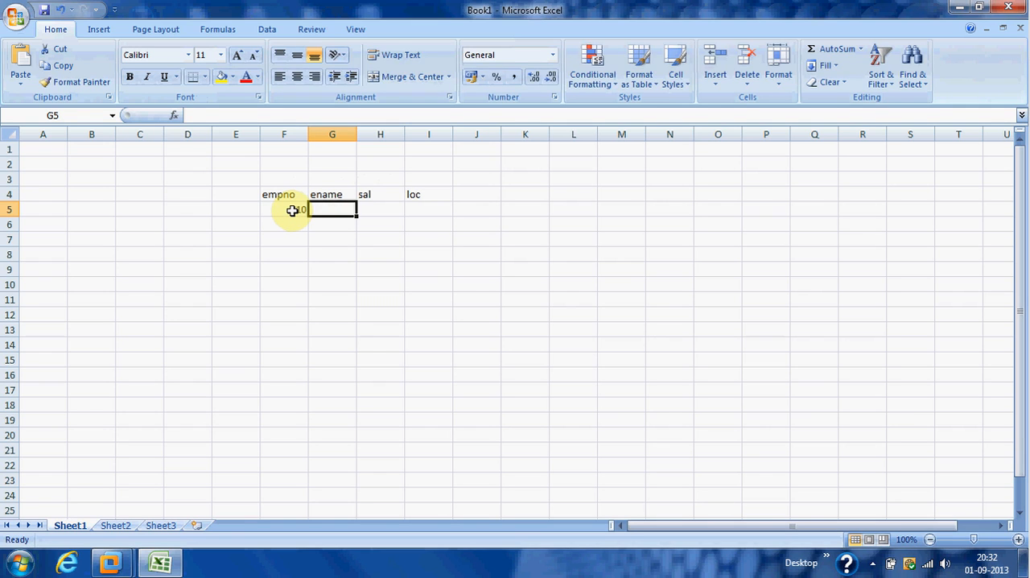
type("sai")
left_click(370, 210)
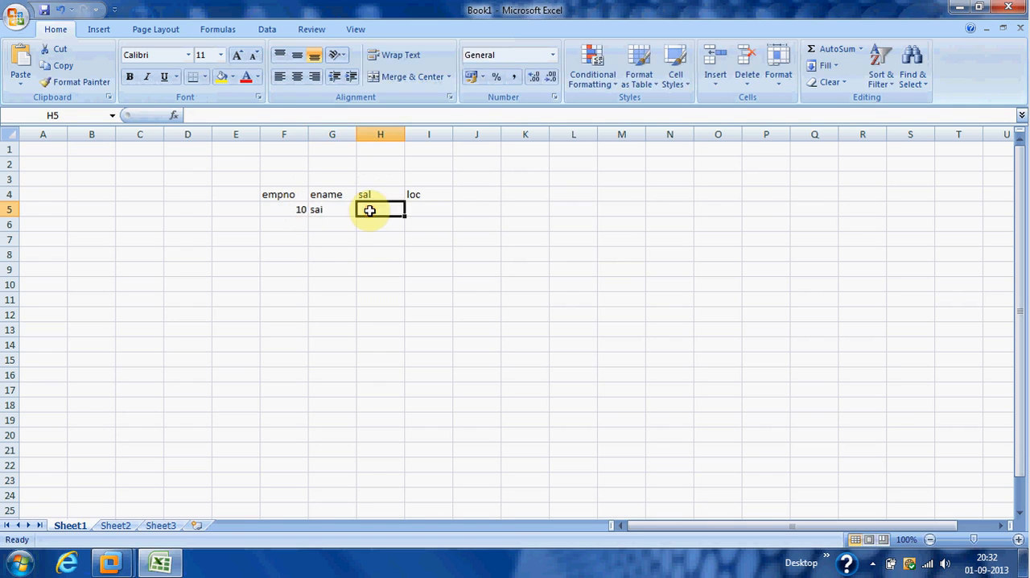
type("10000")
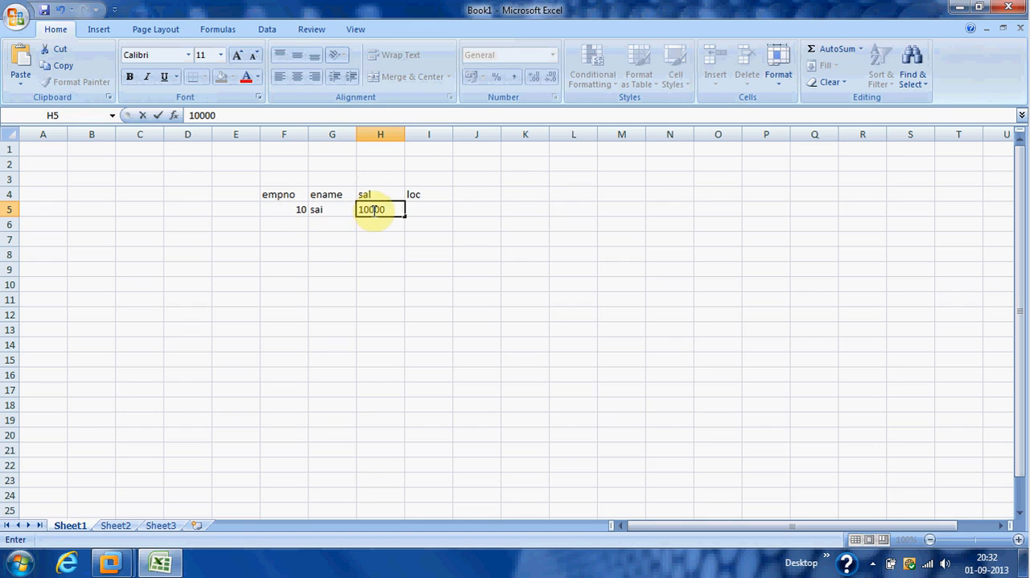
left_click(424, 209)
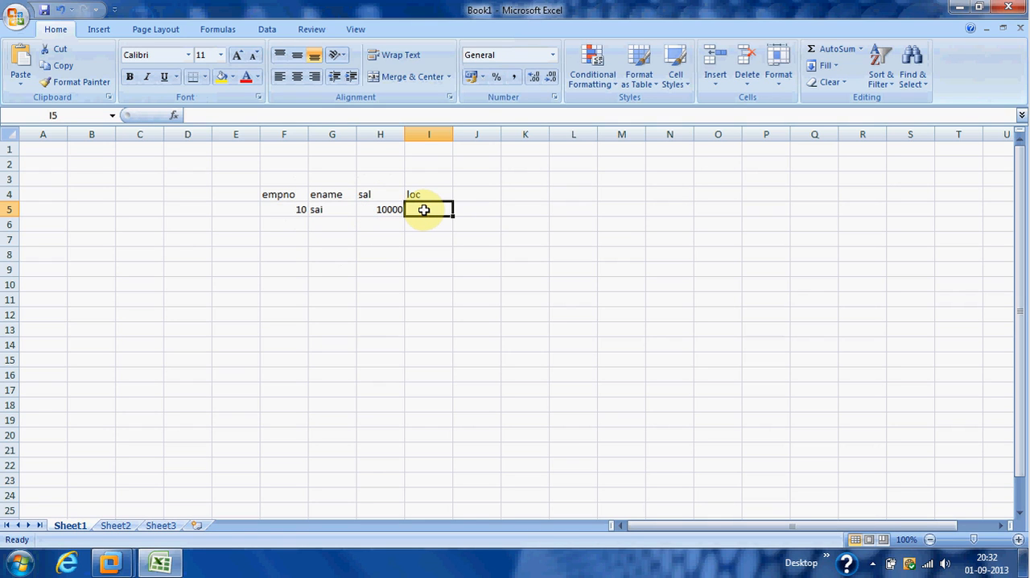
type("us")
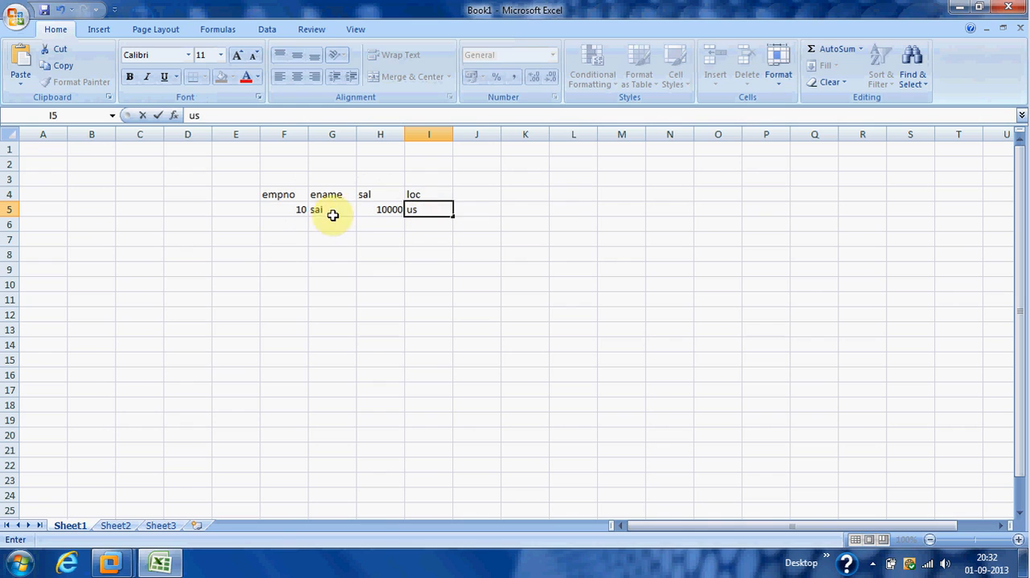
Add a second record in row 6 with empno 10, the same employee name, sal 12000 and loc us.
left_click(301, 221)
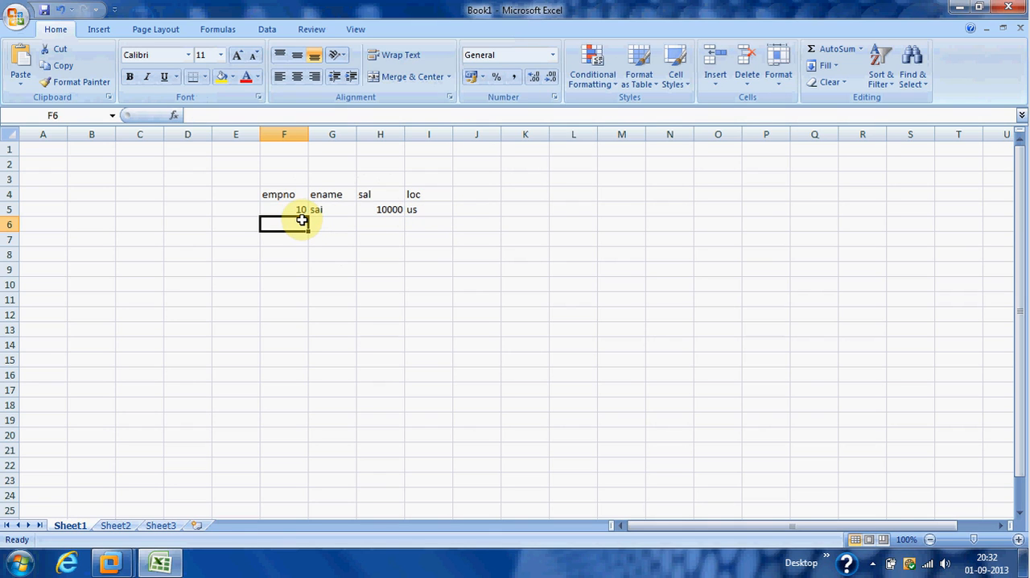
type("10")
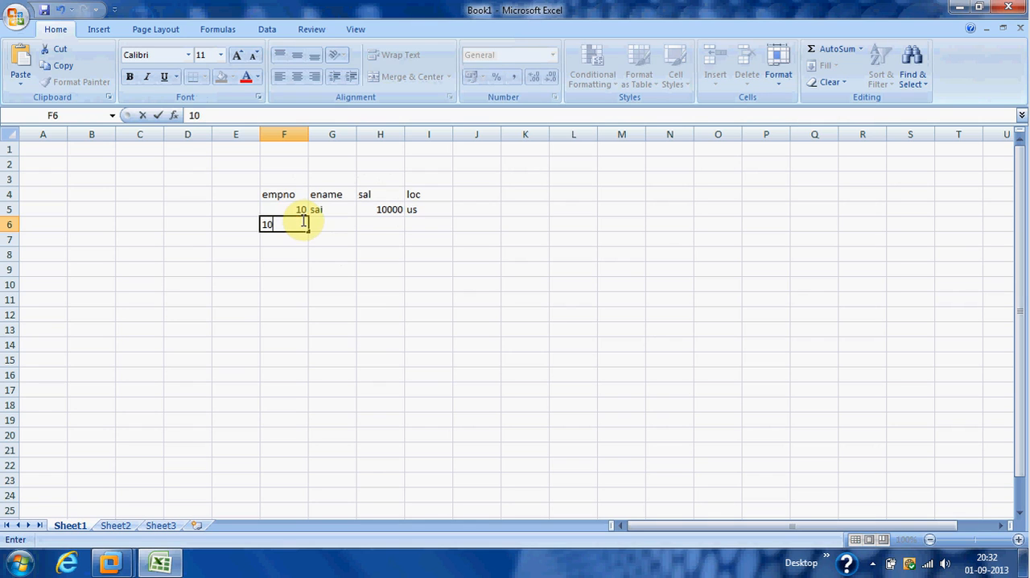
left_click(331, 221)
type("sai")
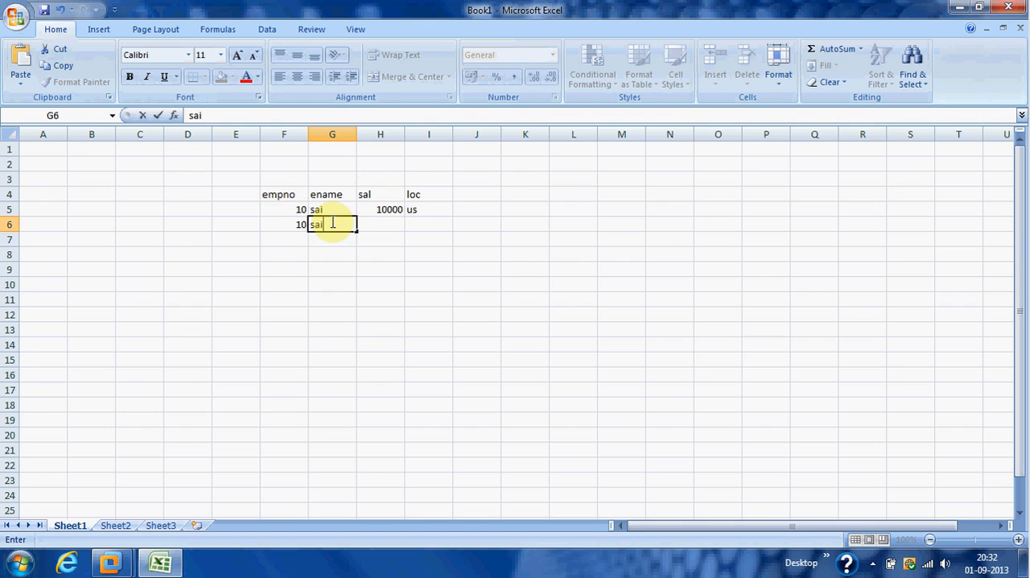
left_click(381, 225)
type("12000")
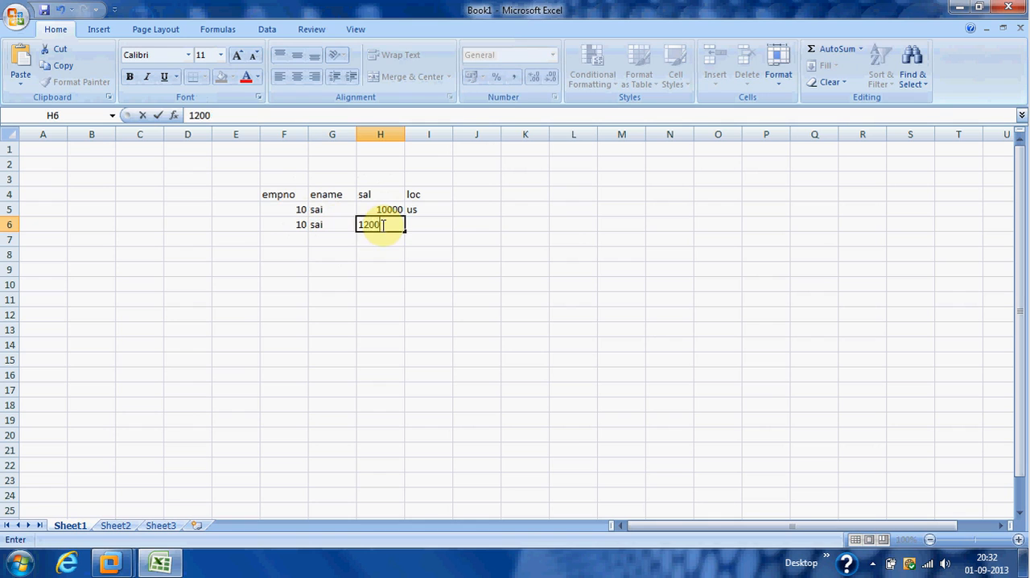
left_click(449, 225)
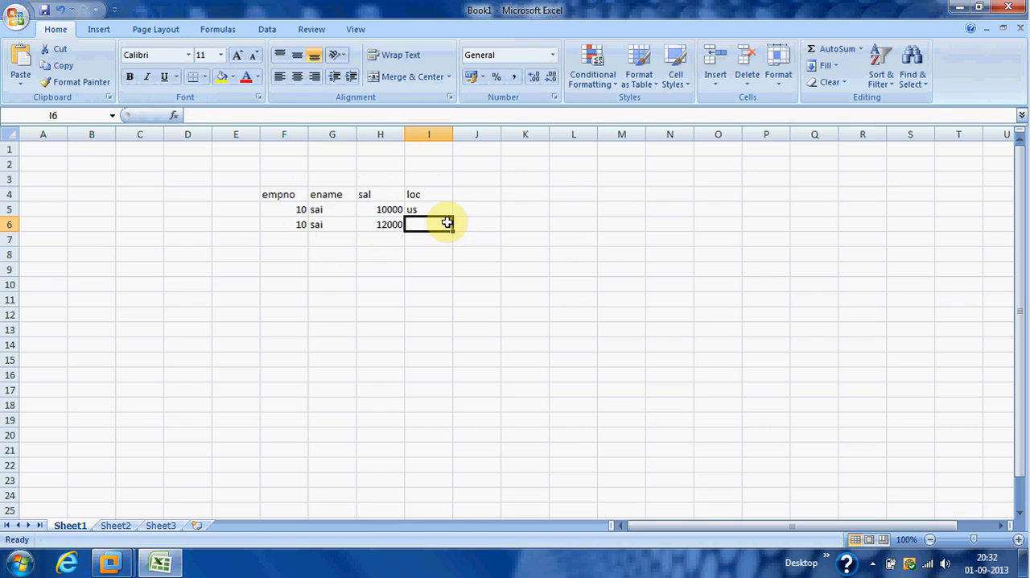
type("us")
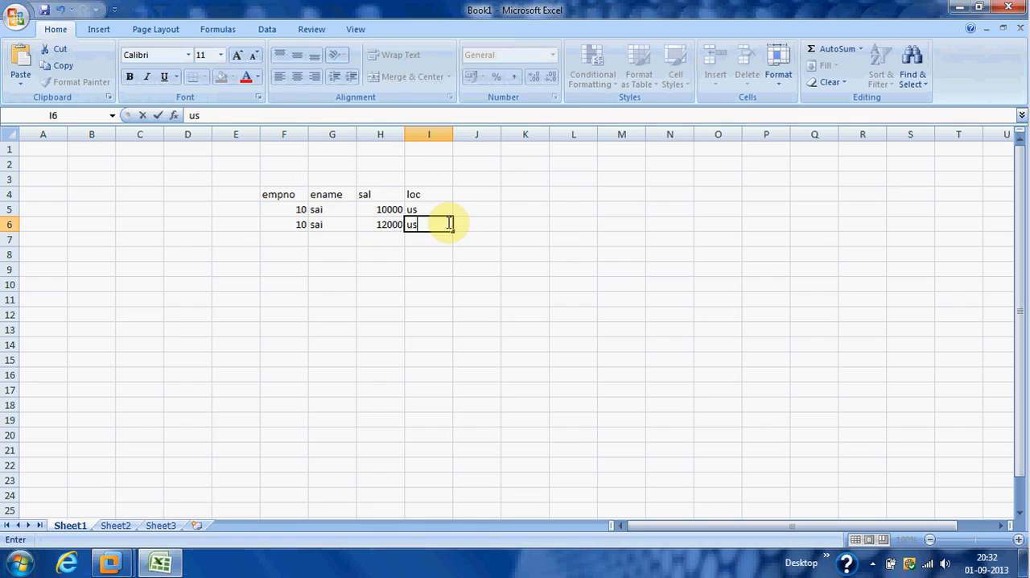
left_click(292, 208)
left_click(295, 226)
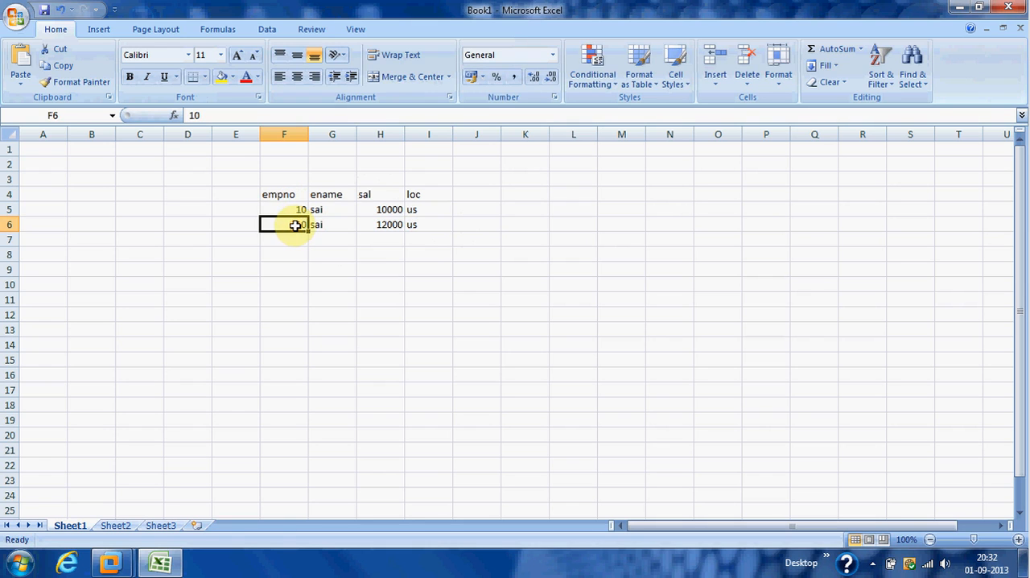
Add an sno column in column E before empno, numbering the two records 1 and 2.
left_click(282, 195)
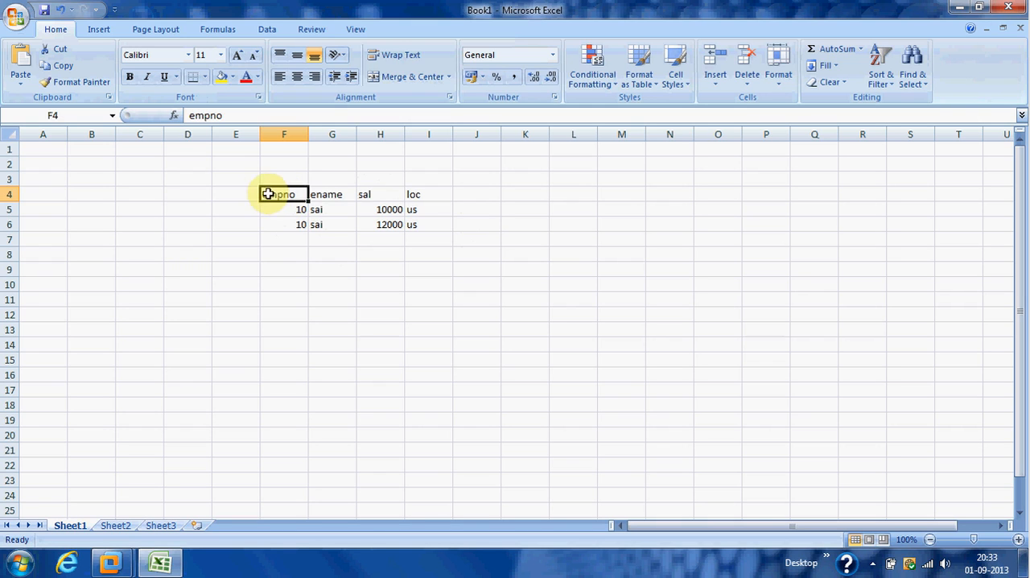
left_click(241, 194)
type("sno")
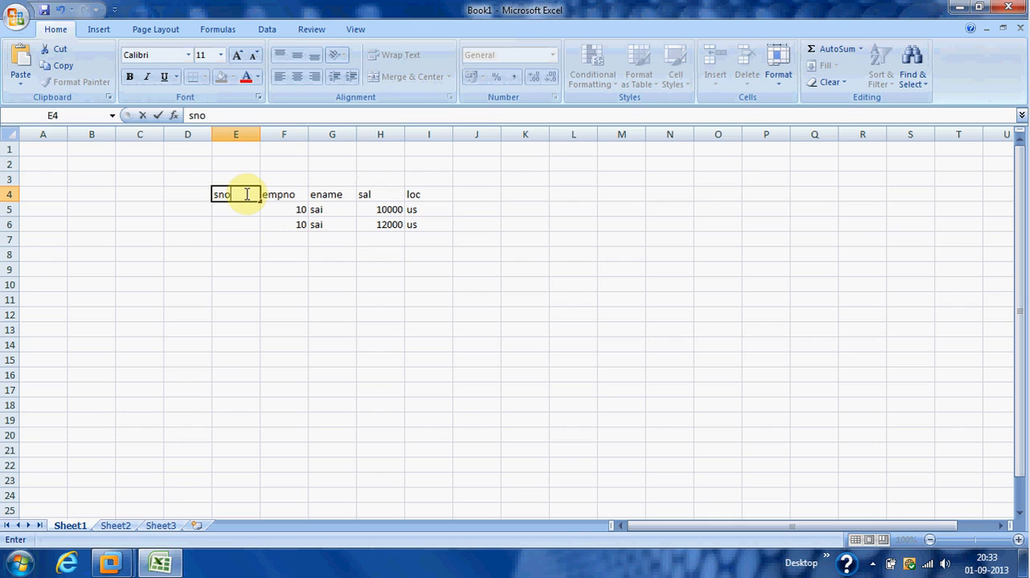
left_click(250, 208)
type("1")
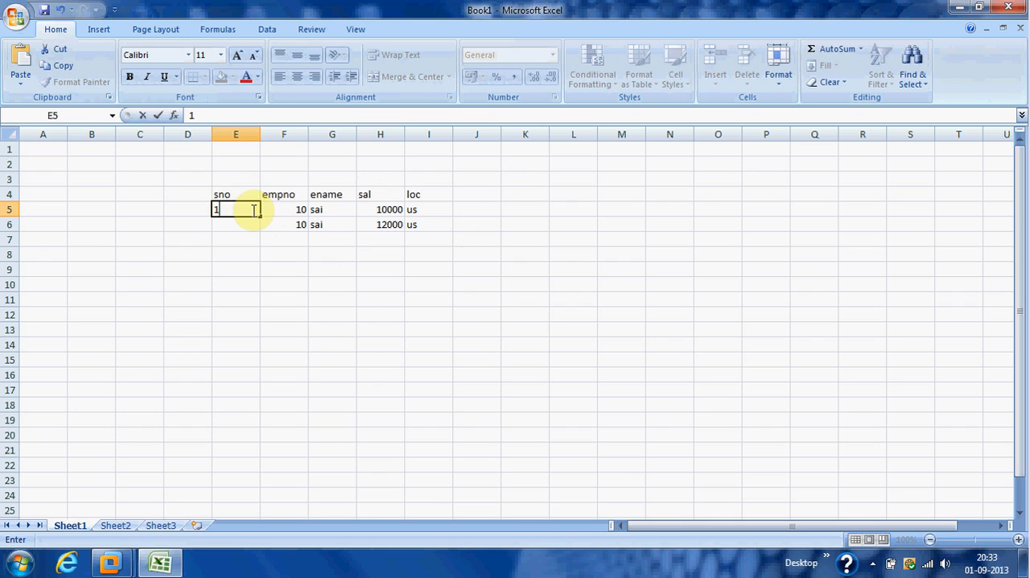
left_click(252, 224)
type("2")
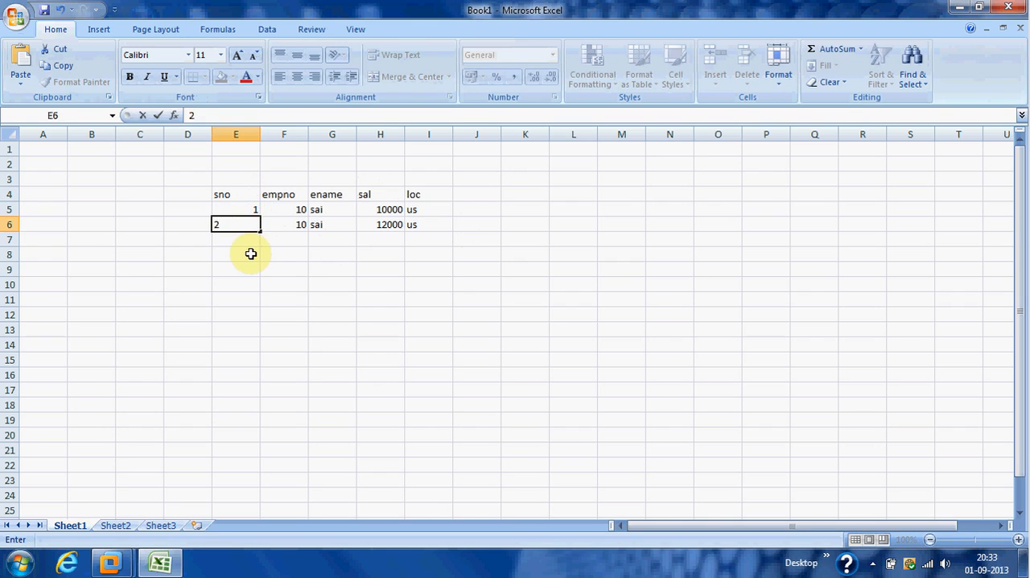
left_click(251, 253)
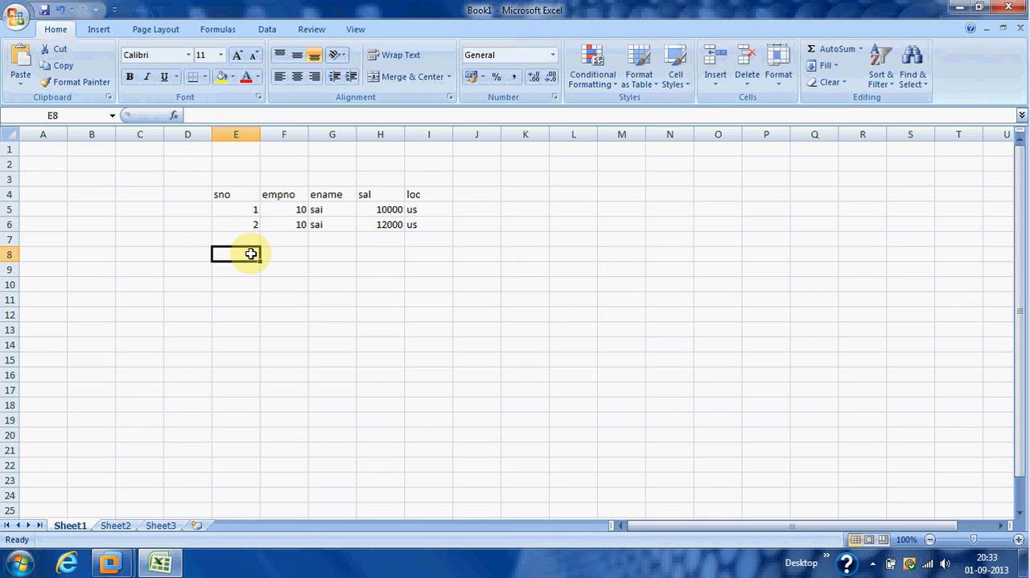
Start a third record in row 7 with sno 3, empno 10, the same employee name and sal 12000.
left_click(250, 209)
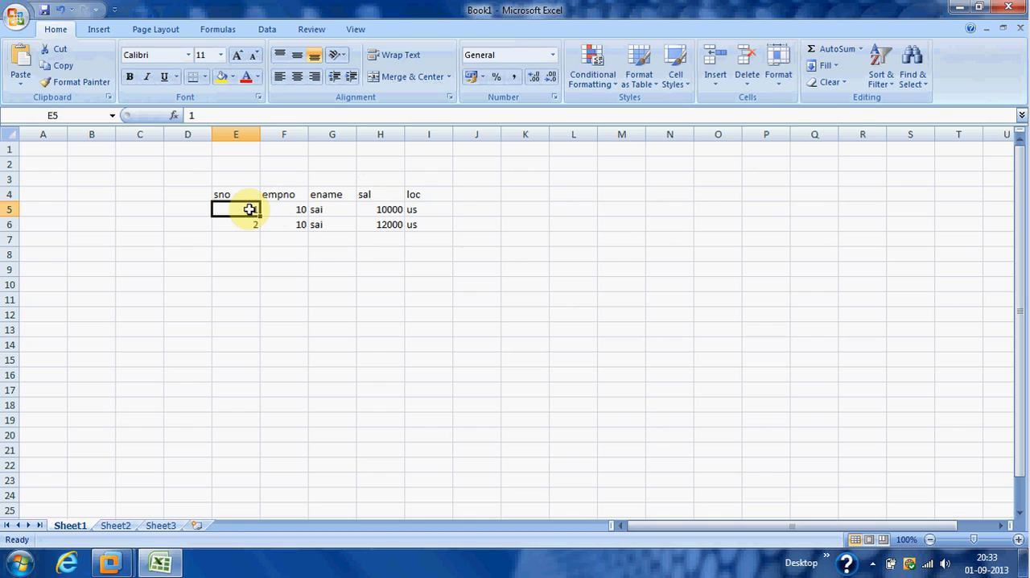
left_click(254, 239)
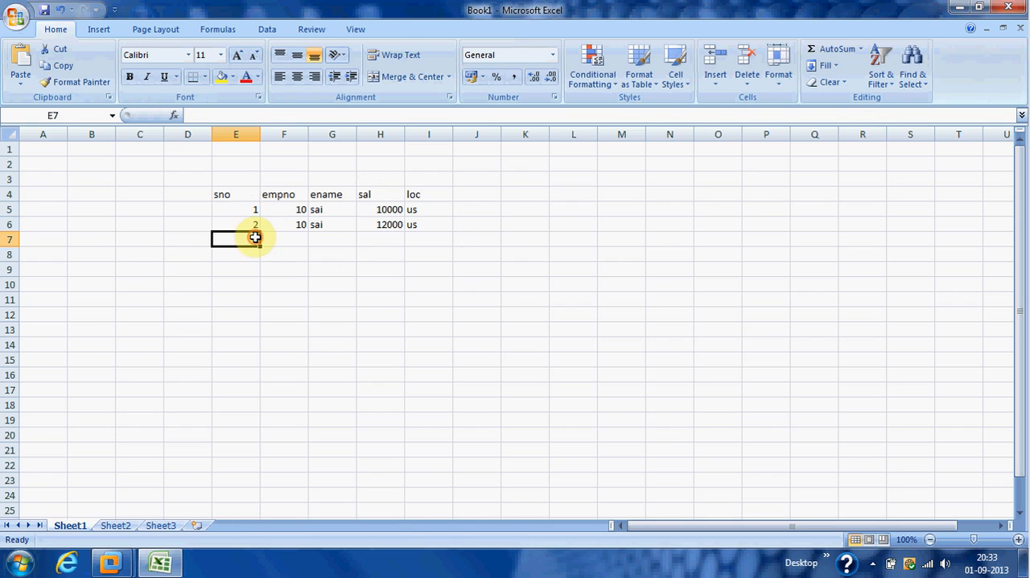
type("3")
left_click(278, 238)
type("10")
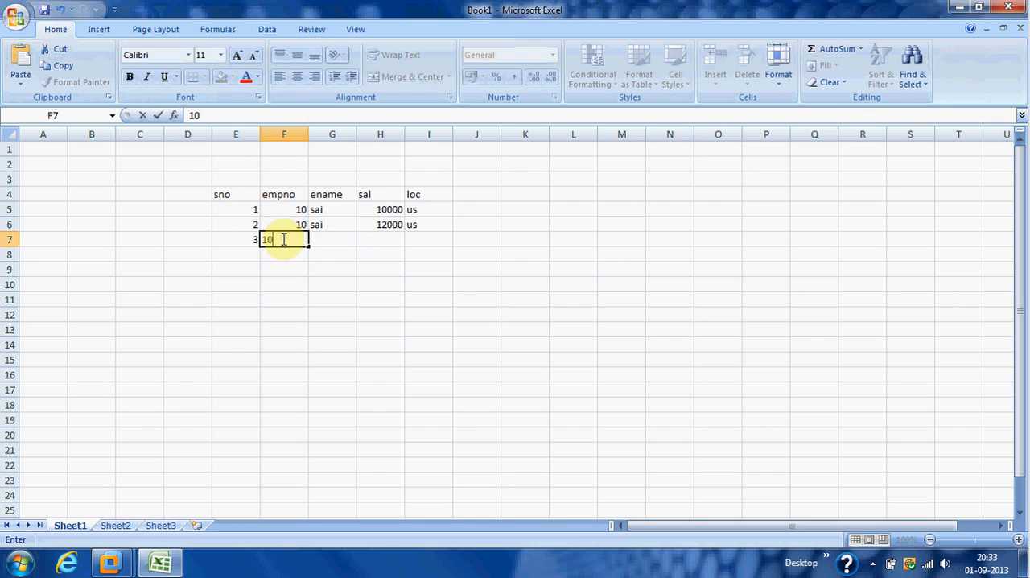
left_click(340, 236)
type("sai")
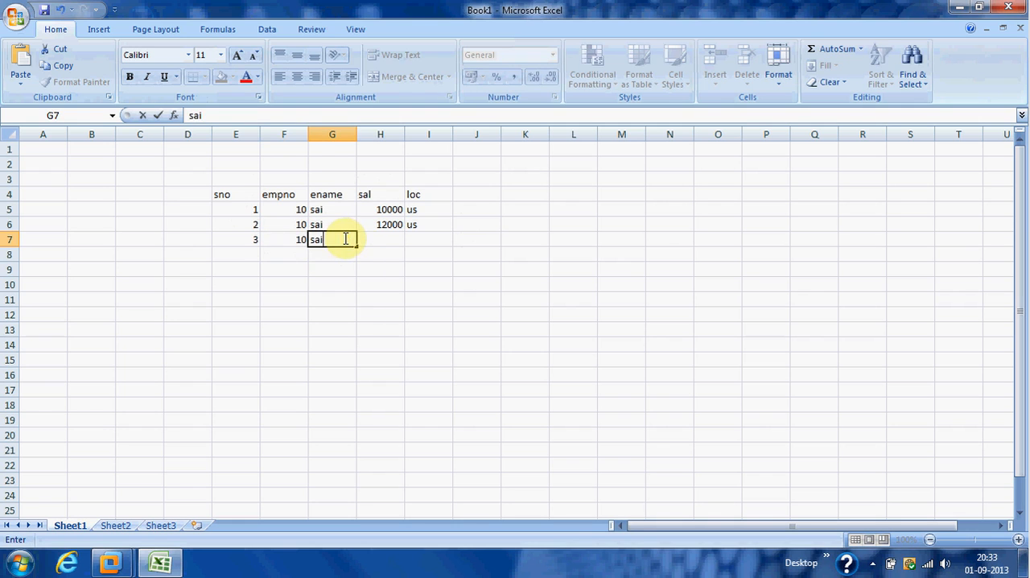
left_click(375, 239)
type("1")
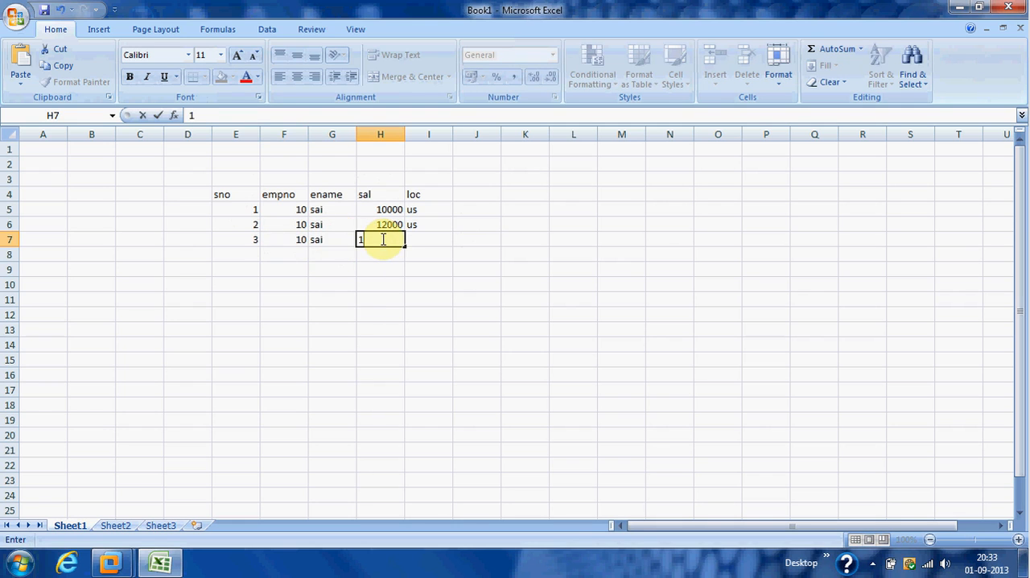
type("2000")
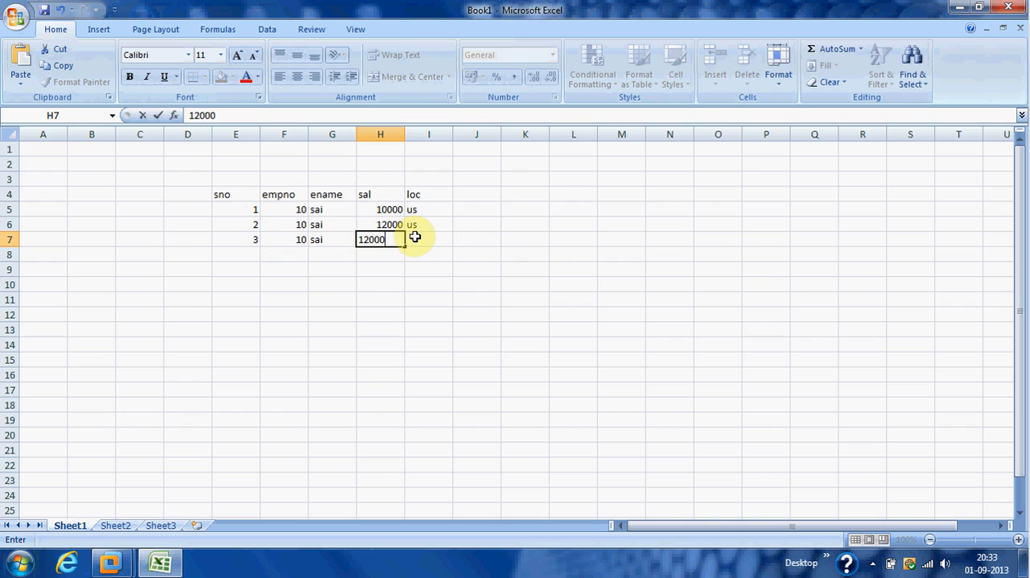
left_click(414, 237)
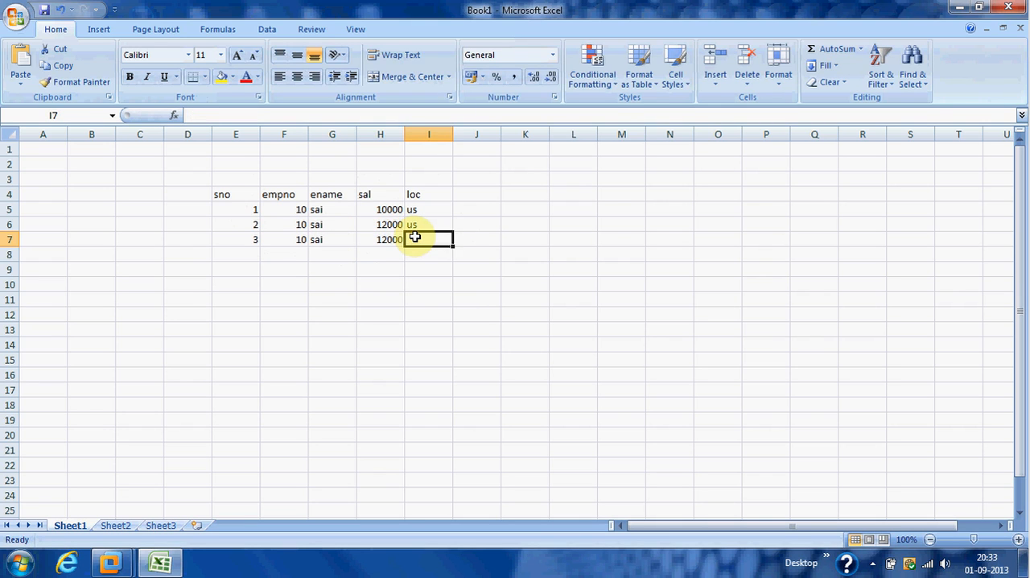
Complete the third record by entering uk as its loc in cell I7.
left_click(281, 208)
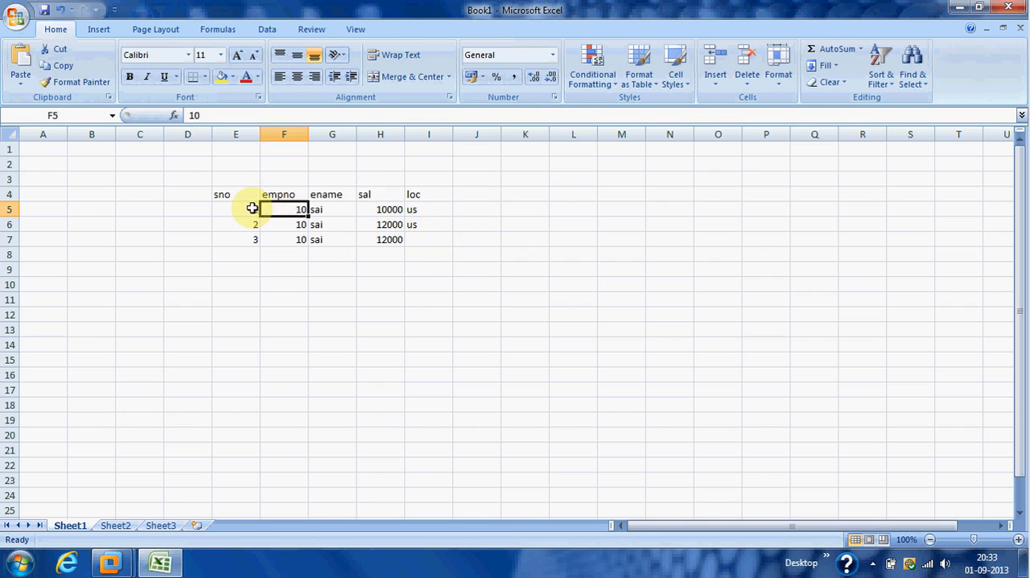
left_click(244, 208)
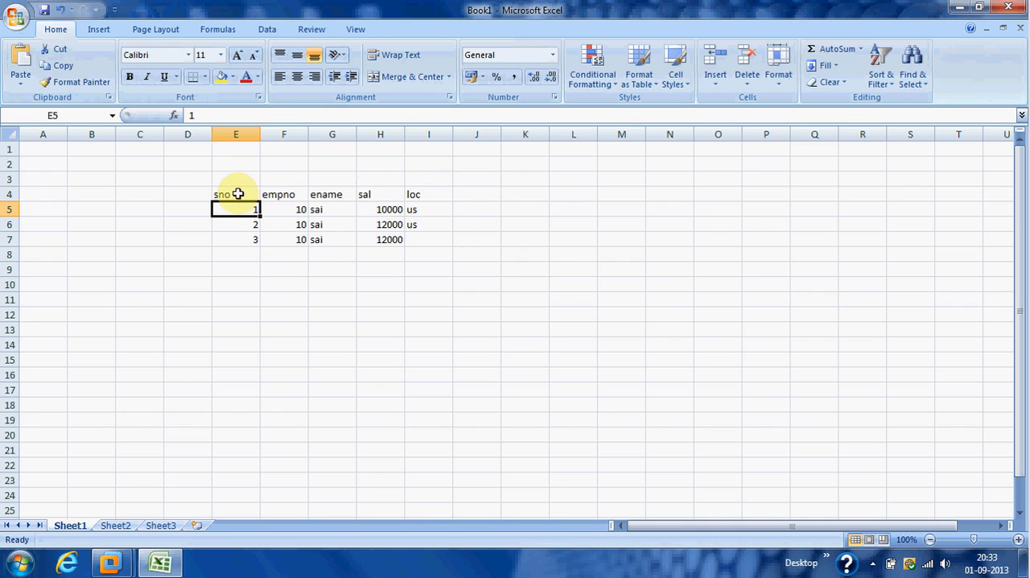
left_click(239, 193)
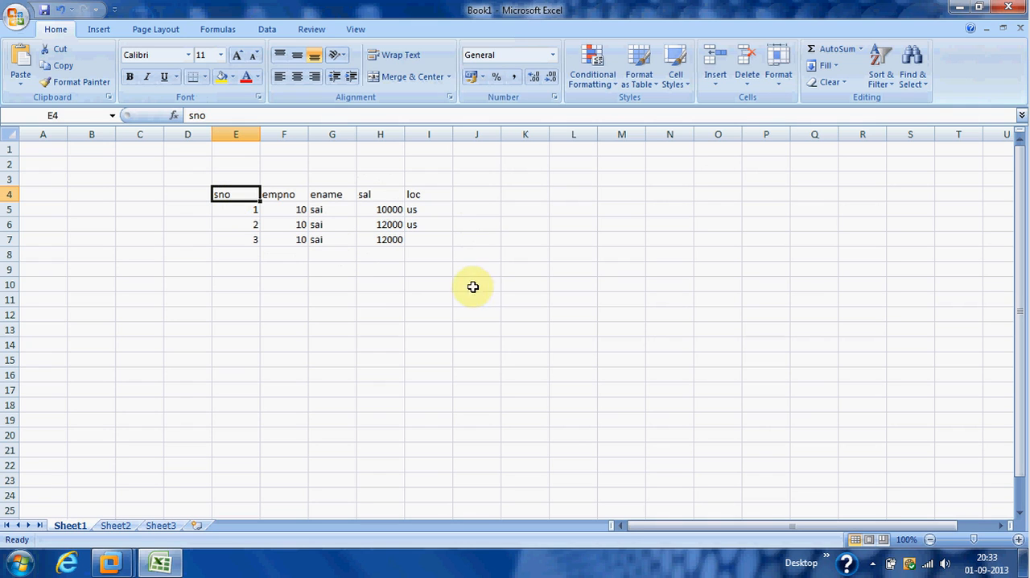
left_click(429, 241)
type("uk")
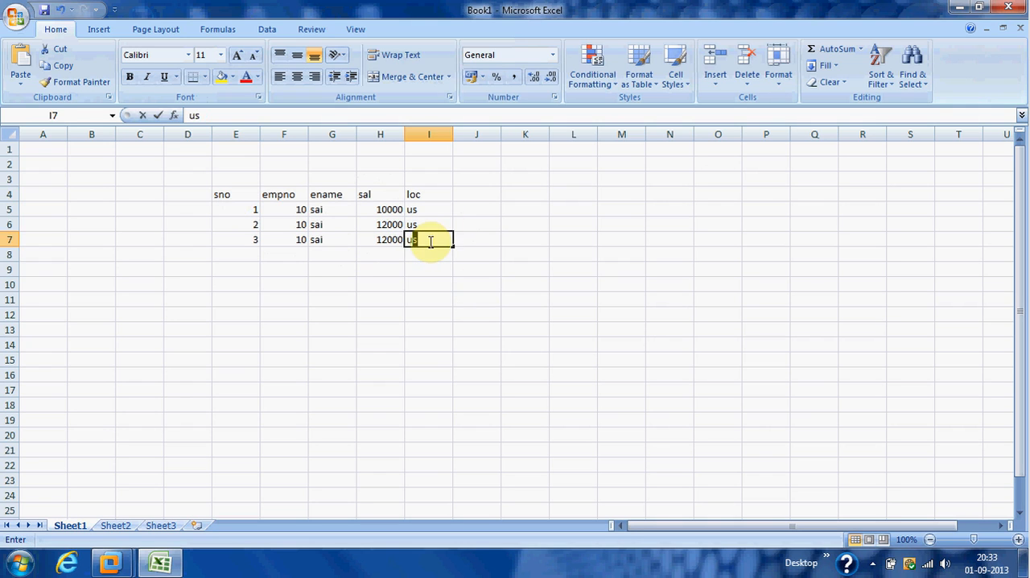
left_click(256, 252)
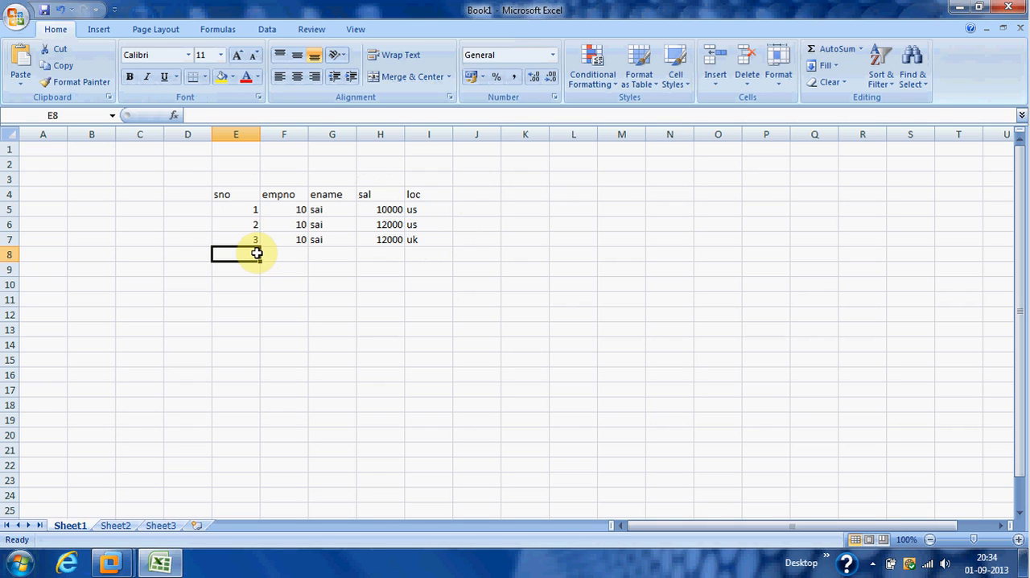
Switch to the Windows XP Professional virtual machine in full screen and save mapping m_SRC_TGT_SG in PowerCenter Designer.
left_click(110, 562)
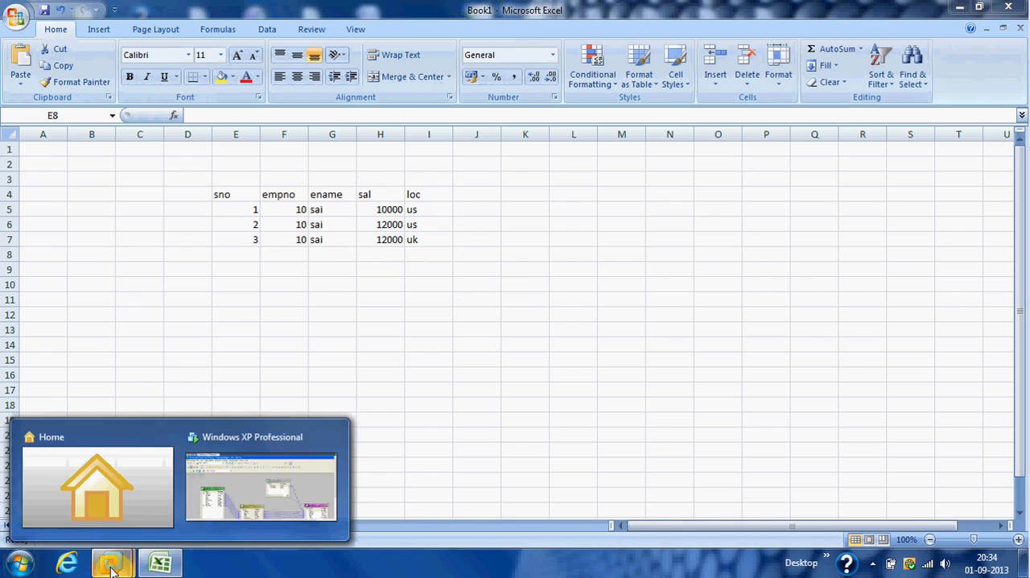
left_click(265, 469)
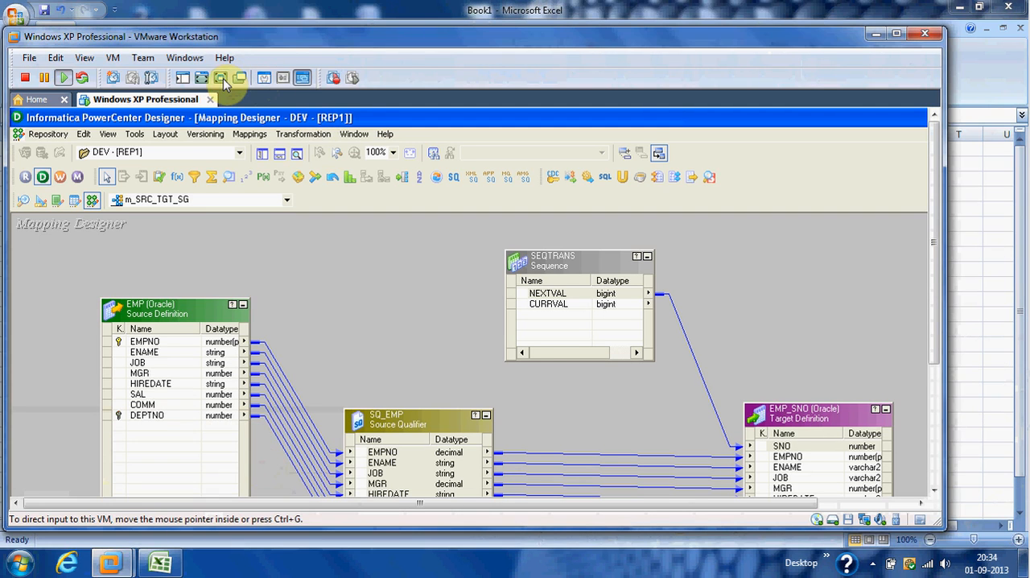
left_click(259, 81)
key("ctrl+s")
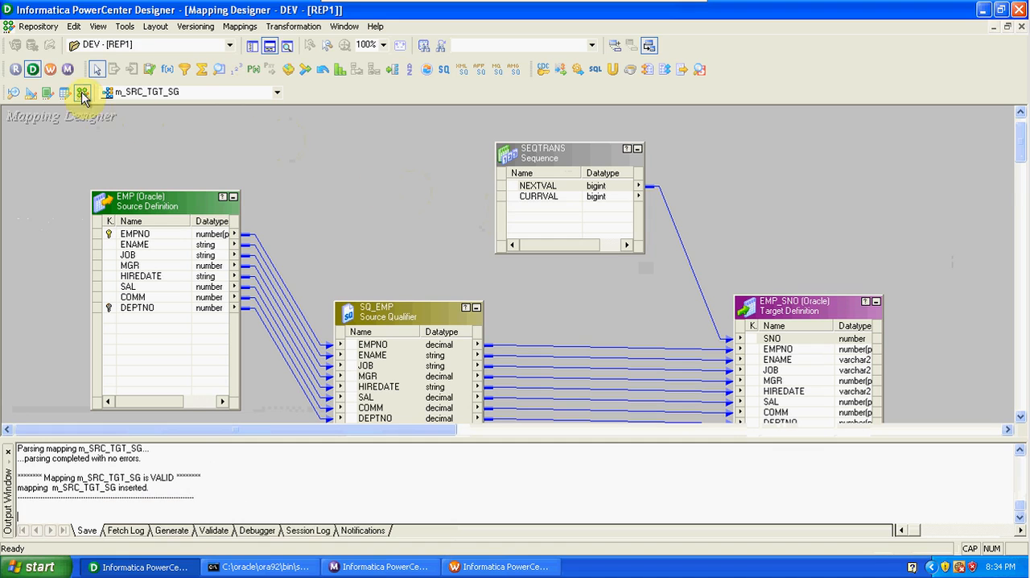
Switch to PowerCenter Workflow Manager and create a workflow named w_SRC_TGT_SG.
left_click(50, 70)
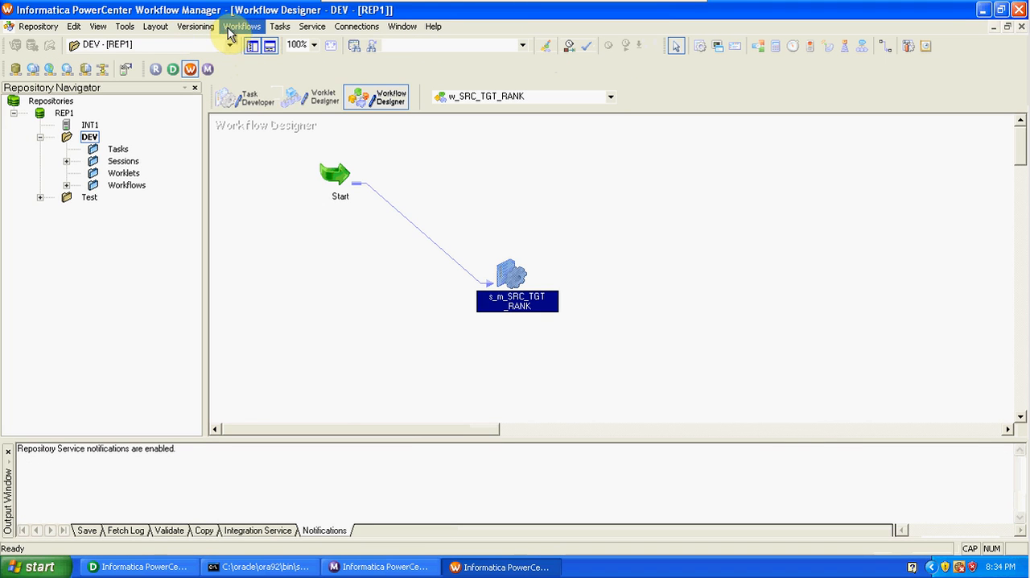
left_click(234, 26)
left_click(254, 43)
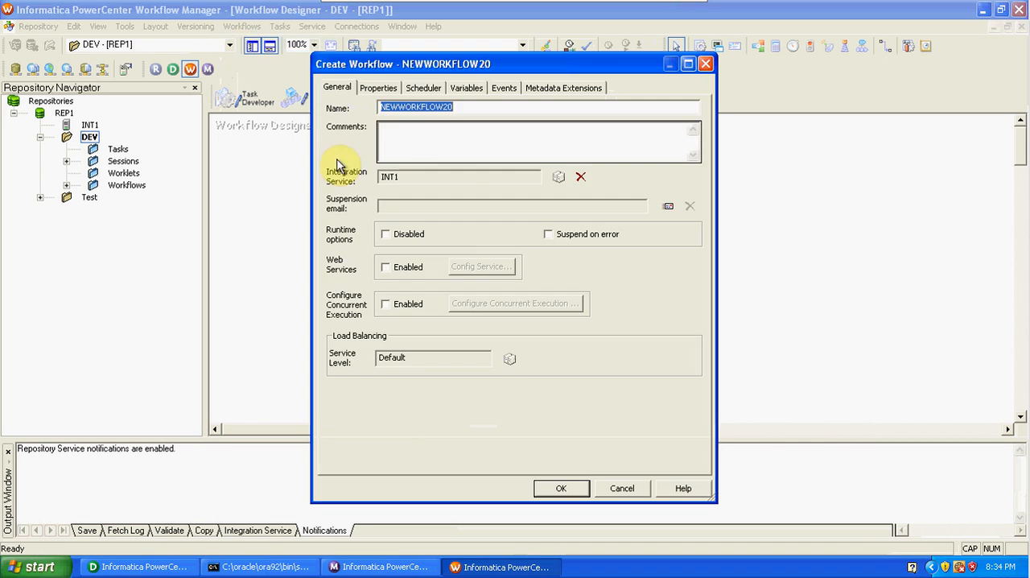
type("w")
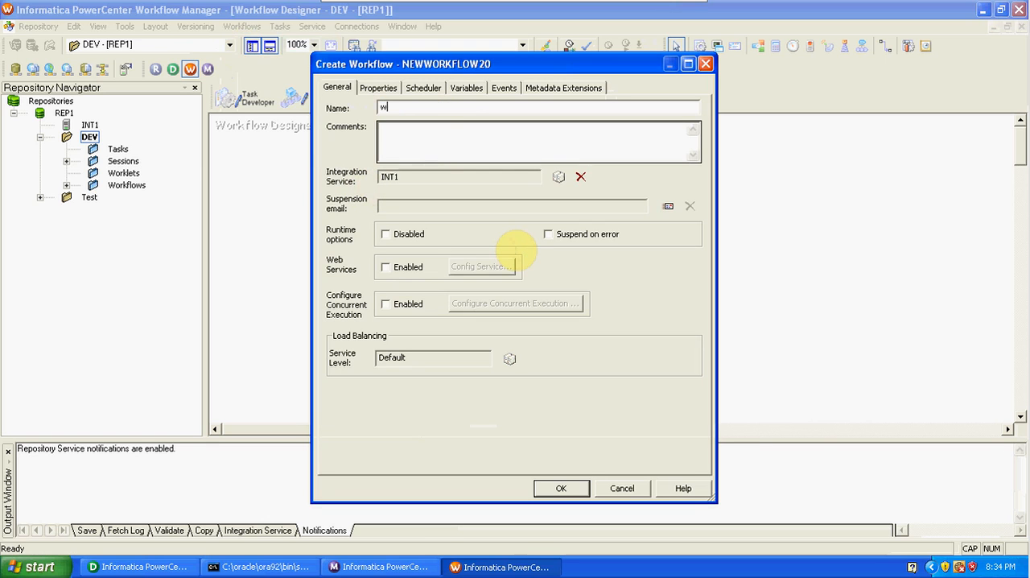
type("_SRC")
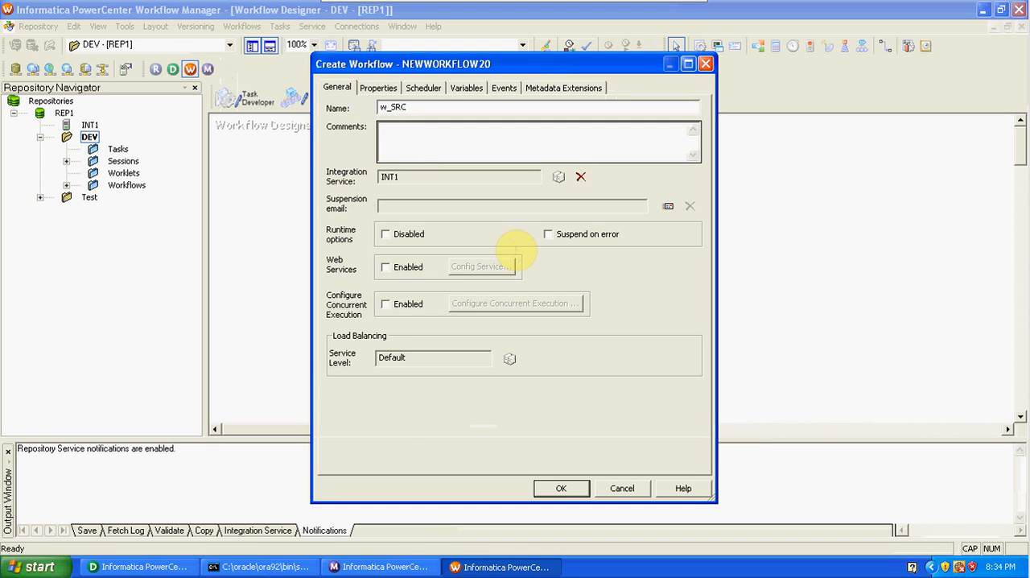
type("_TGT_SG")
left_click(561, 489)
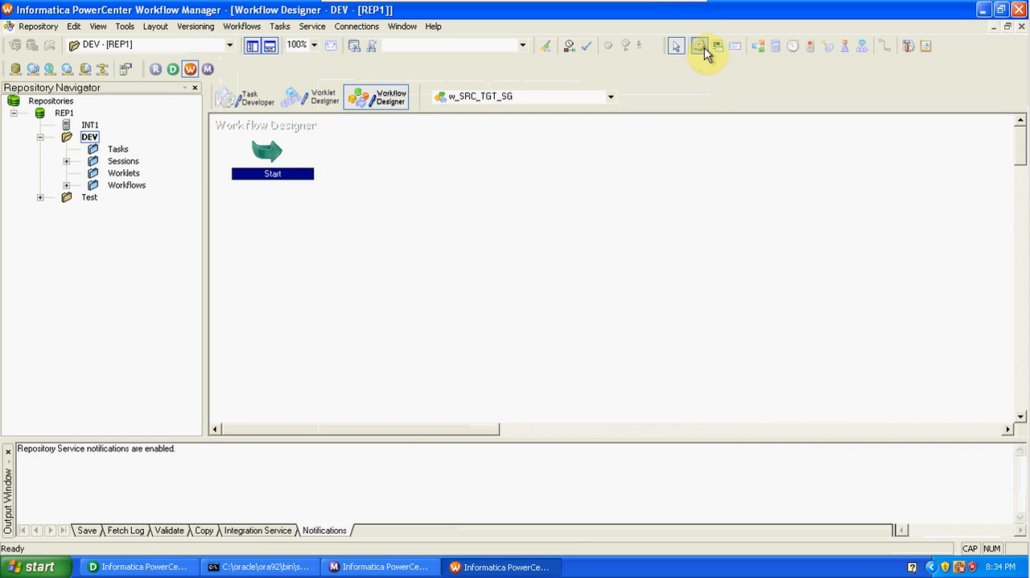
Add a session task for mapping m_SRC_TGT_SG to the workflow and link the Start task to it.
left_click(700, 50)
left_click(493, 246)
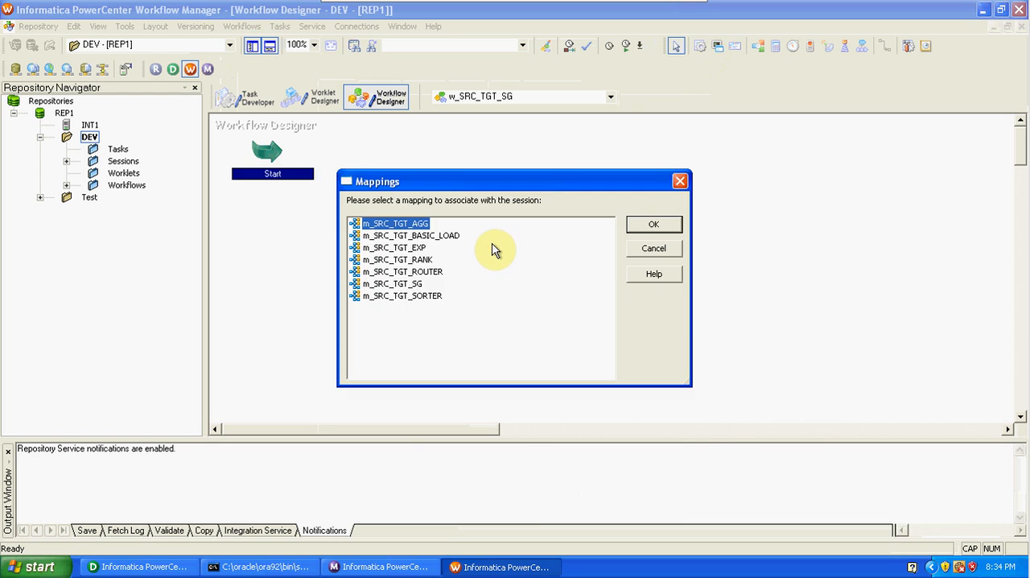
left_click(435, 283)
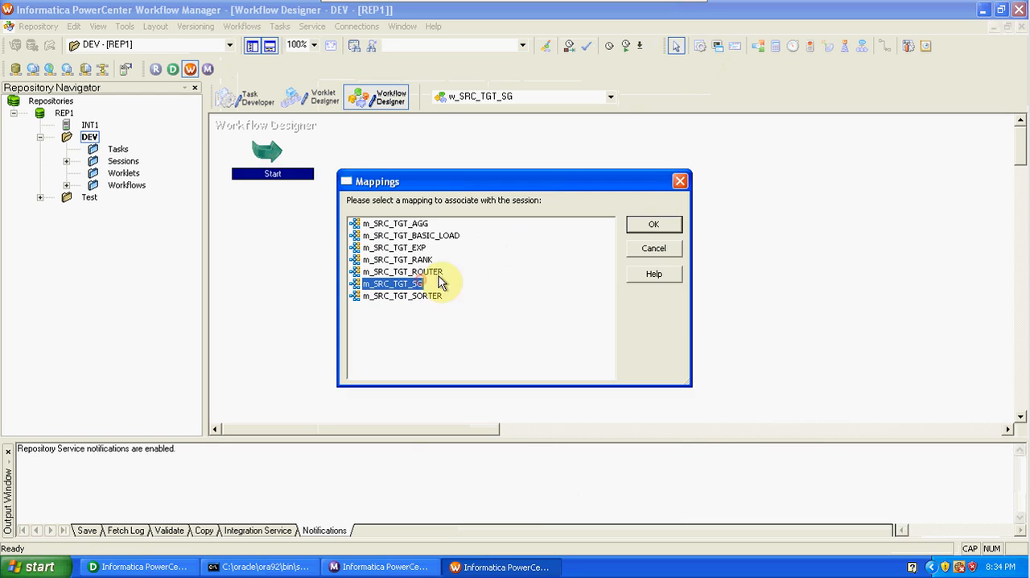
left_click(648, 224)
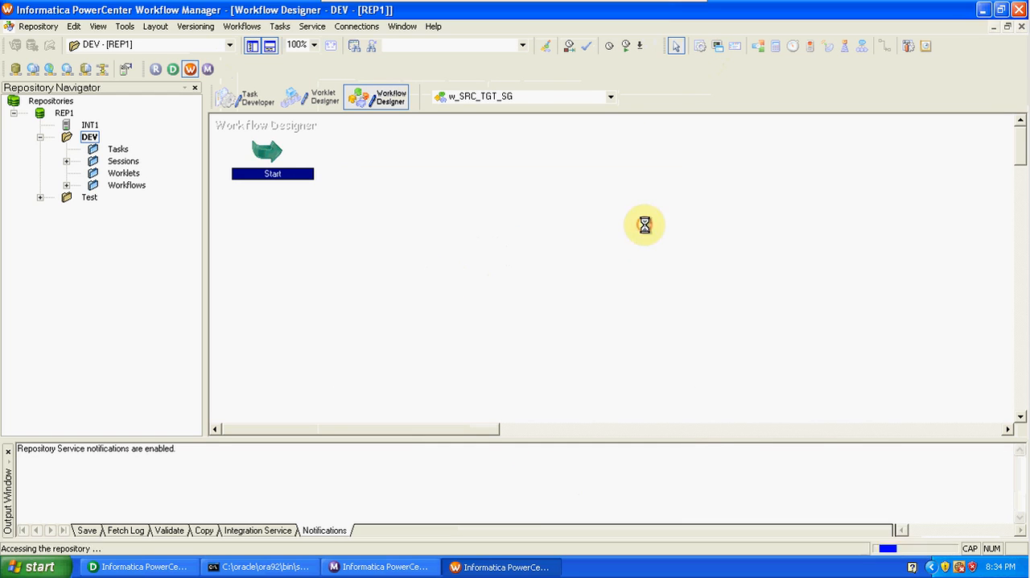
left_click(885, 45)
left_click_drag(273, 149, 522, 253)
Set the target load type of EMP_SNO to Normal in the session's mapping settings, review SQ_EMP and SEQTRANS, and apply the changes.
double_click(523, 256)
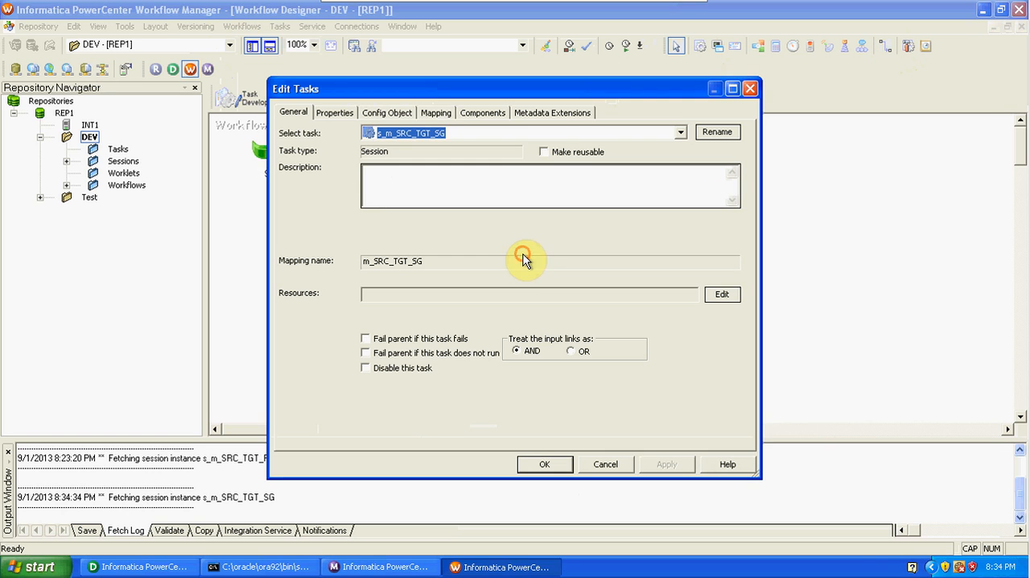
left_click(432, 113)
left_click(337, 230)
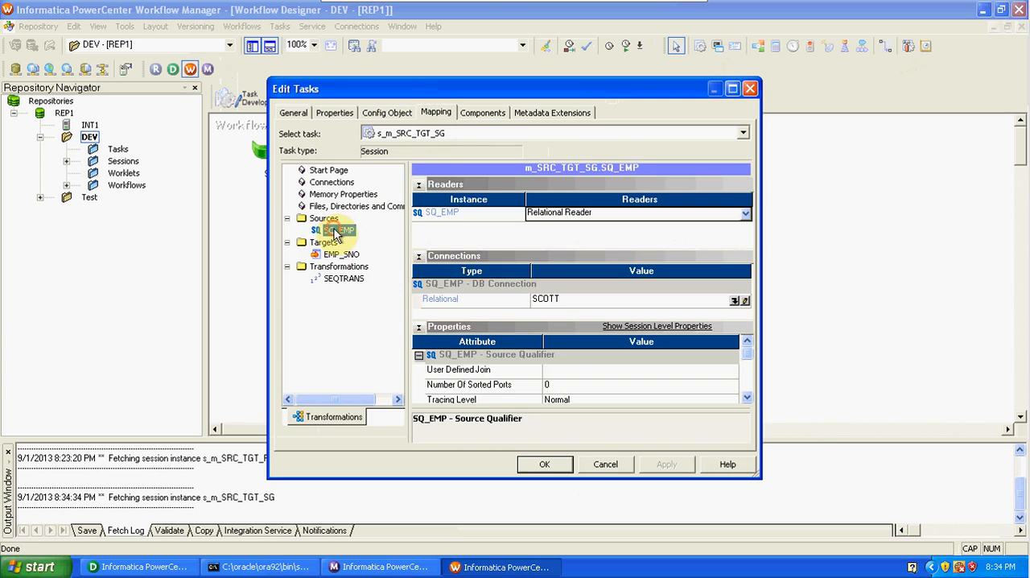
left_click(342, 254)
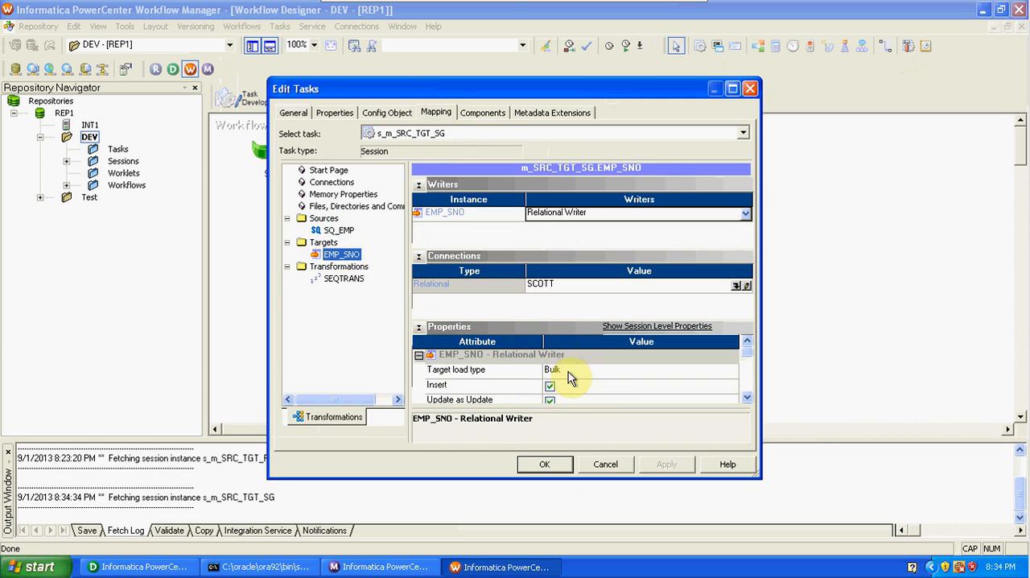
left_click(568, 373)
left_click(571, 392)
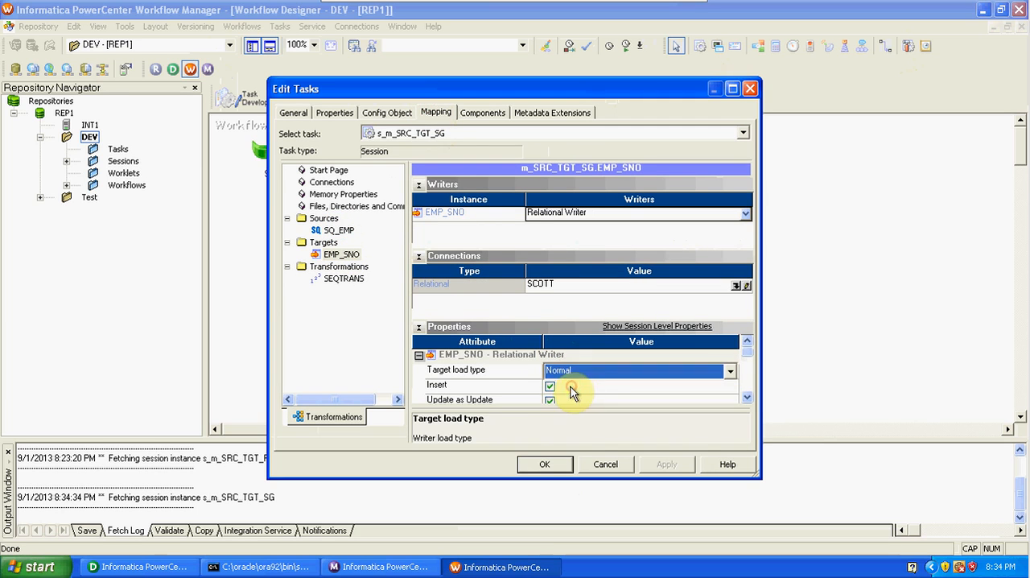
left_click(353, 282)
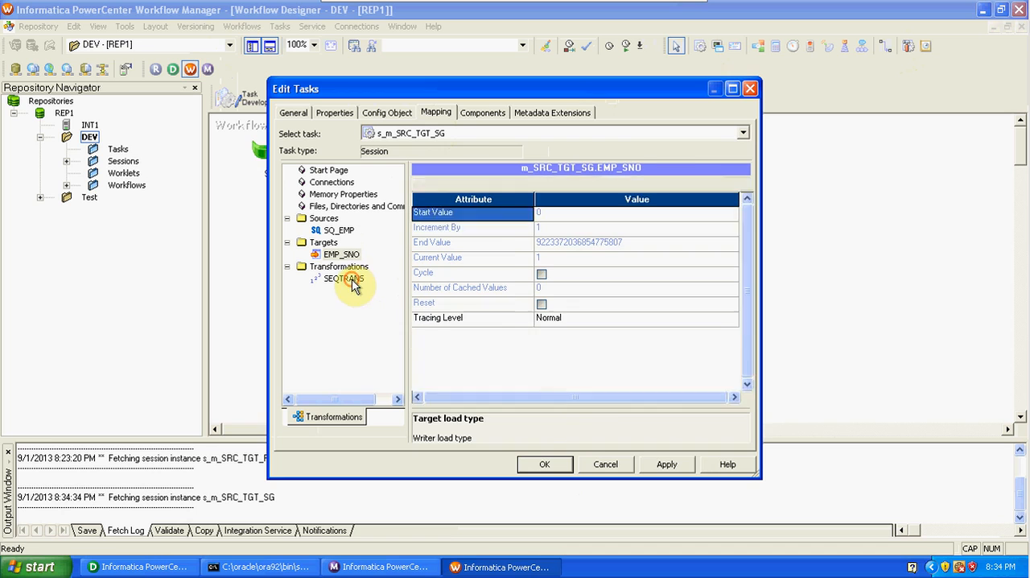
left_click(663, 465)
left_click(534, 464)
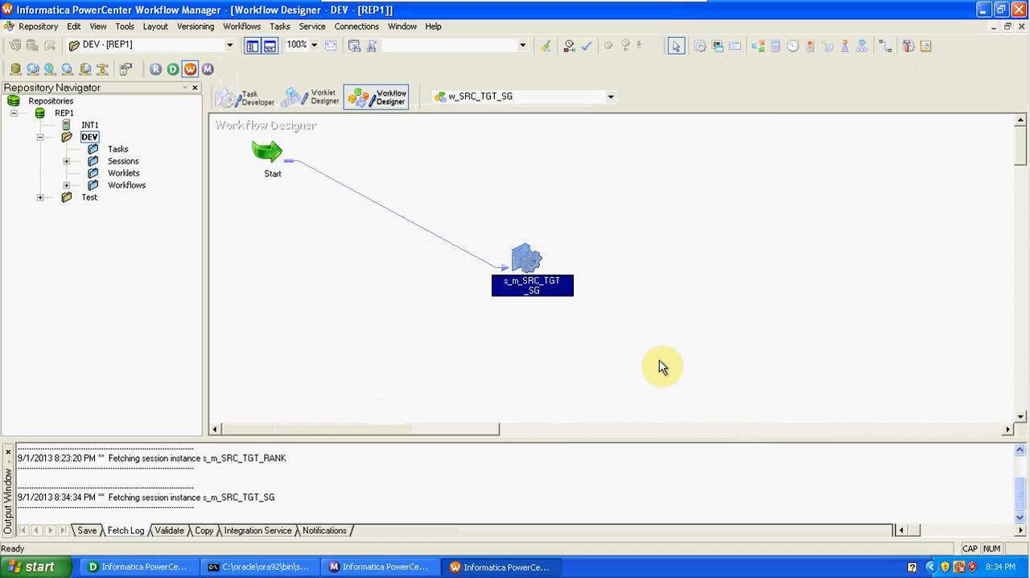
Save and start workflow w_SRC_TGT_SG, and show the run details of session s_m_SRC_TGT_SG in Workflow Monitor.
key("ctrl+s")
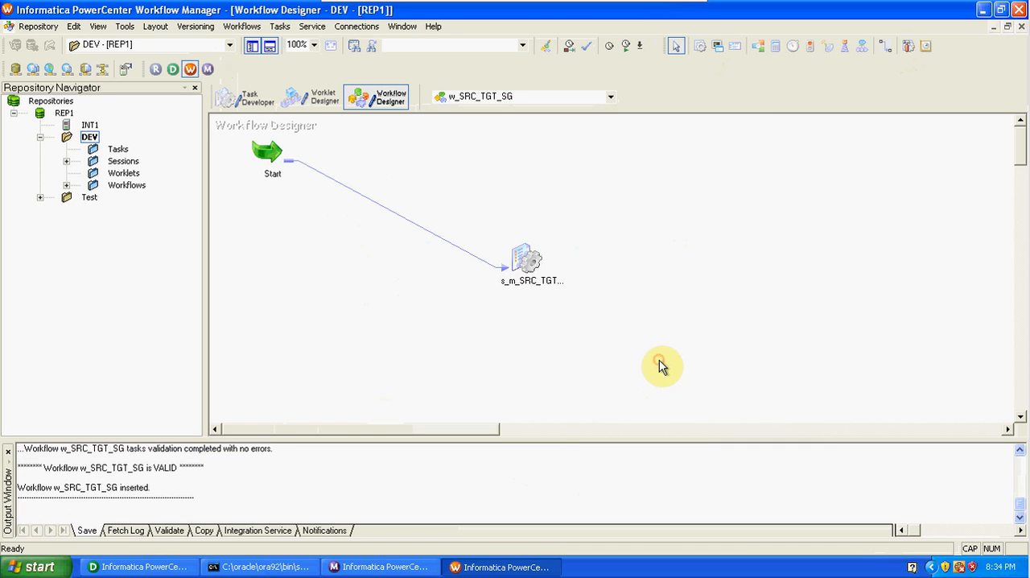
left_click(242, 26)
left_click(273, 106)
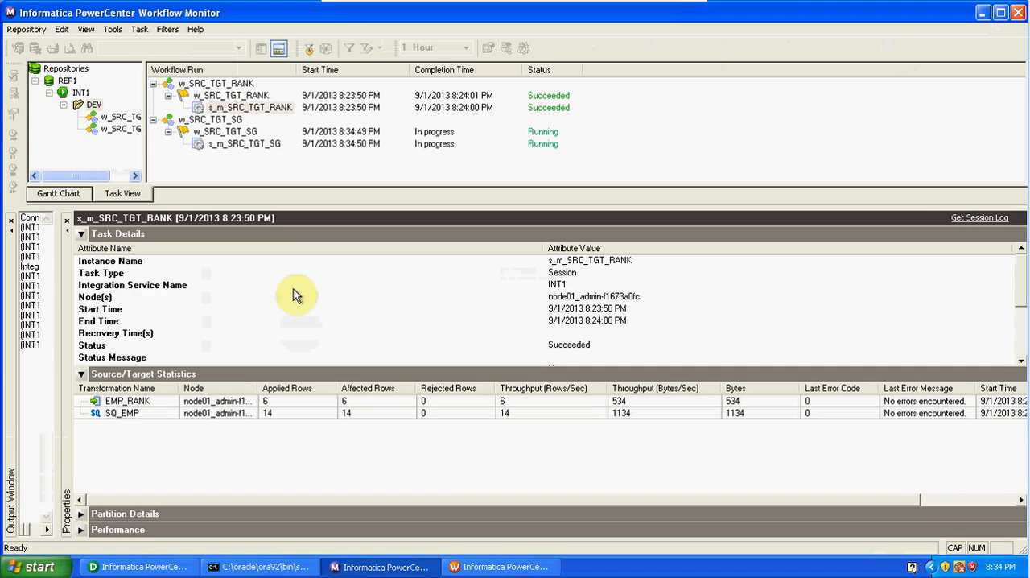
left_click(248, 145)
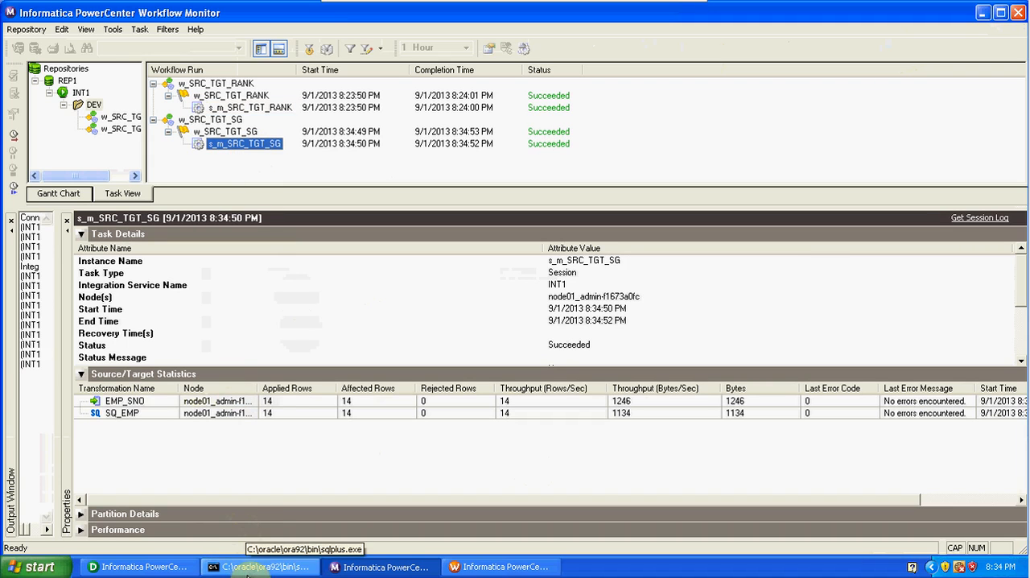
Return to PowerCenter Designer, preview the EMP_SNO target's data using the database password, and widen the preview to show all columns.
left_click(141, 566)
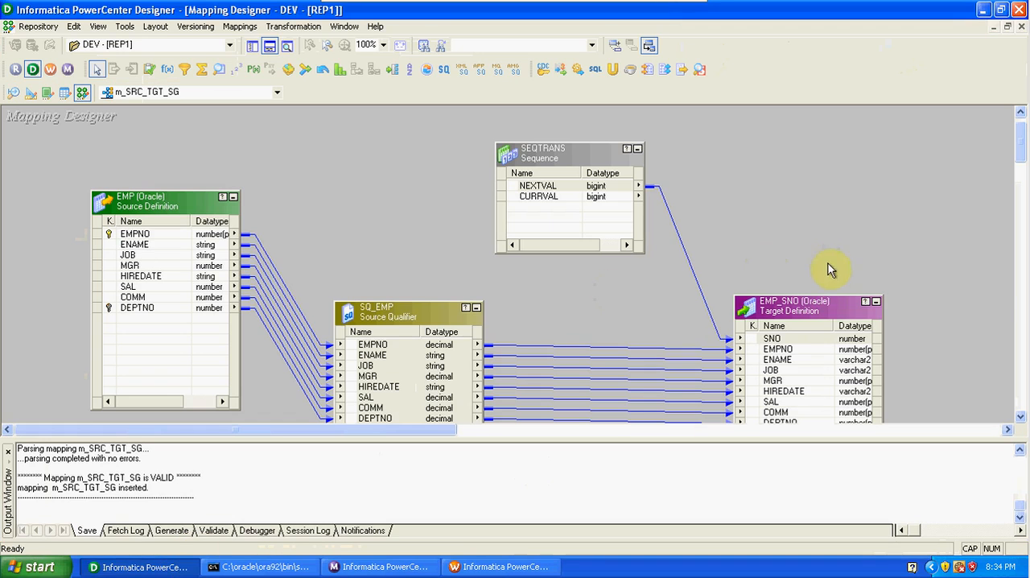
right_click(801, 313)
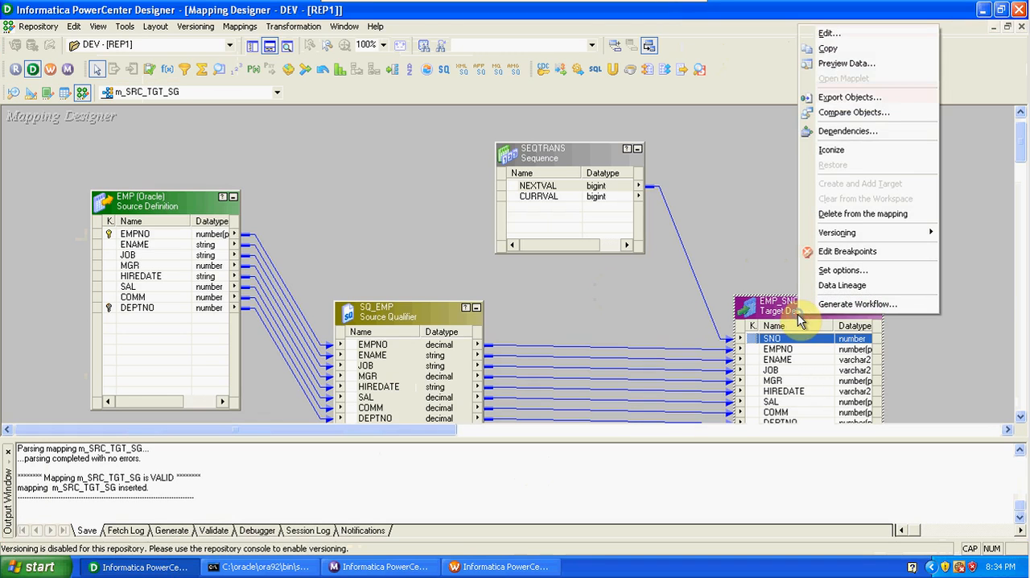
left_click(835, 63)
left_click(515, 197)
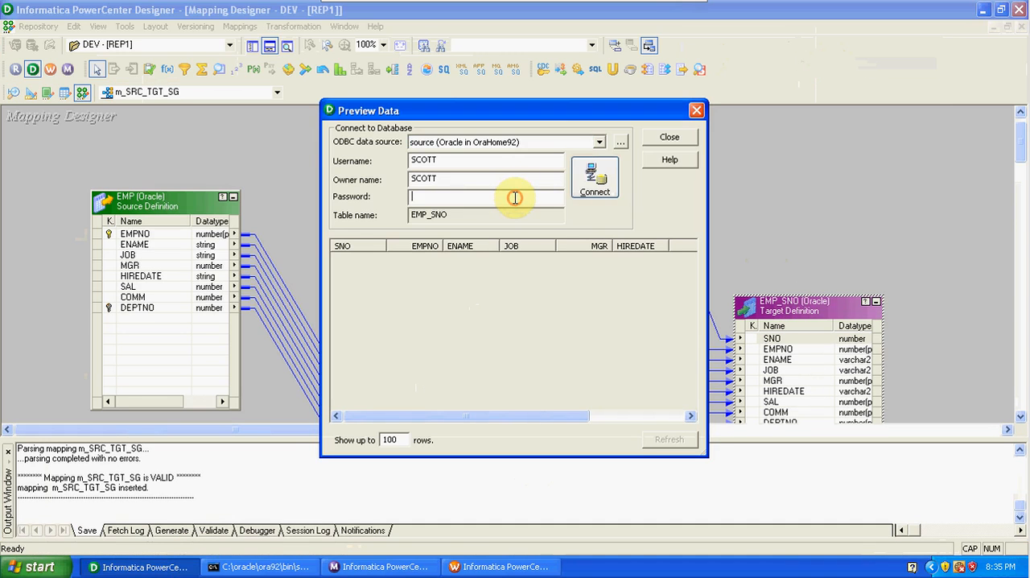
type("tiger")
key("Return")
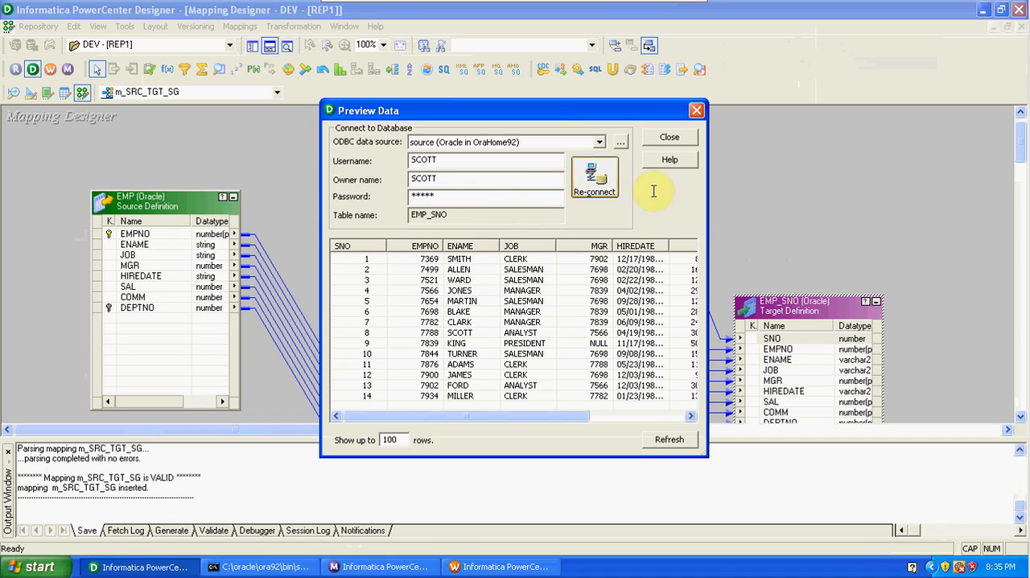
left_click_drag(709, 205, 868, 247)
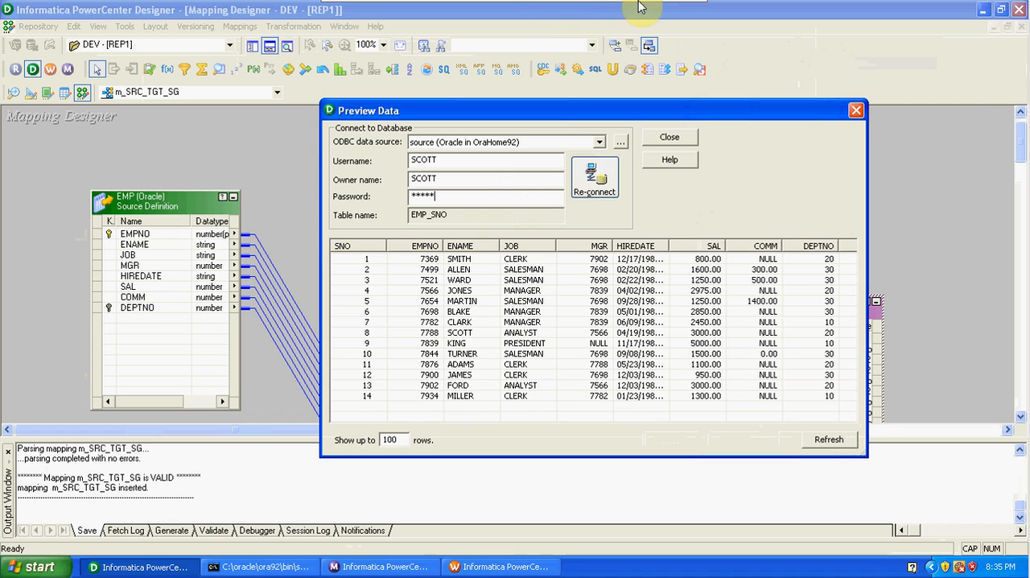
Leave the full-screen virtual machine and switch back to the Excel workbook with the sno example.
left_click(678, 13)
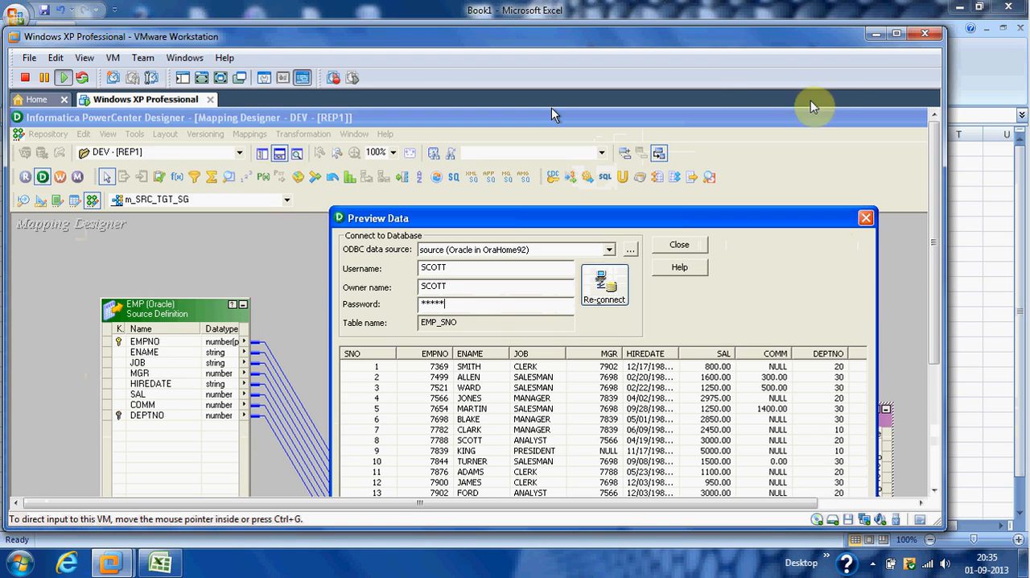
left_click(852, 8)
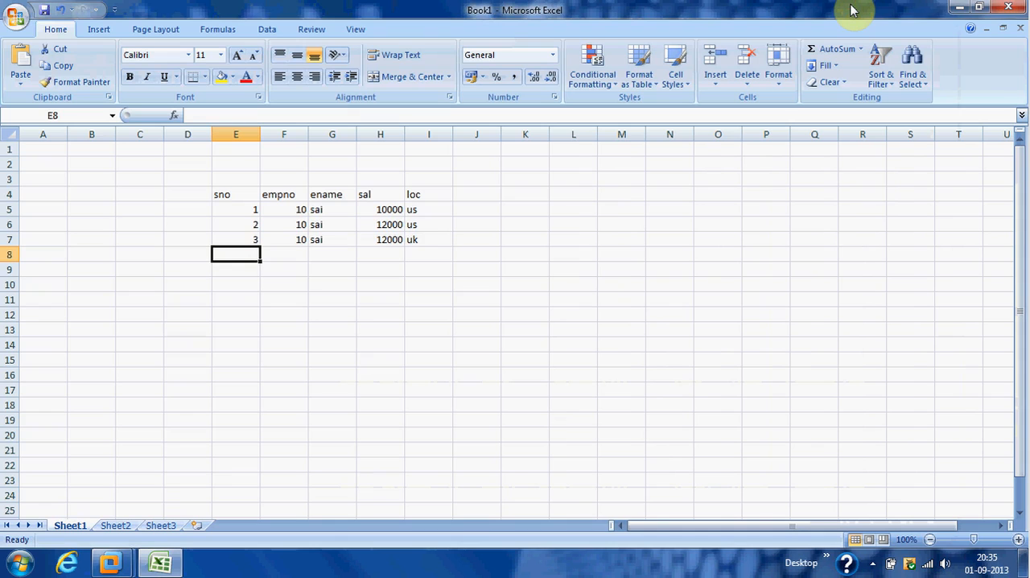